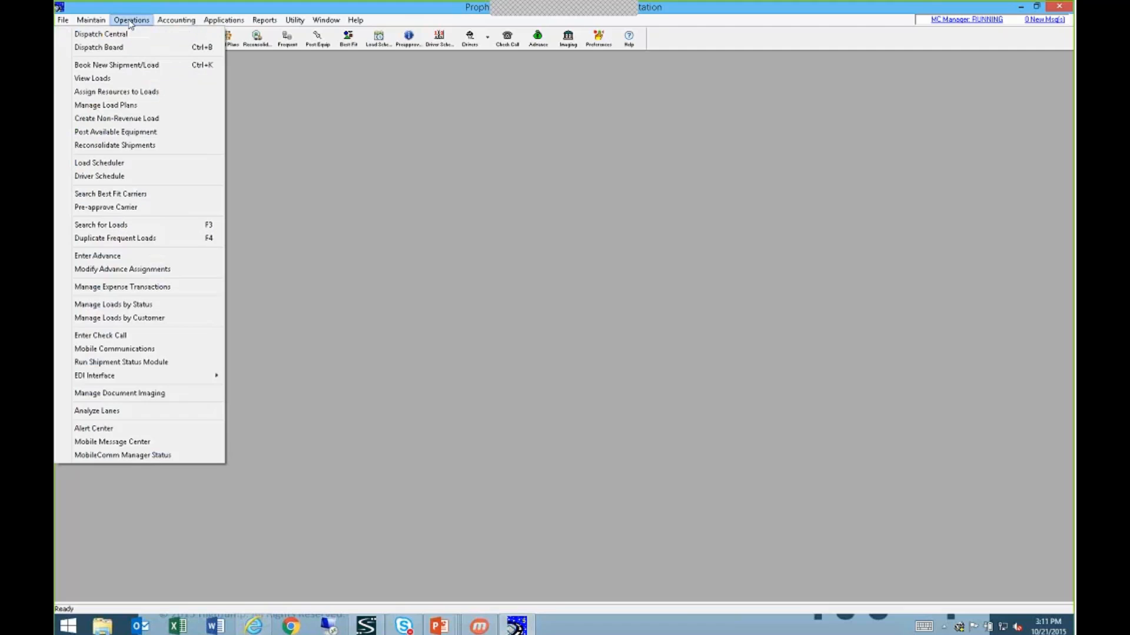
View the Manage Document Imaging window on its own and for the pending ALBANYDISTRIBUTION load bound for Canton on the Dispatch Board.
{"action": "left_click", "coordinate": [118, 393]}
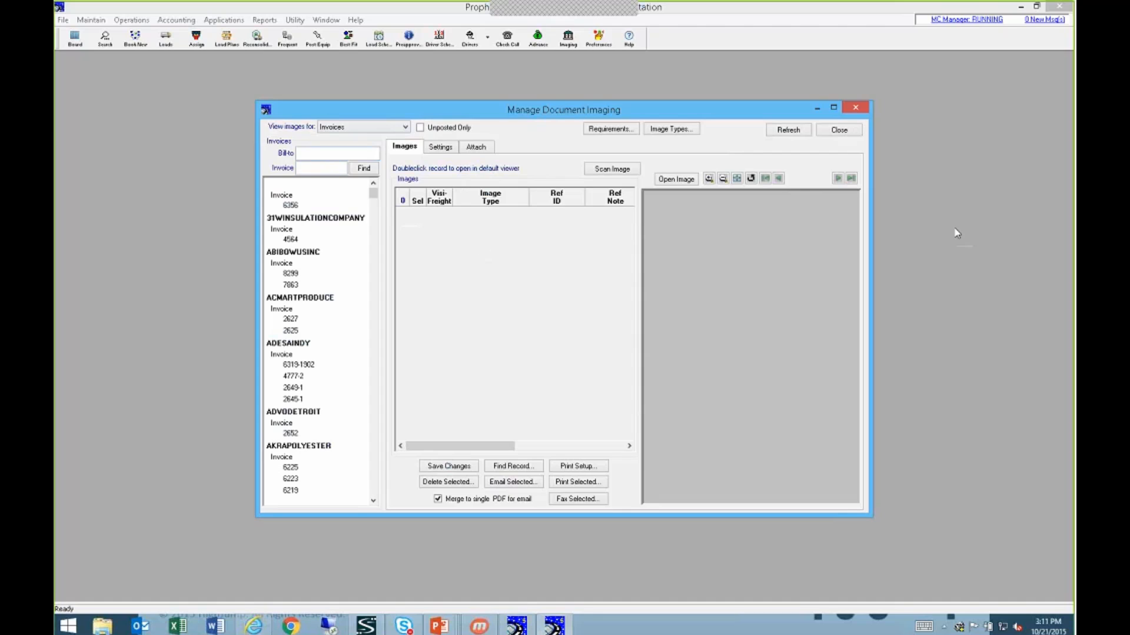
{"action": "left_click", "coordinate": [855, 110]}
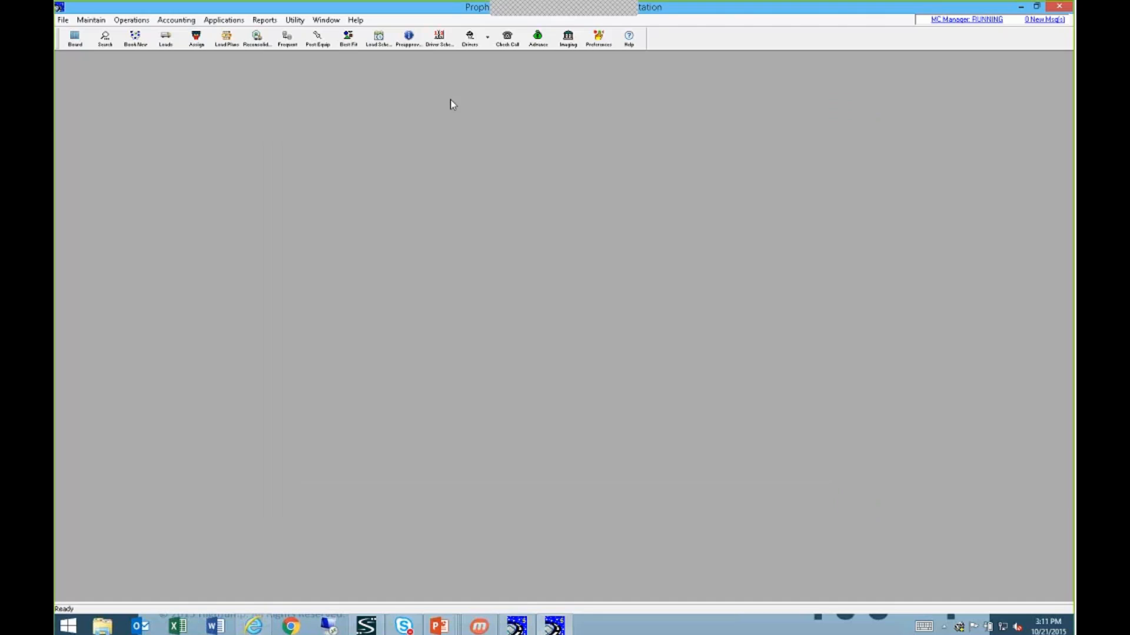
{"action": "left_click", "coordinate": [72, 41]}
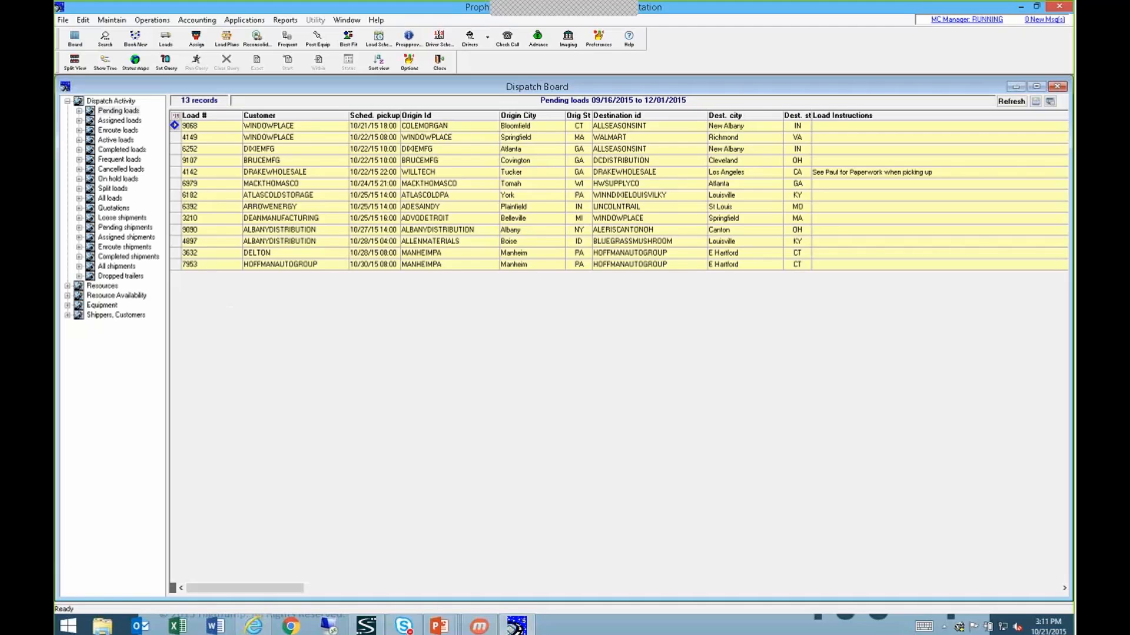
{"action": "left_click", "coordinate": [302, 230]}
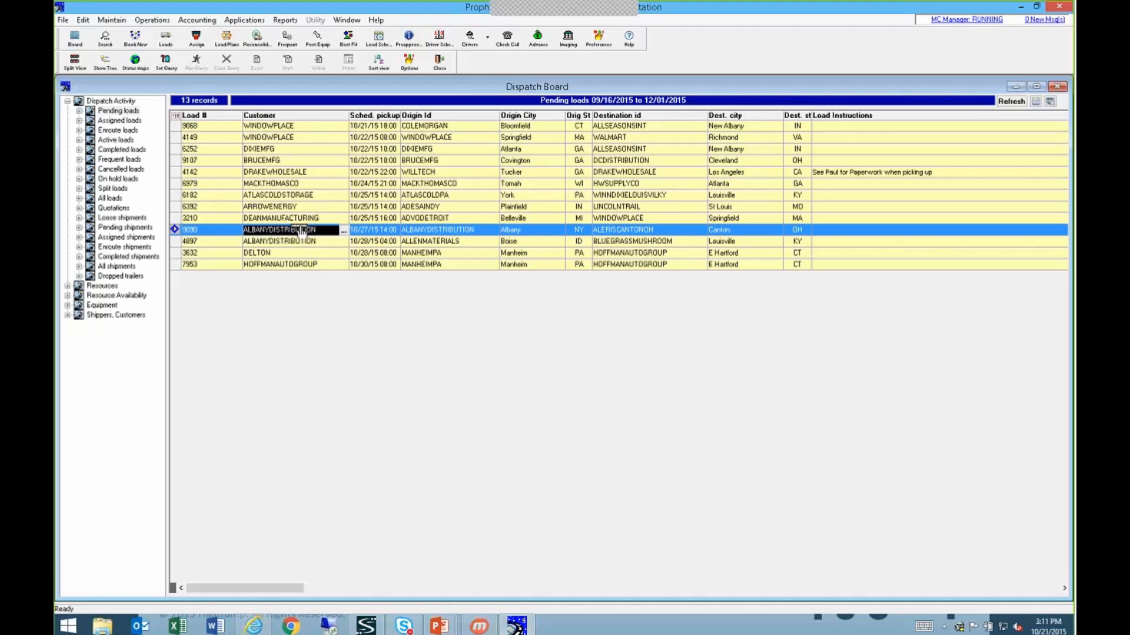
{"action": "right_click", "coordinate": [303, 232]}
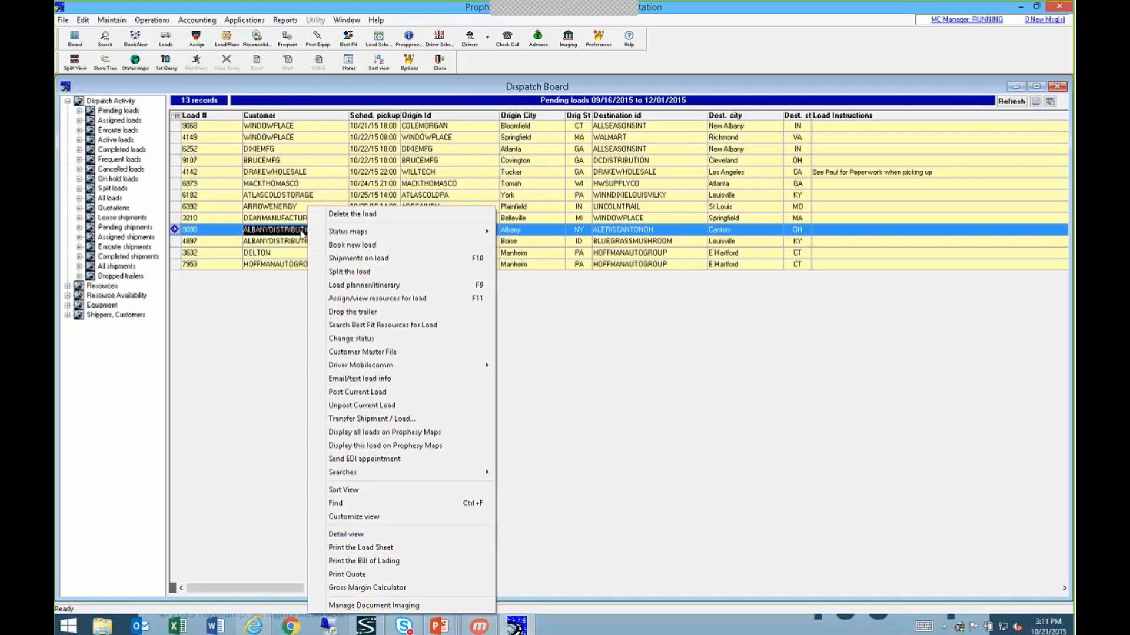
{"action": "left_click", "coordinate": [370, 606]}
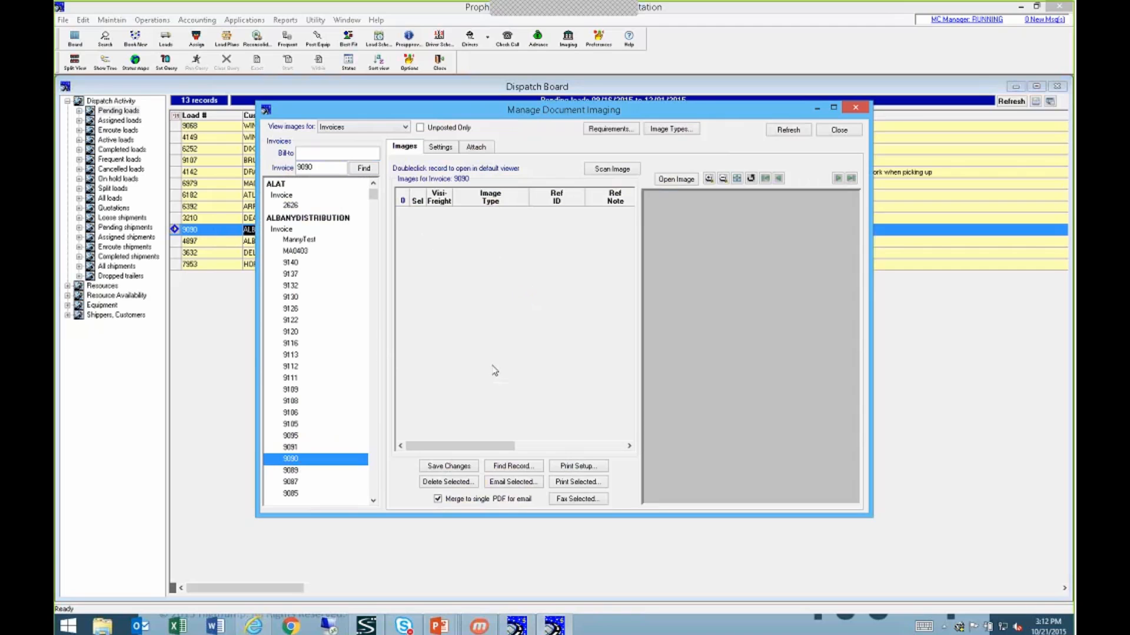
{"action": "left_click", "coordinate": [856, 109]}
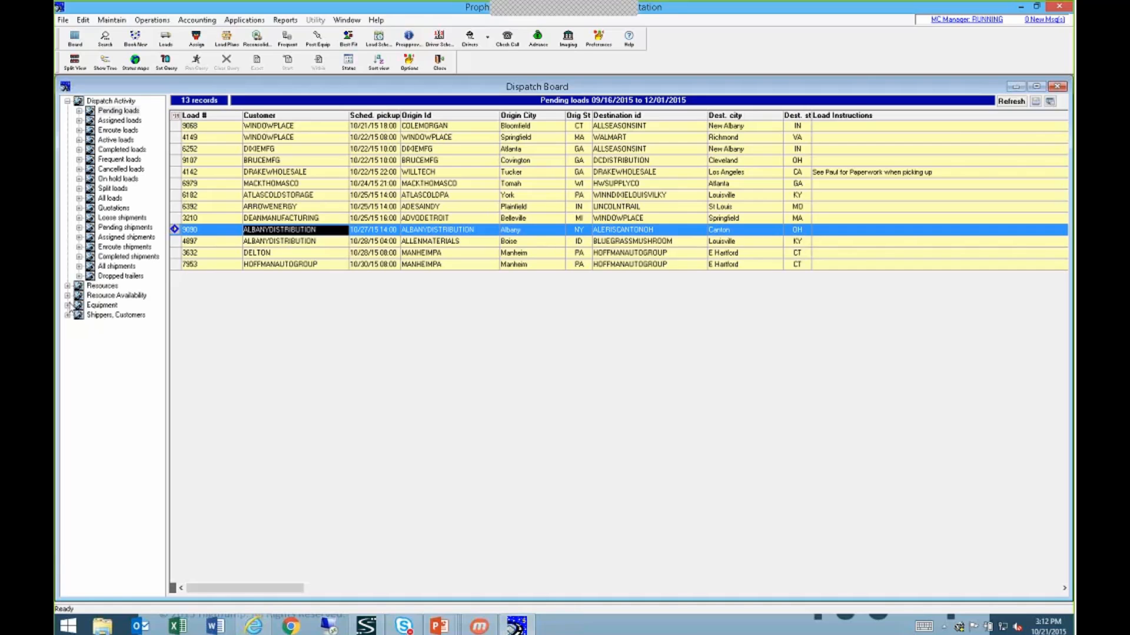
Open document imaging for the first driver in the Dispatch Board's Drivers resources and view the Driver License (CDL) image.
{"action": "left_click", "coordinate": [67, 286]}
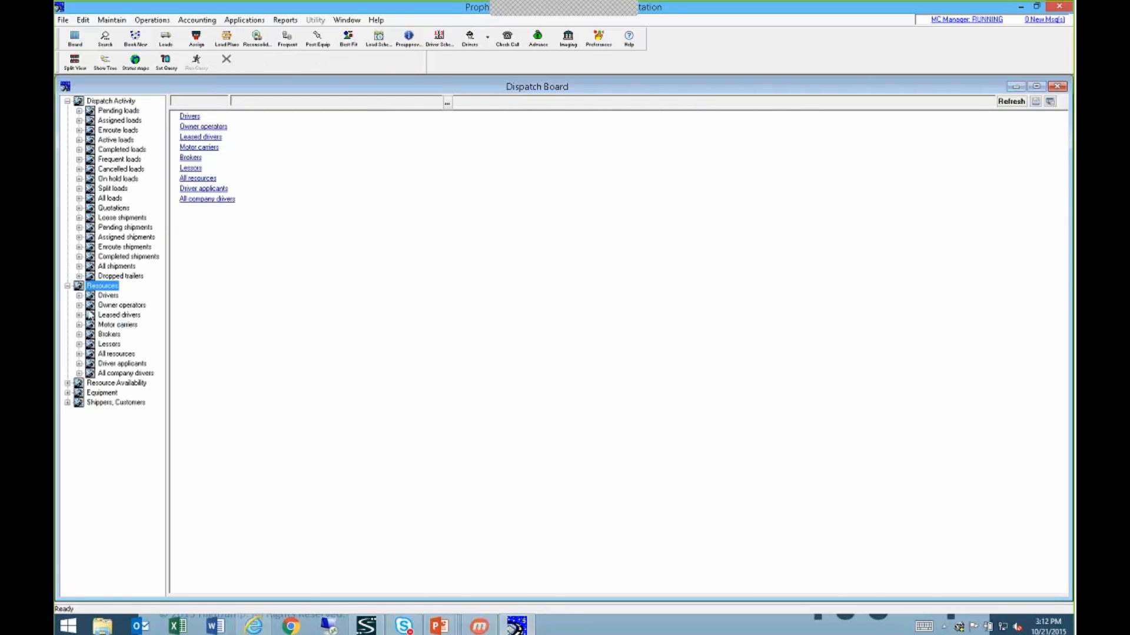
{"action": "left_click", "coordinate": [108, 296]}
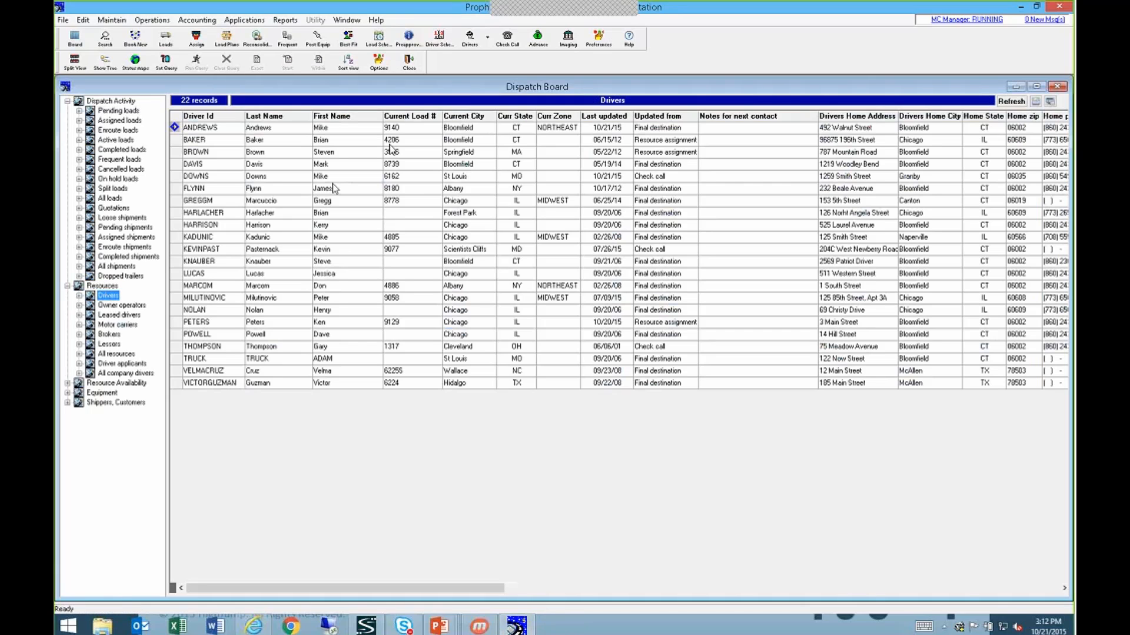
{"action": "left_click", "coordinate": [405, 132]}
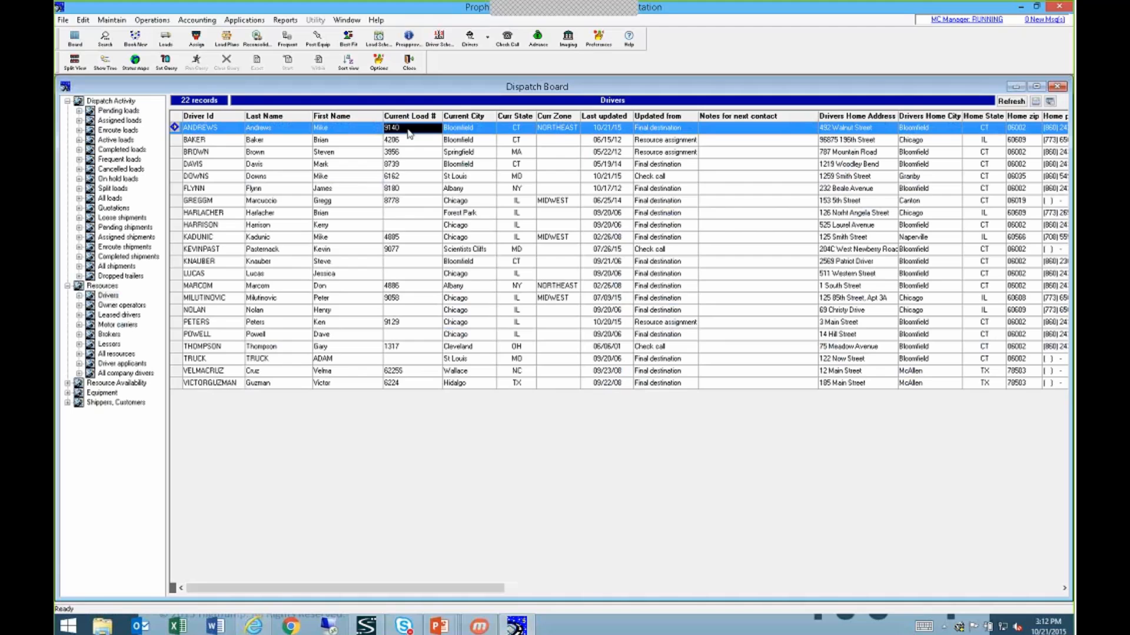
{"action": "right_click", "coordinate": [409, 132]}
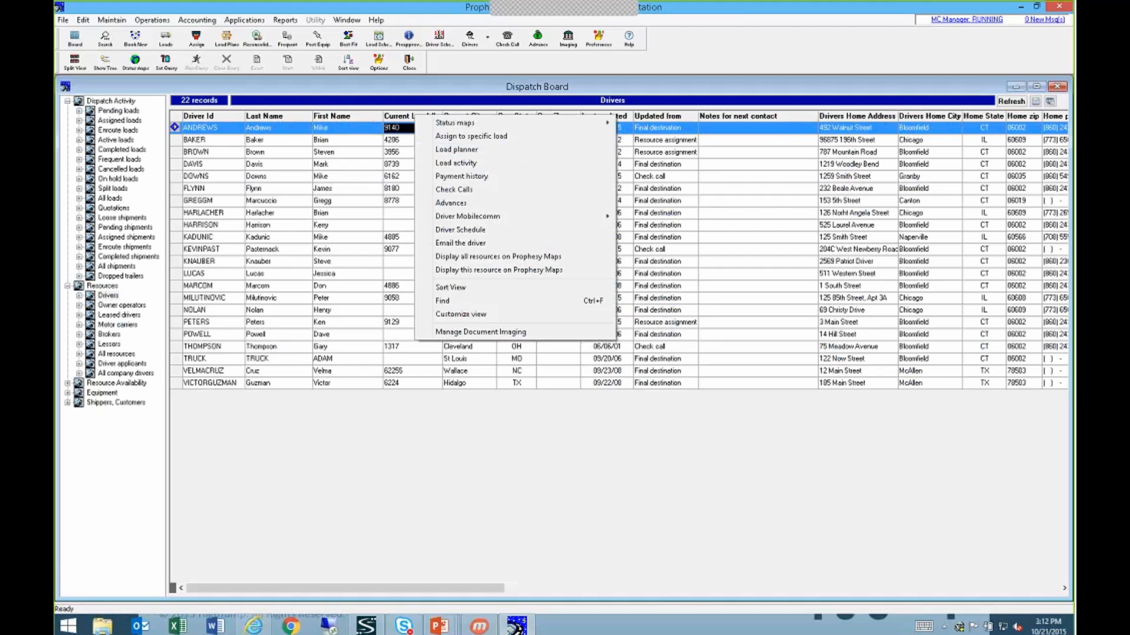
{"action": "left_click", "coordinate": [455, 333]}
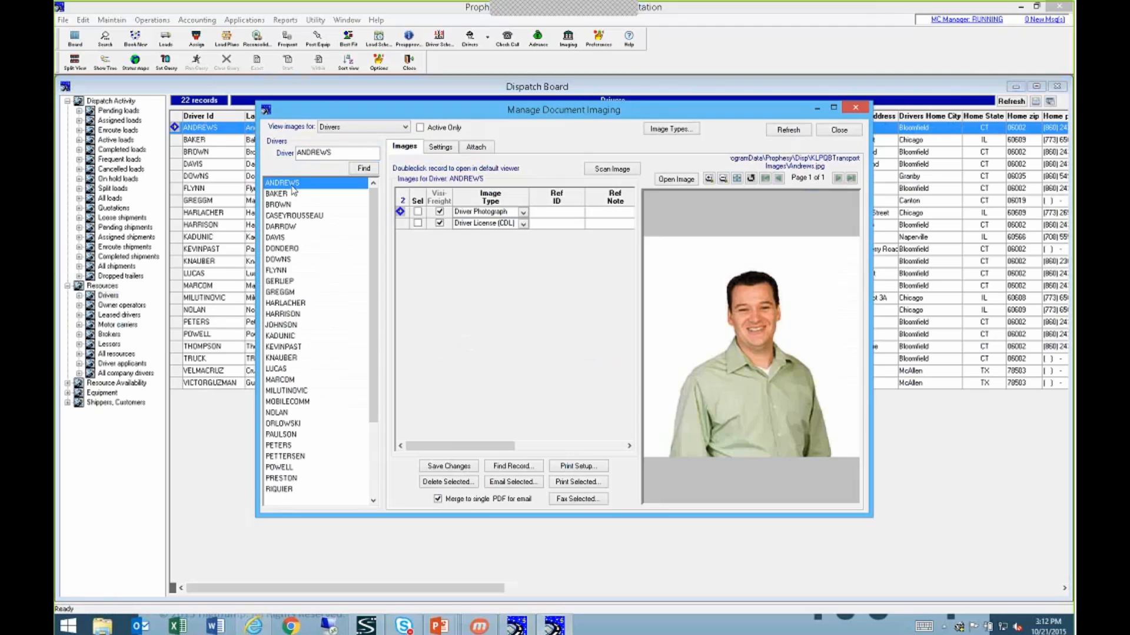
{"action": "left_click", "coordinate": [409, 225]}
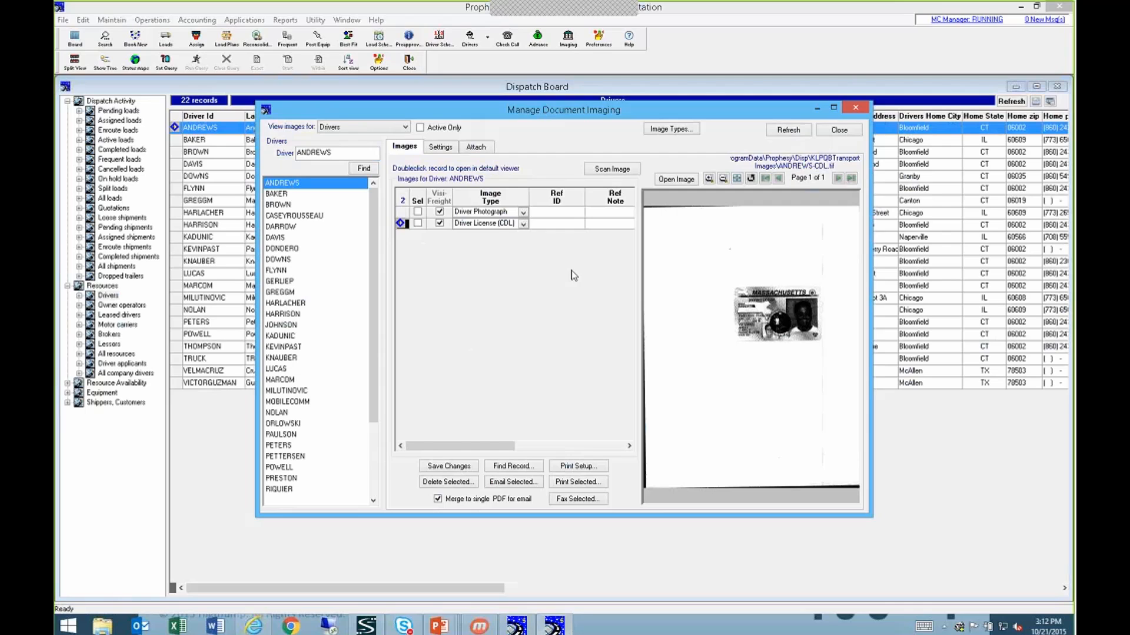
{"action": "left_click", "coordinate": [856, 109]}
{"action": "left_click", "coordinate": [1058, 87]}
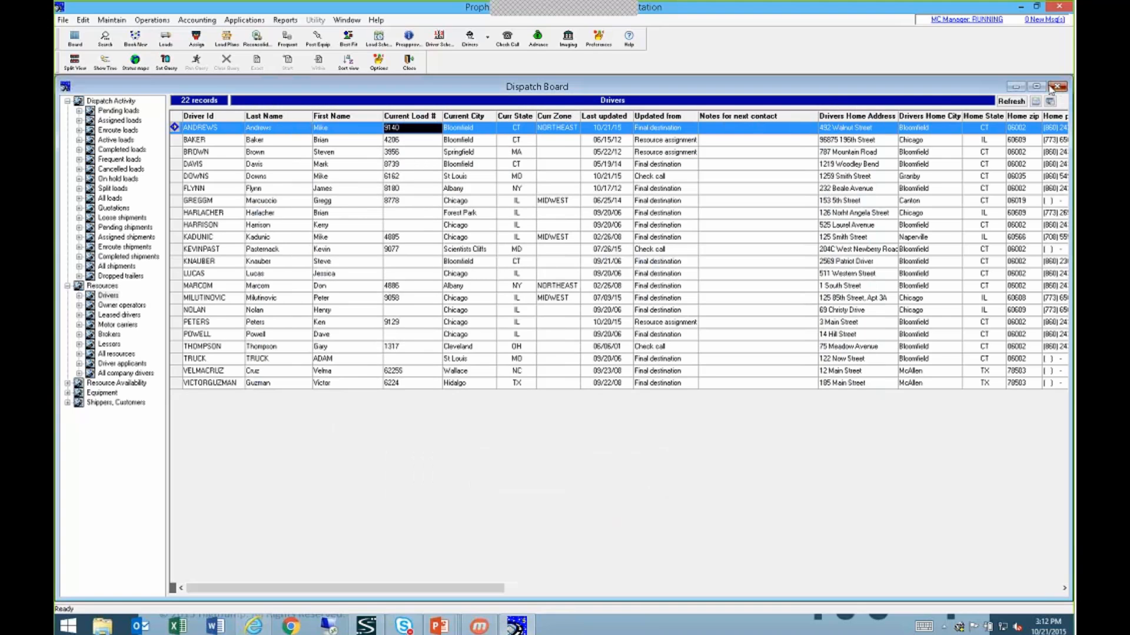
Open the Document Imaging Types list, sort it by association, and review the image names, prefixes and associations throughout the list.
{"action": "left_click", "coordinate": [565, 46]}
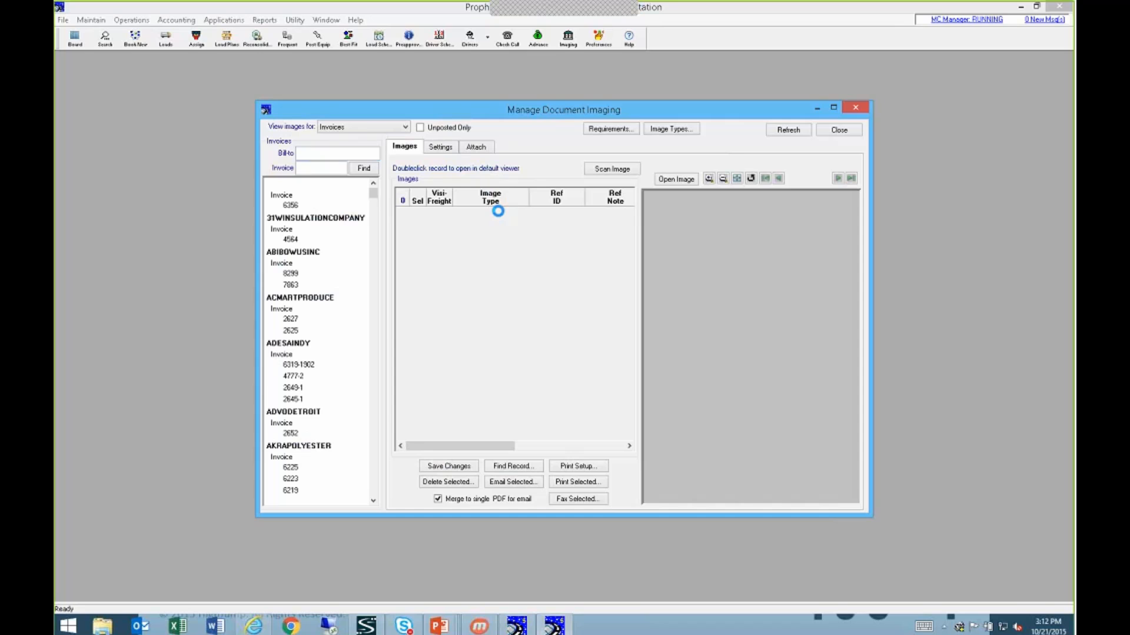
{"action": "left_click", "coordinate": [669, 130]}
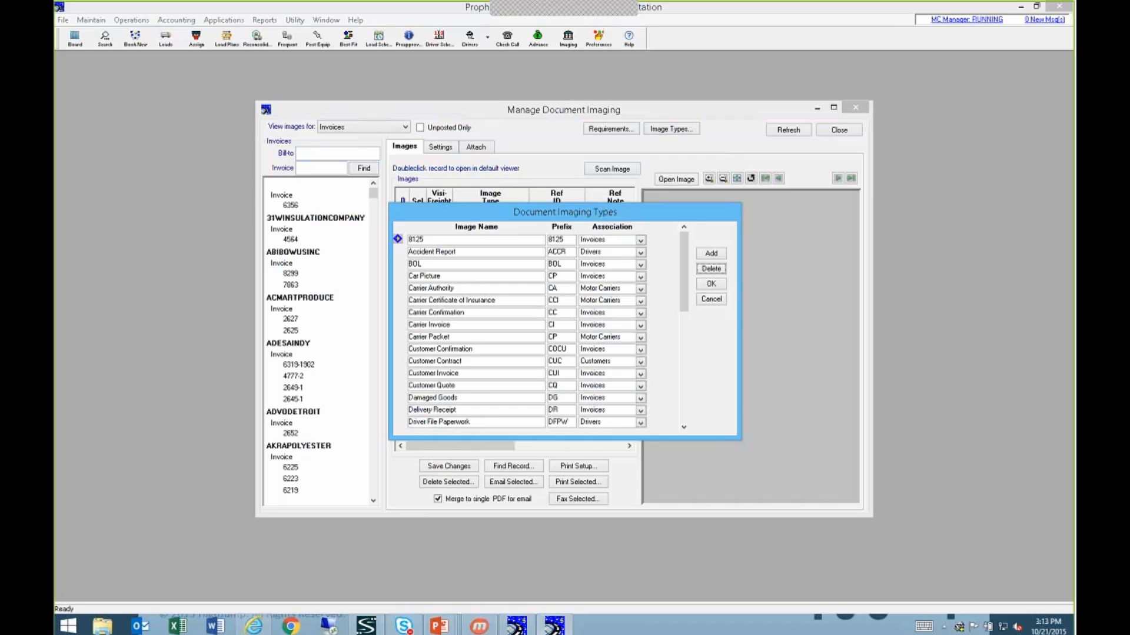
{"action": "left_click", "coordinate": [616, 226]}
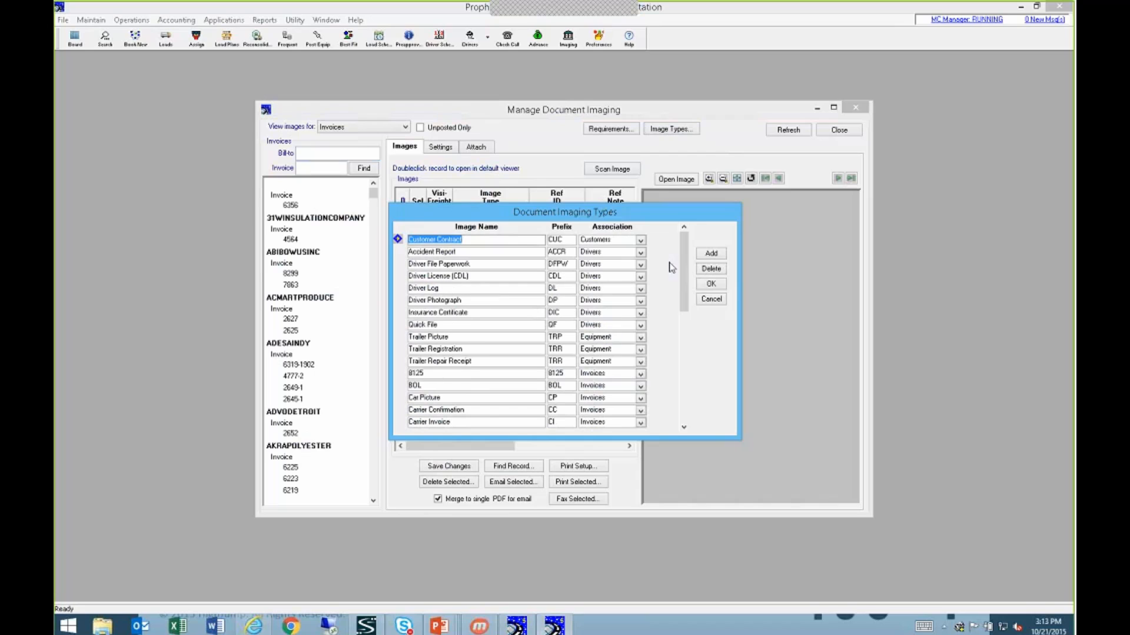
{"action": "left_click_drag", "start_coordinate": [684, 268], "coordinate": [685, 316]}
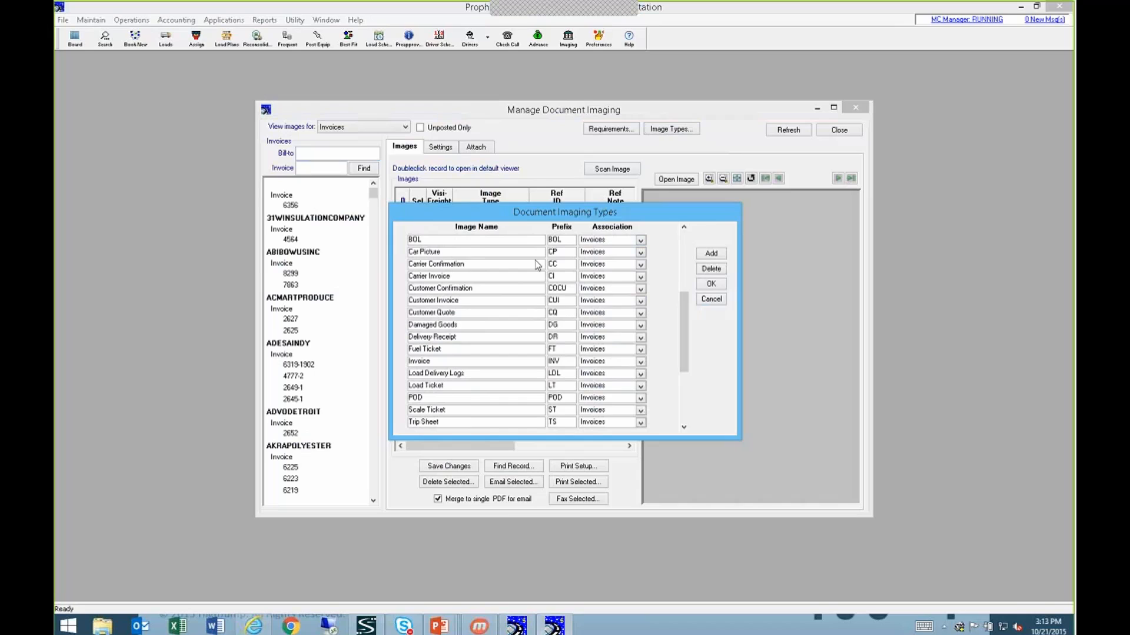
{"action": "left_click", "coordinate": [453, 266]}
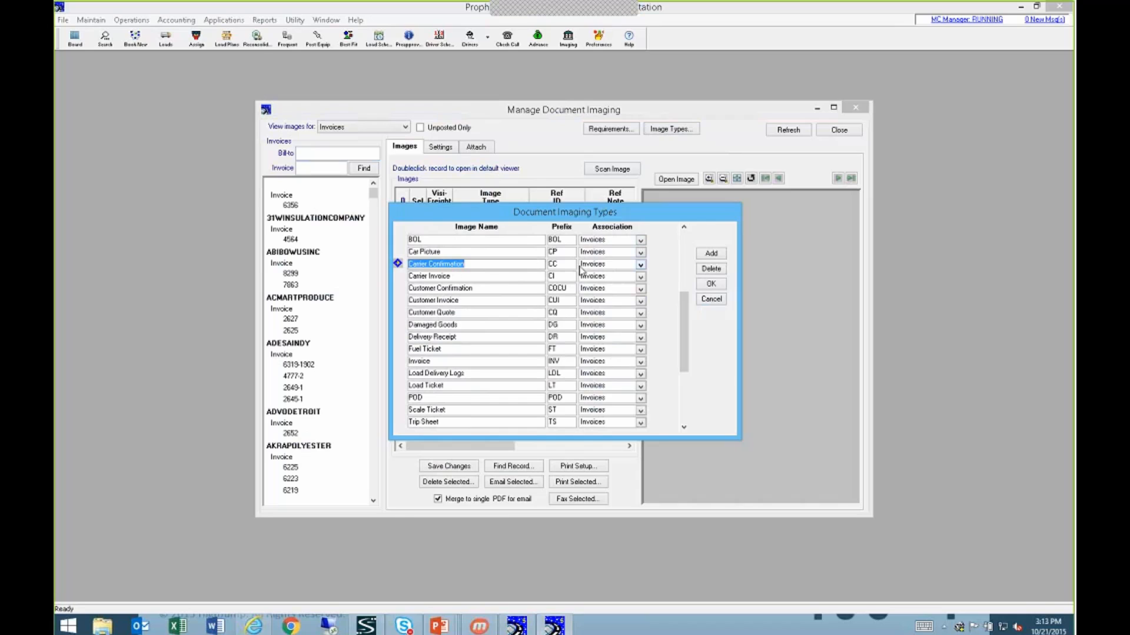
{"action": "left_click", "coordinate": [487, 277]}
{"action": "left_click", "coordinate": [496, 290]}
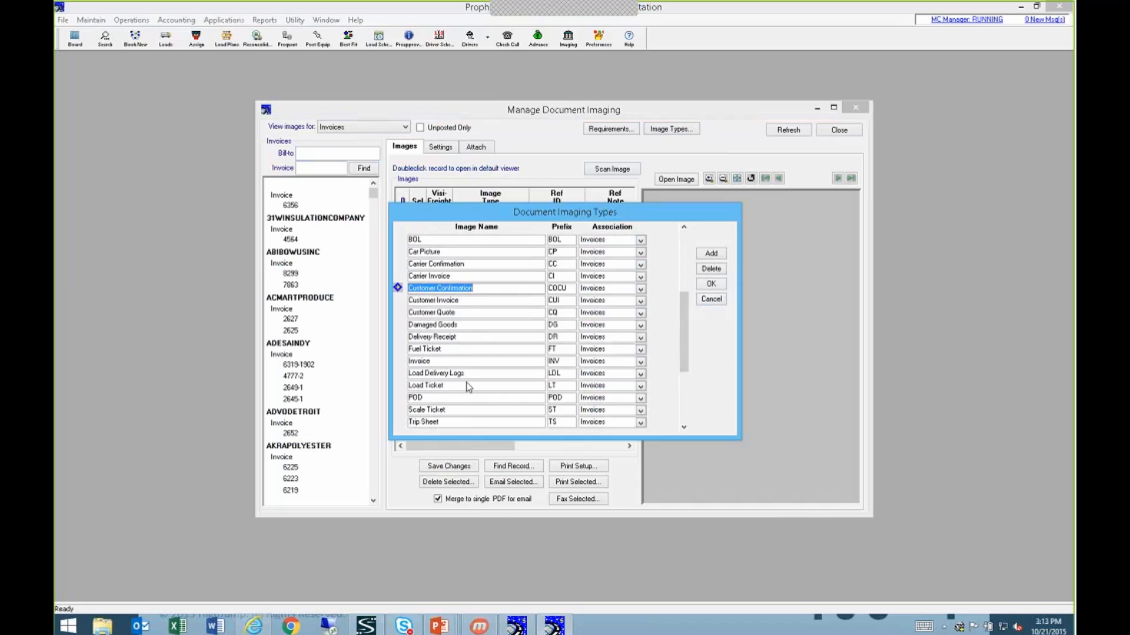
{"action": "left_click_drag", "start_coordinate": [681, 341], "coordinate": [677, 393]}
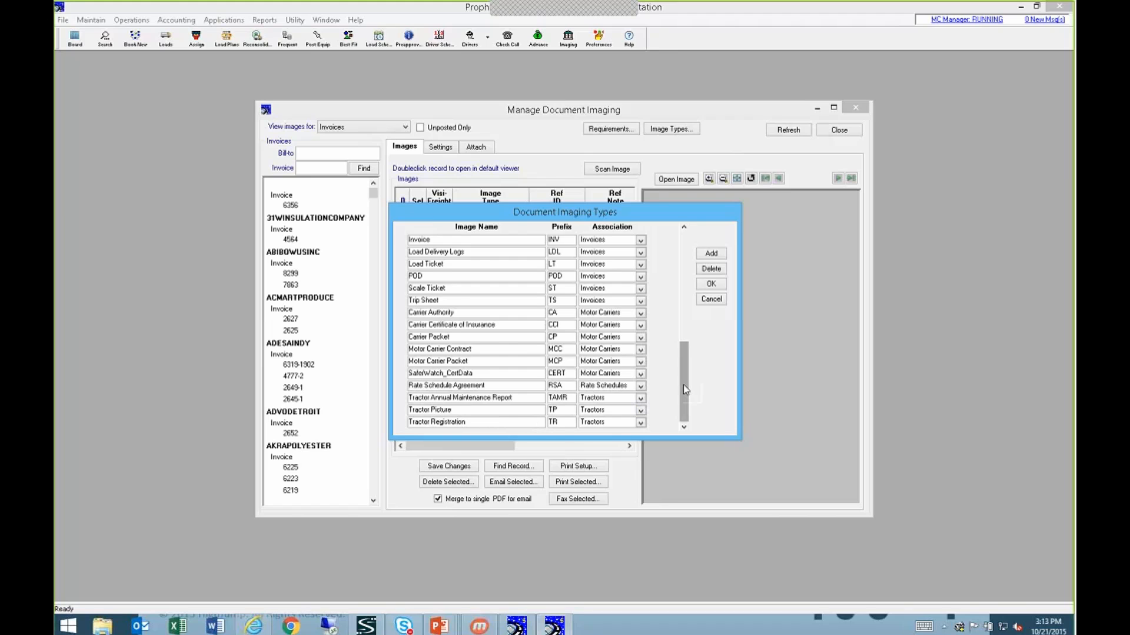
{"action": "left_click_drag", "start_coordinate": [683, 391], "coordinate": [682, 344]}
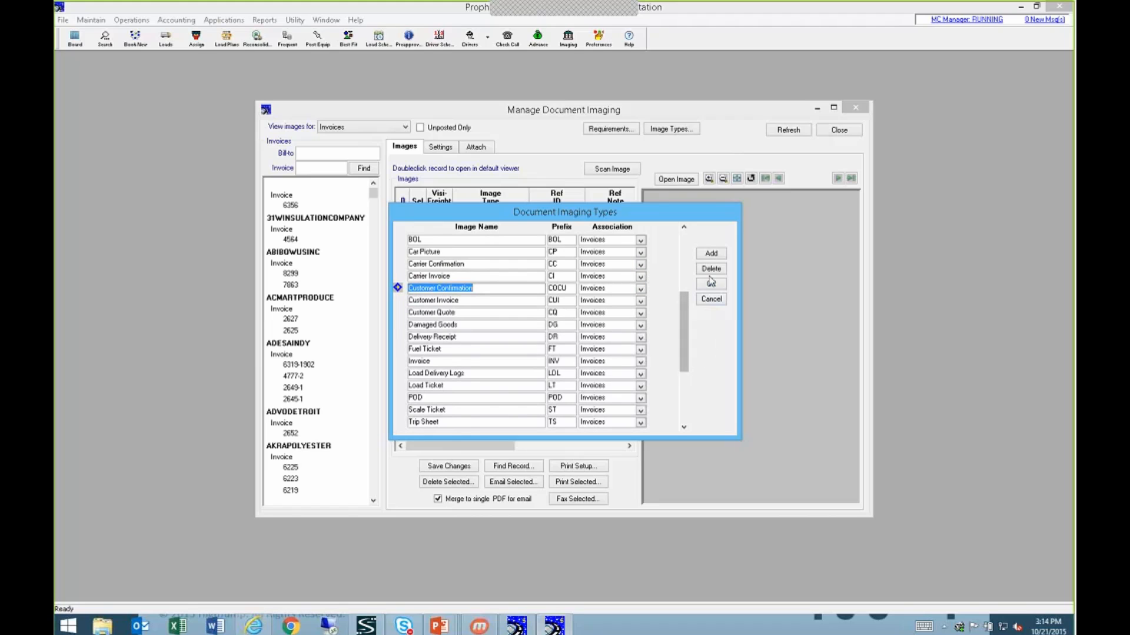
Add an image type named Trailer Annual Inspection with prefix TAI and association Equipment, save it, and close document imaging.
{"action": "left_click", "coordinate": [711, 253]}
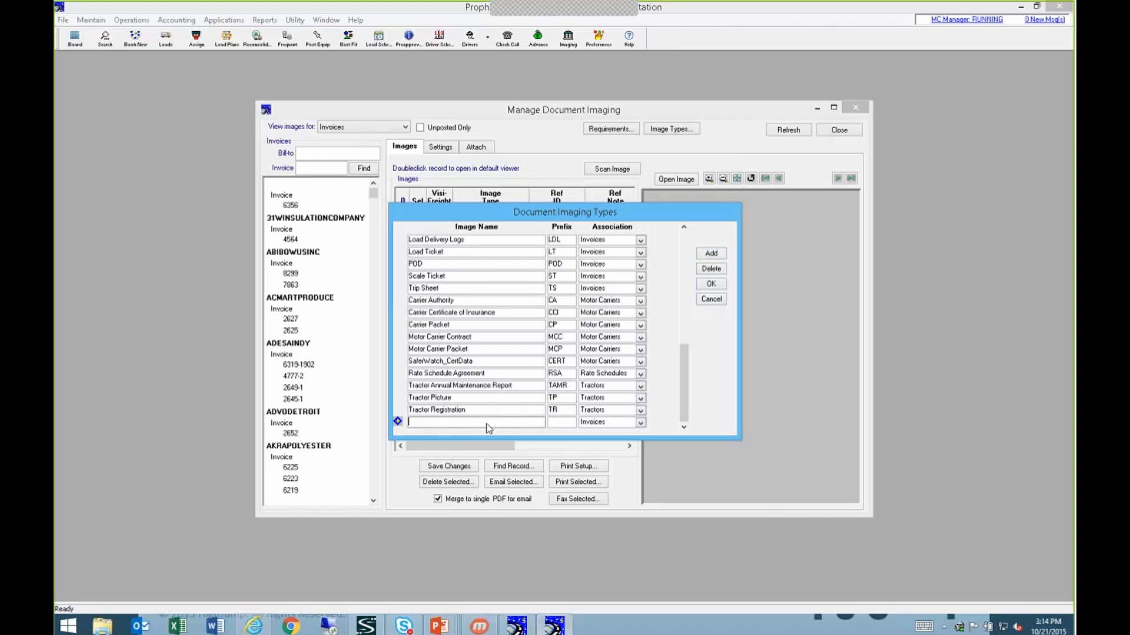
{"action": "type", "text": "Trailer Annual Inspection"}
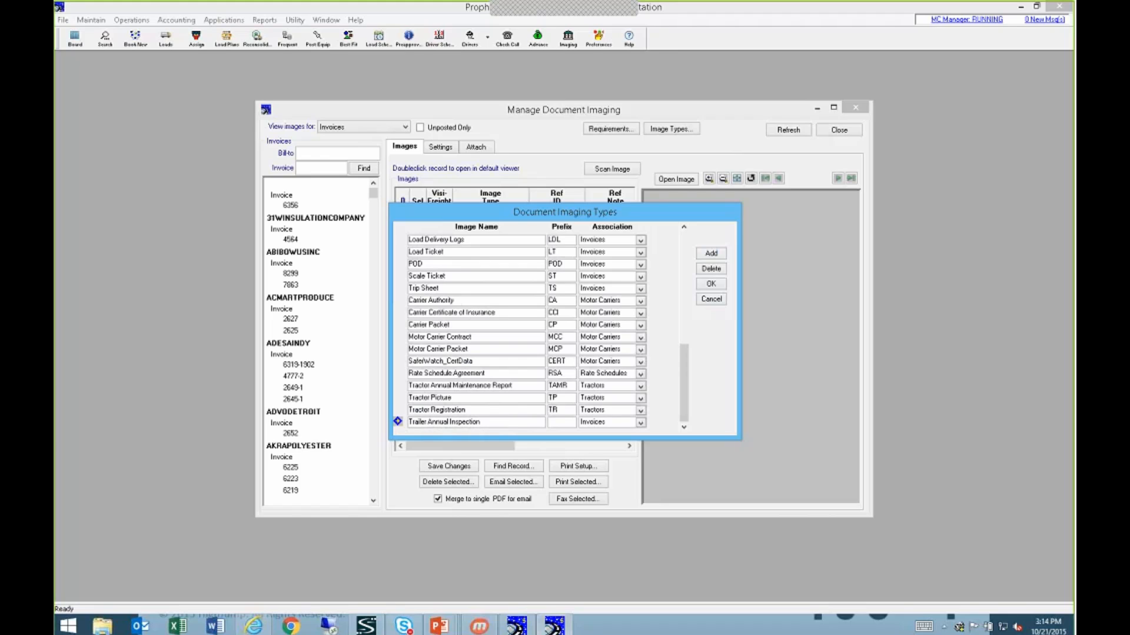
{"action": "key", "text": "Tab"}
{"action": "type", "text": "TA"}
{"action": "left_click", "coordinate": [640, 423]}
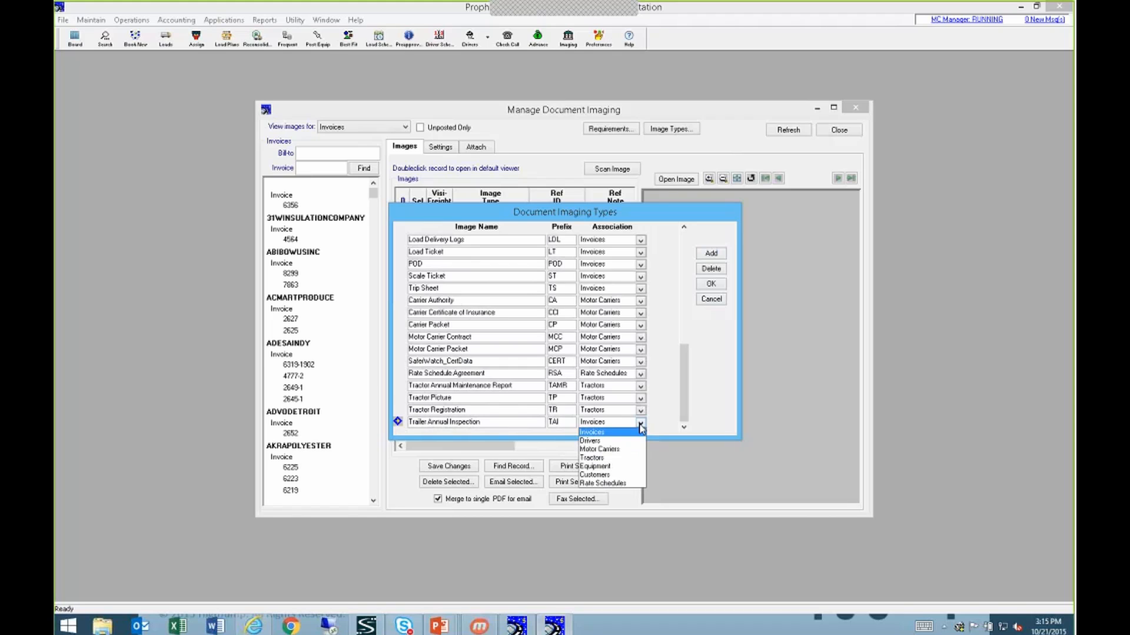
{"action": "left_click", "coordinate": [611, 467]}
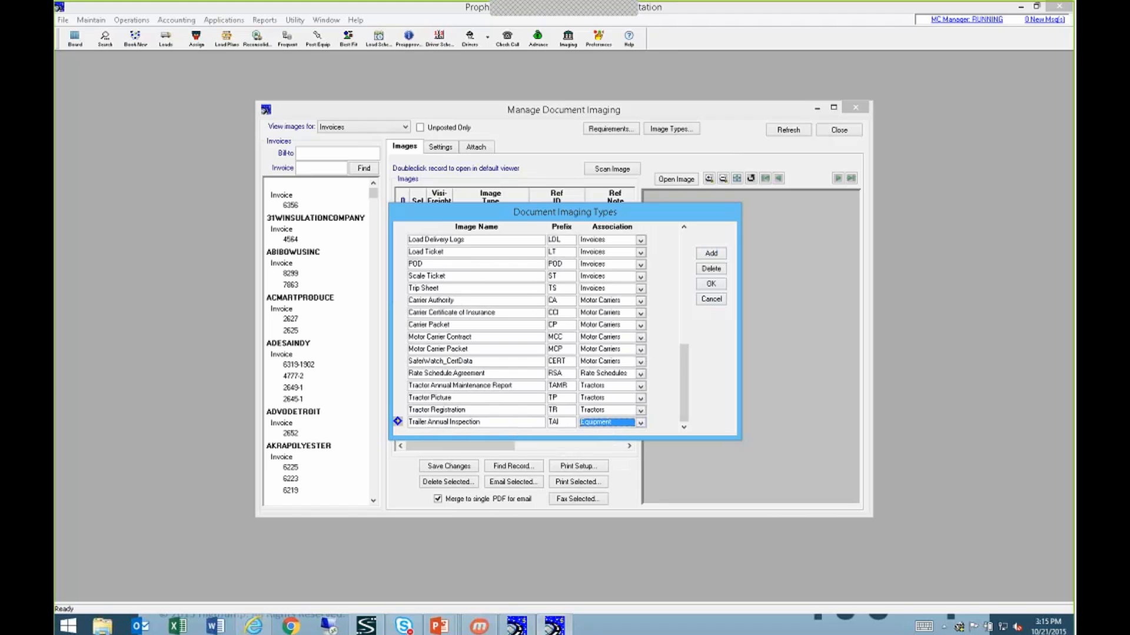
{"action": "left_click", "coordinate": [710, 285]}
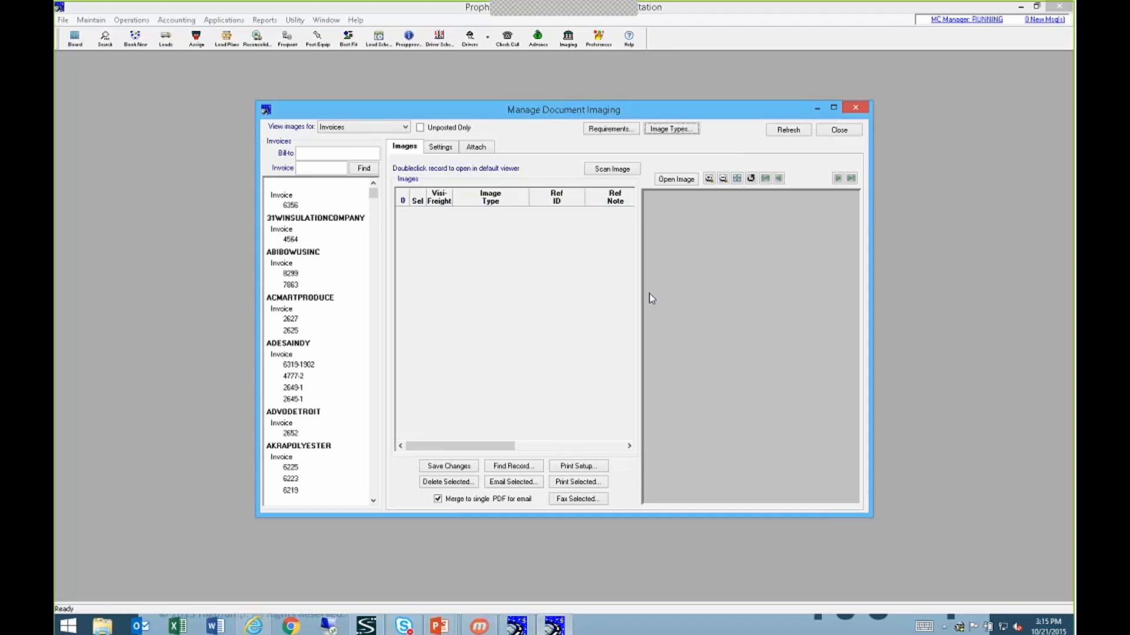
{"action": "left_click", "coordinate": [856, 109]}
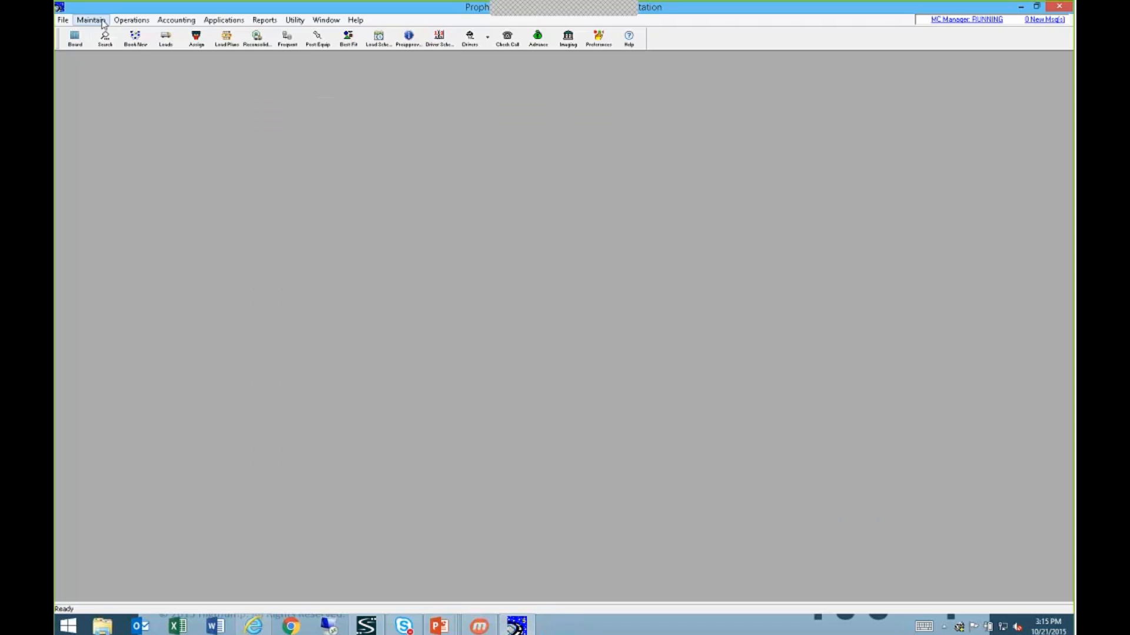
{"action": "left_click", "coordinate": [102, 22]}
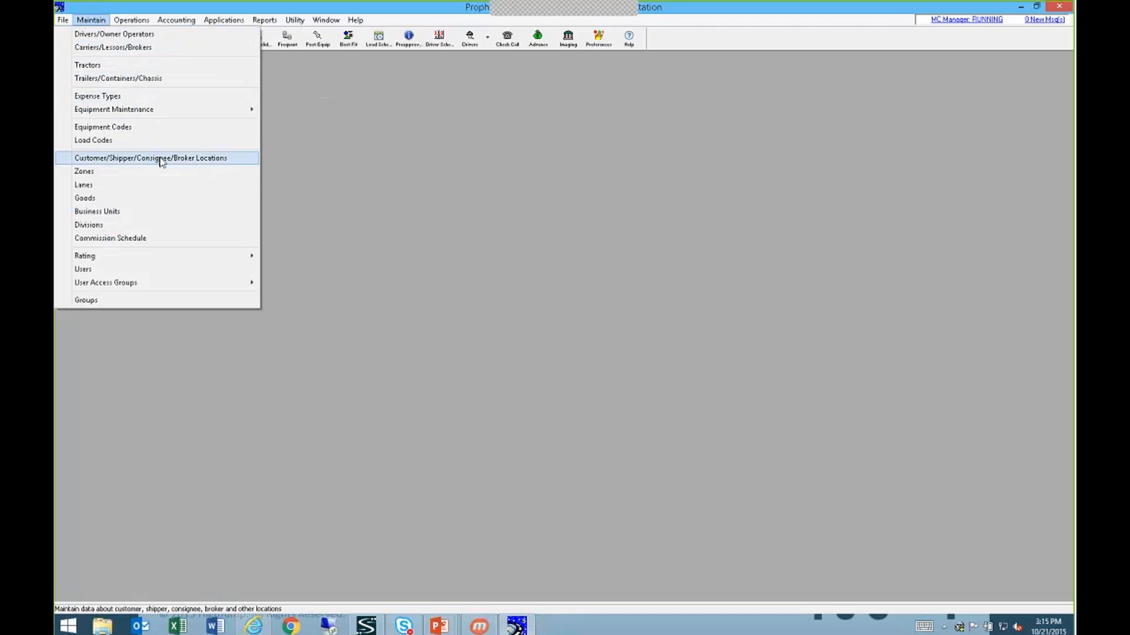
{"action": "mouse_move", "coordinate": [253, 263]}
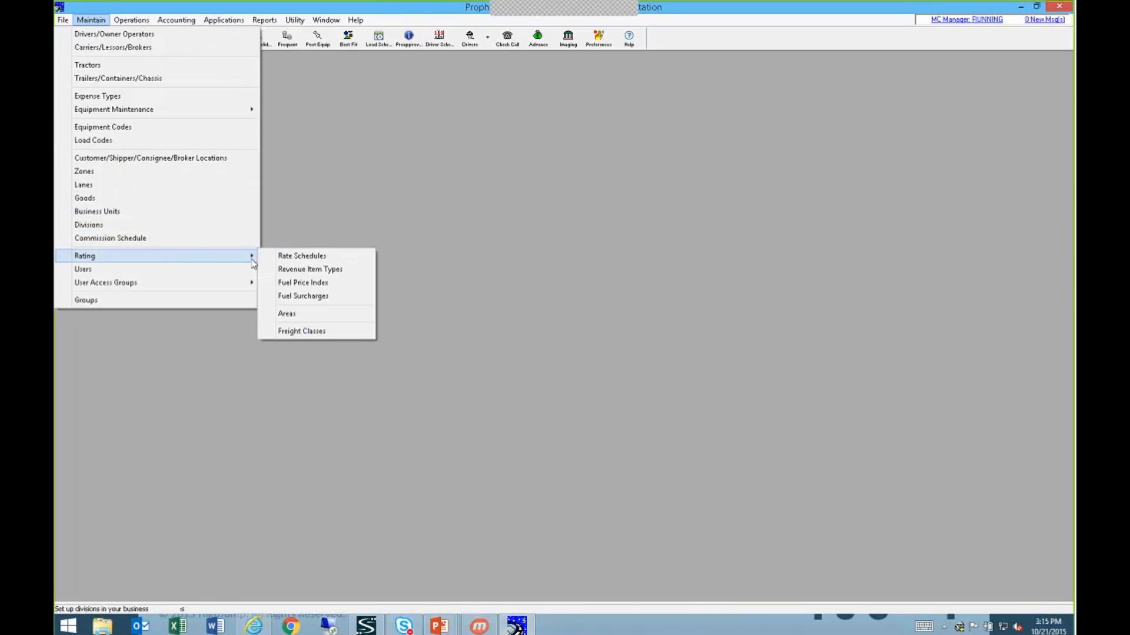
{"action": "left_click", "coordinate": [376, 171]}
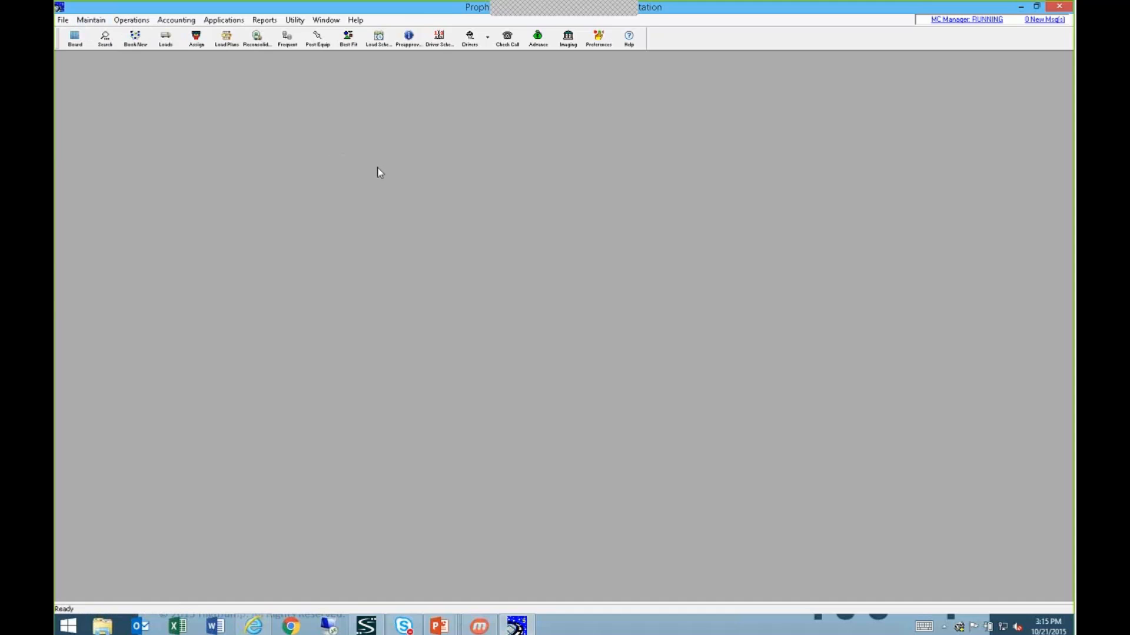
{"action": "left_click", "coordinate": [91, 20]}
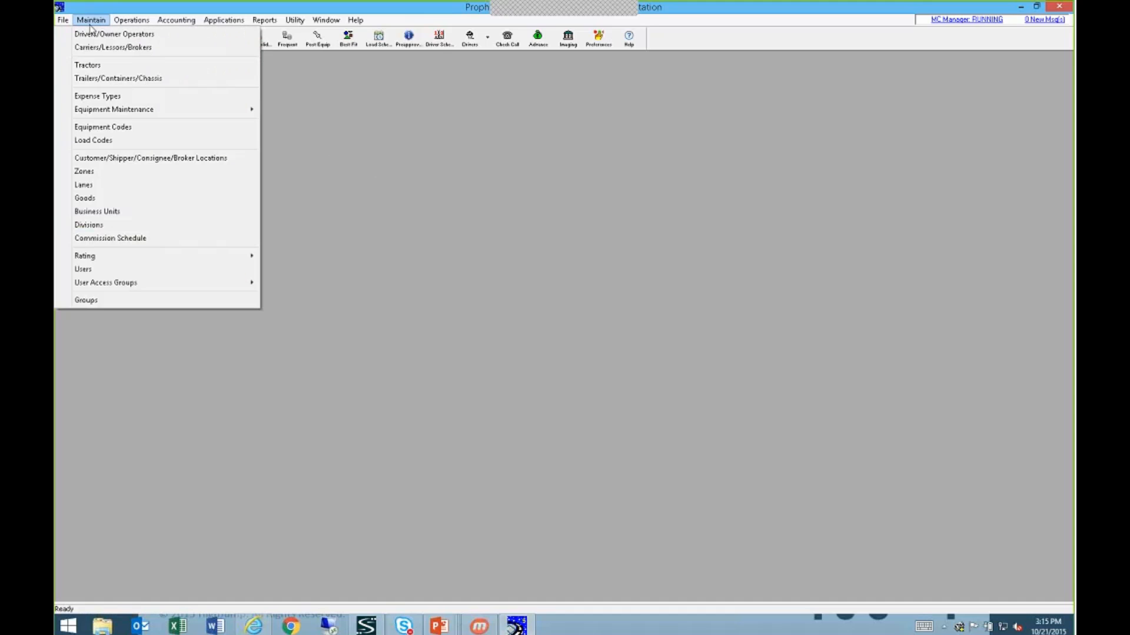
{"action": "left_click", "coordinate": [952, 249]}
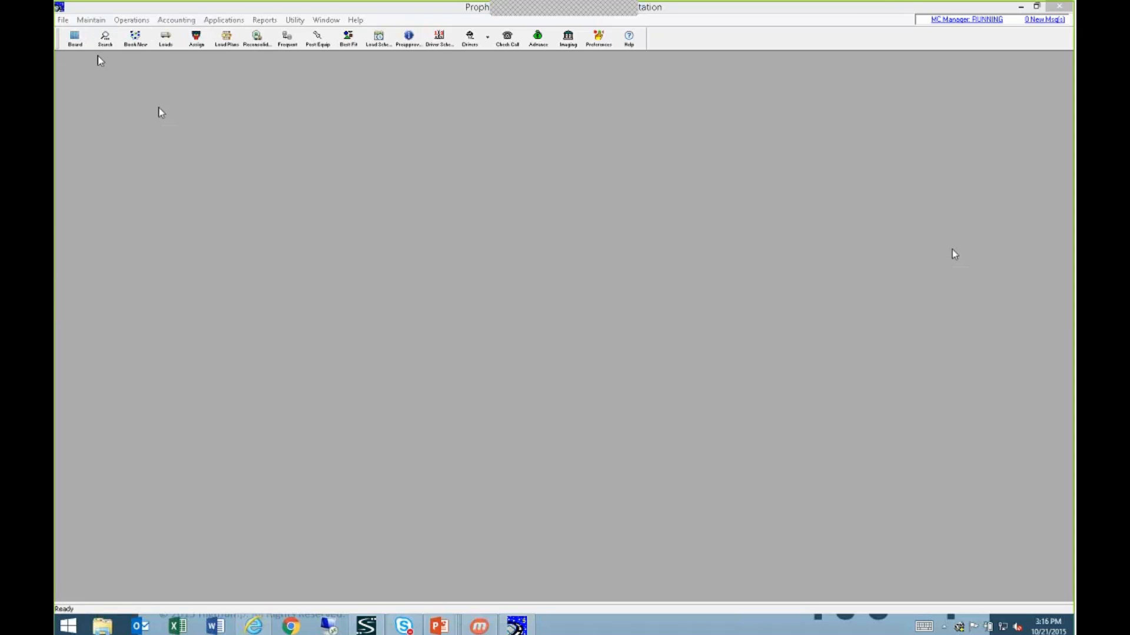
Open the customer, shipper and consignee locations and locate the ALBANYDISTRIBUTION record.
{"action": "left_click", "coordinate": [100, 20]}
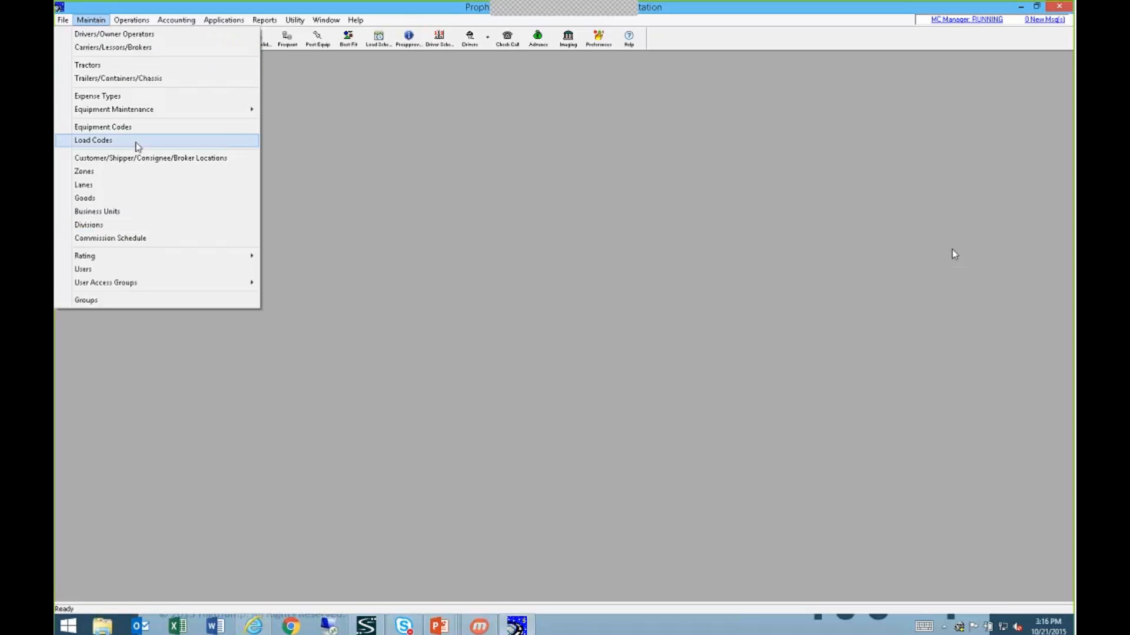
{"action": "left_click", "coordinate": [140, 157]}
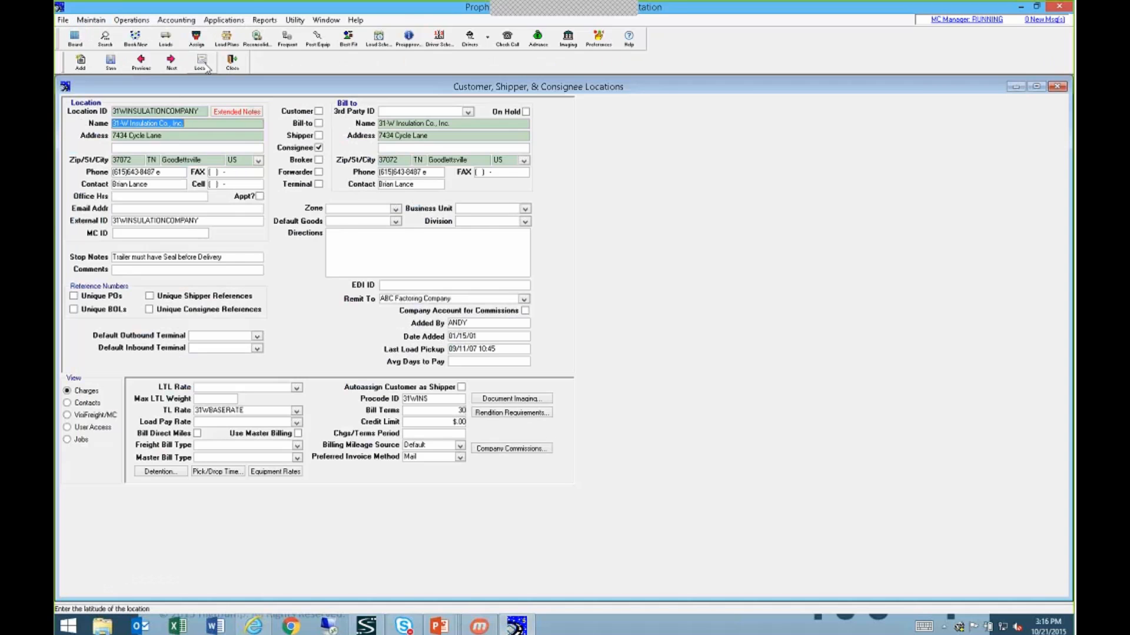
{"action": "left_click", "coordinate": [206, 67]}
{"action": "left_click", "coordinate": [316, 294]}
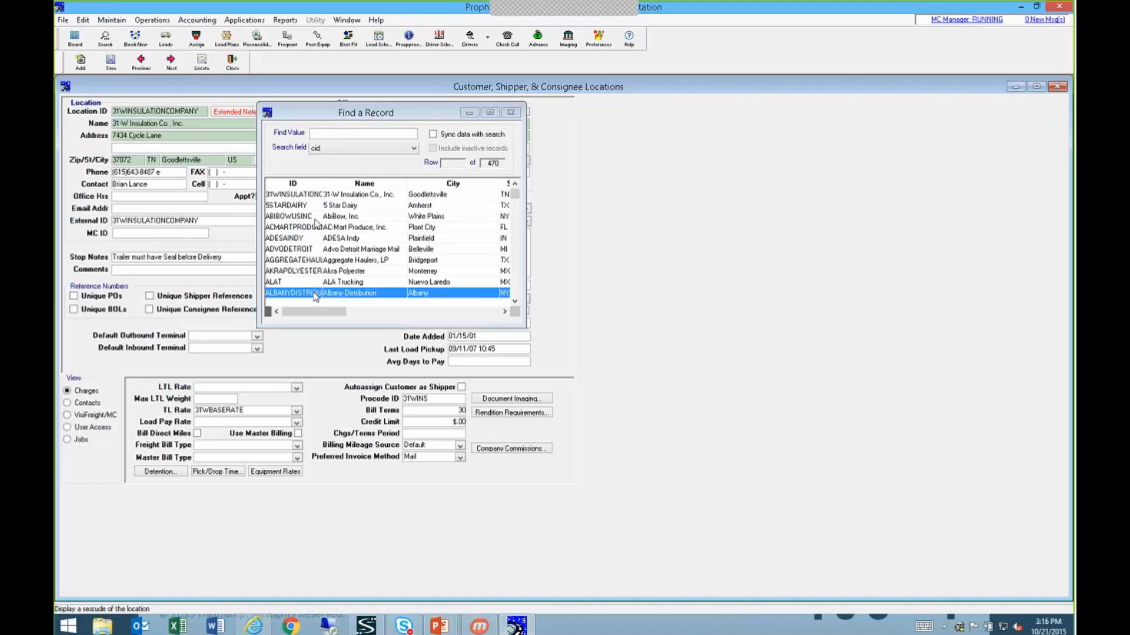
{"action": "double_click", "coordinate": [316, 294]}
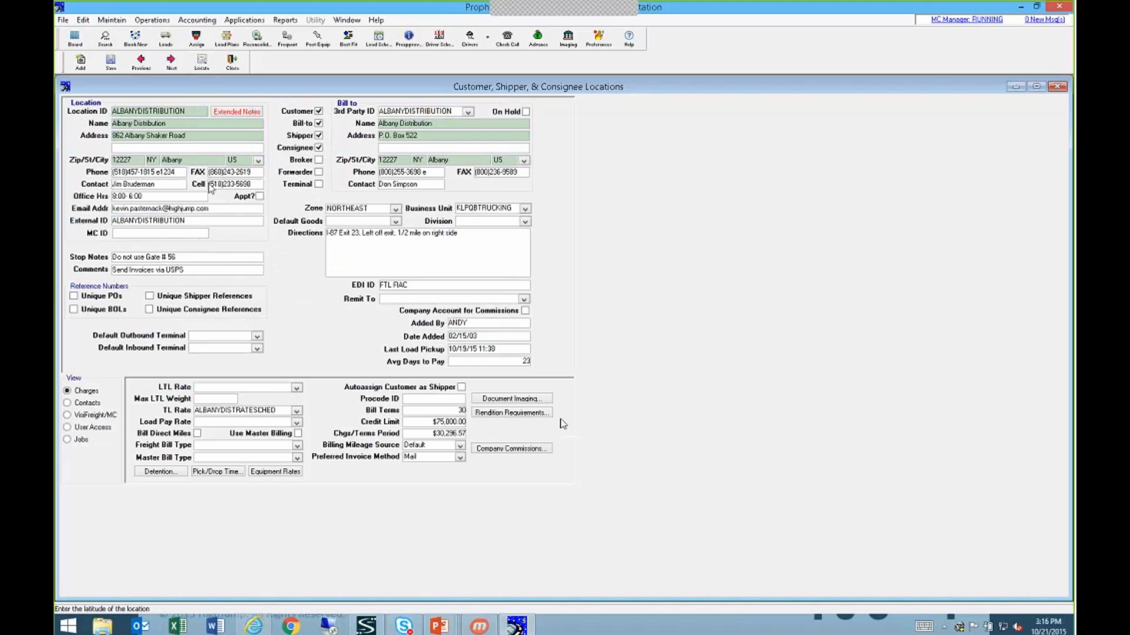
Examine ALBANYDISTRIBUTION's rendition billing requirements and the image types offered for its third entry, cancel, and close the location record.
{"action": "left_click", "coordinate": [502, 413]}
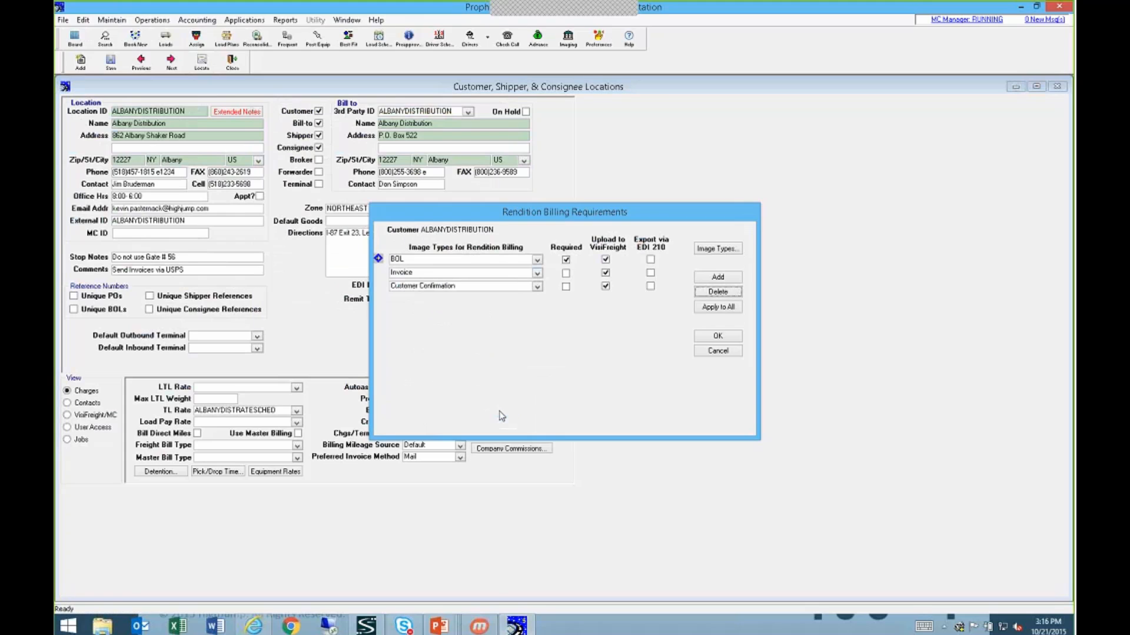
{"action": "left_click", "coordinate": [566, 259]}
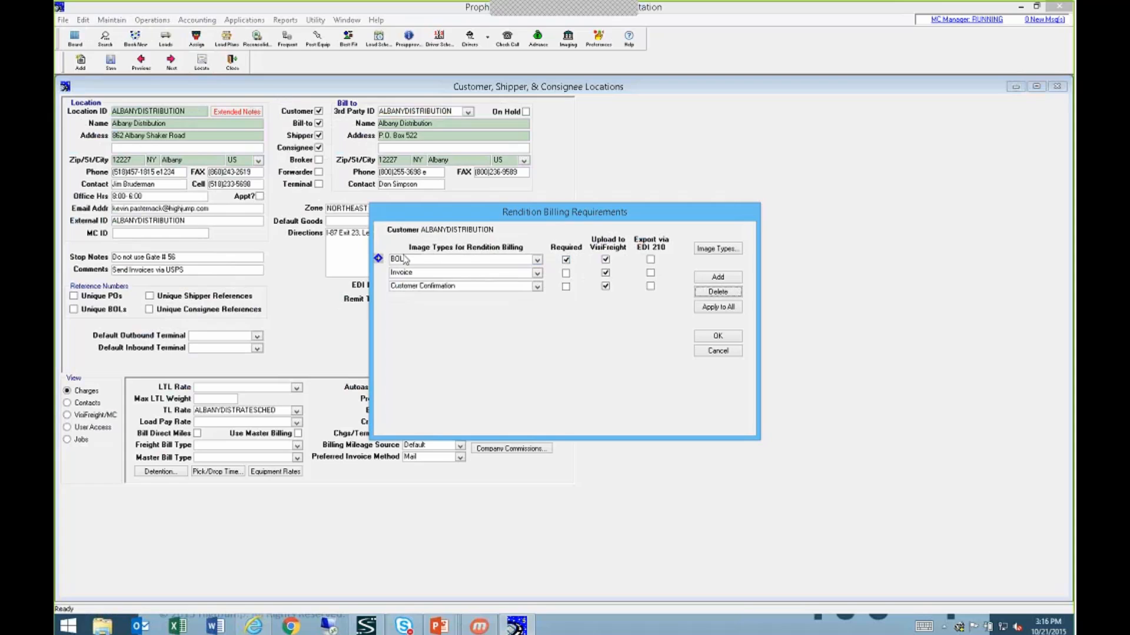
{"action": "left_click", "coordinate": [537, 287]}
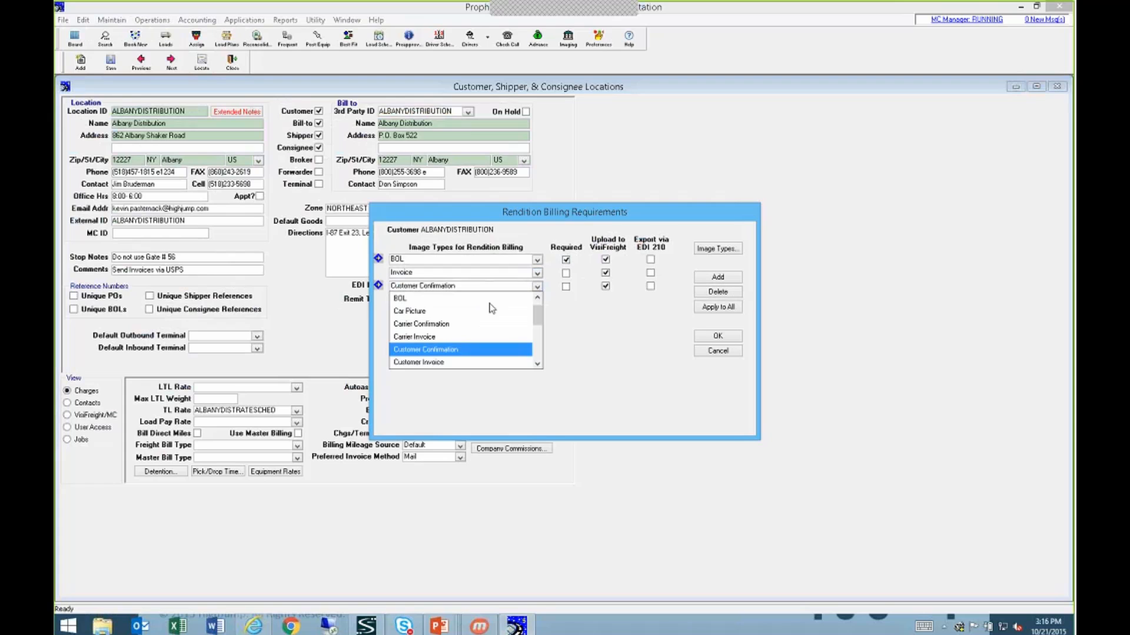
{"action": "left_click", "coordinate": [579, 349]}
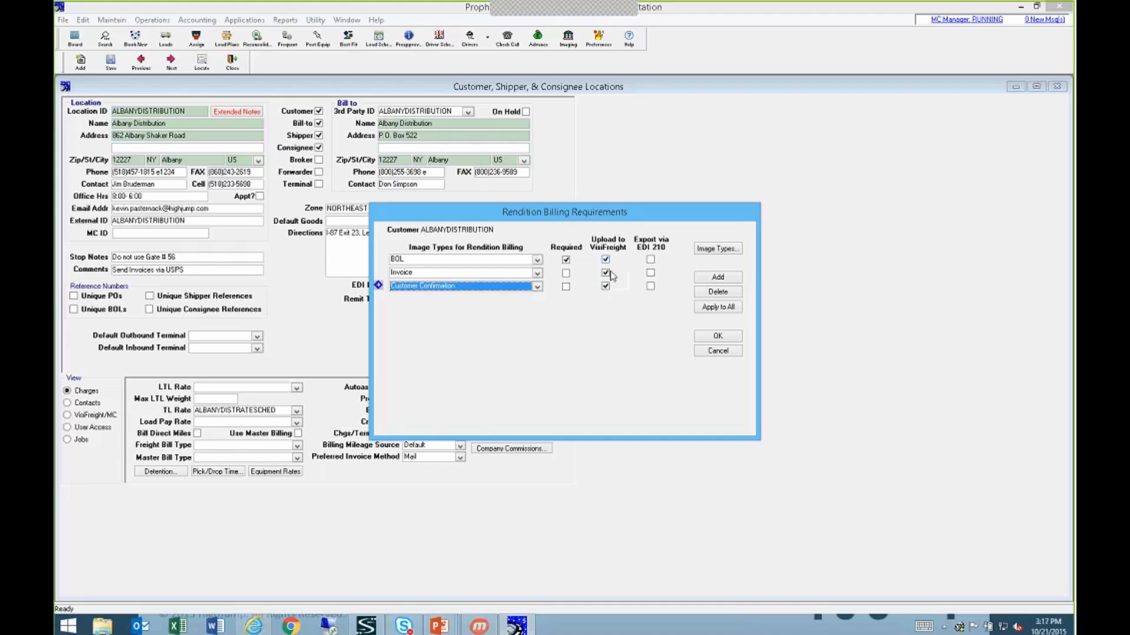
{"action": "left_click", "coordinate": [724, 355]}
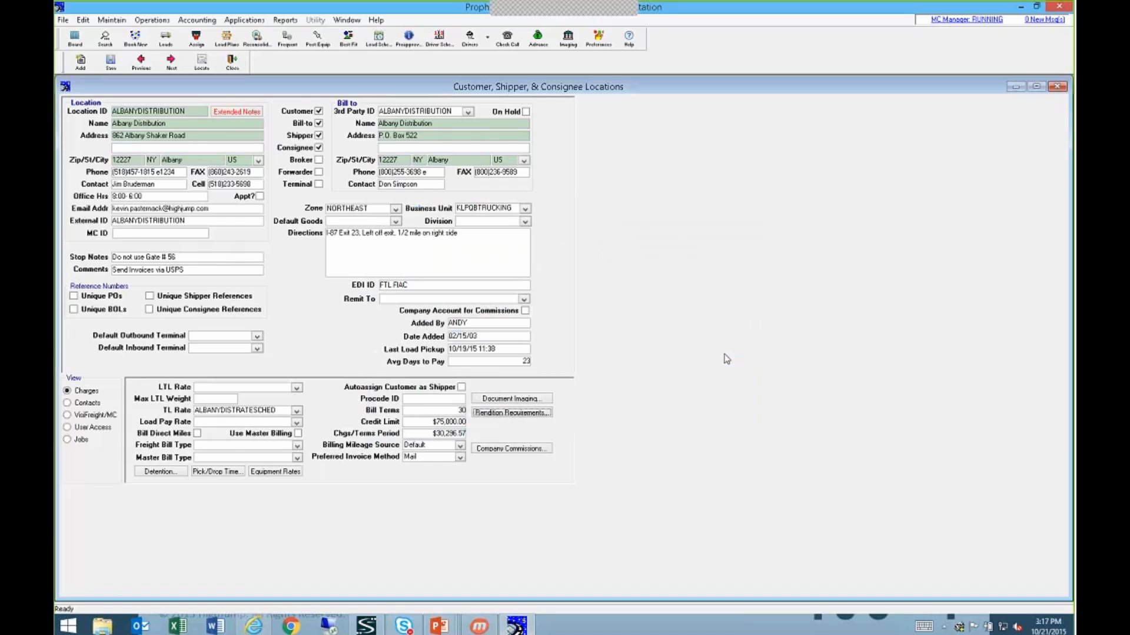
{"action": "left_click", "coordinate": [1056, 87]}
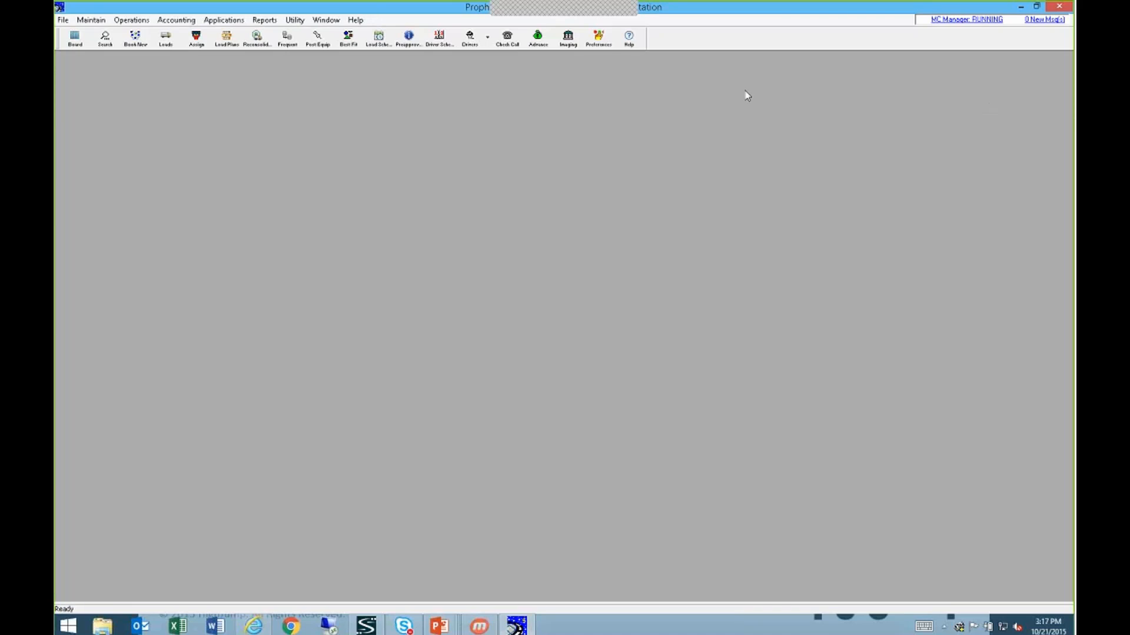
View the mobile imaging configuration and its Drive Axle image type mappings in the dispatch preferences, leaving both without saving.
{"action": "left_click", "coordinate": [599, 39]}
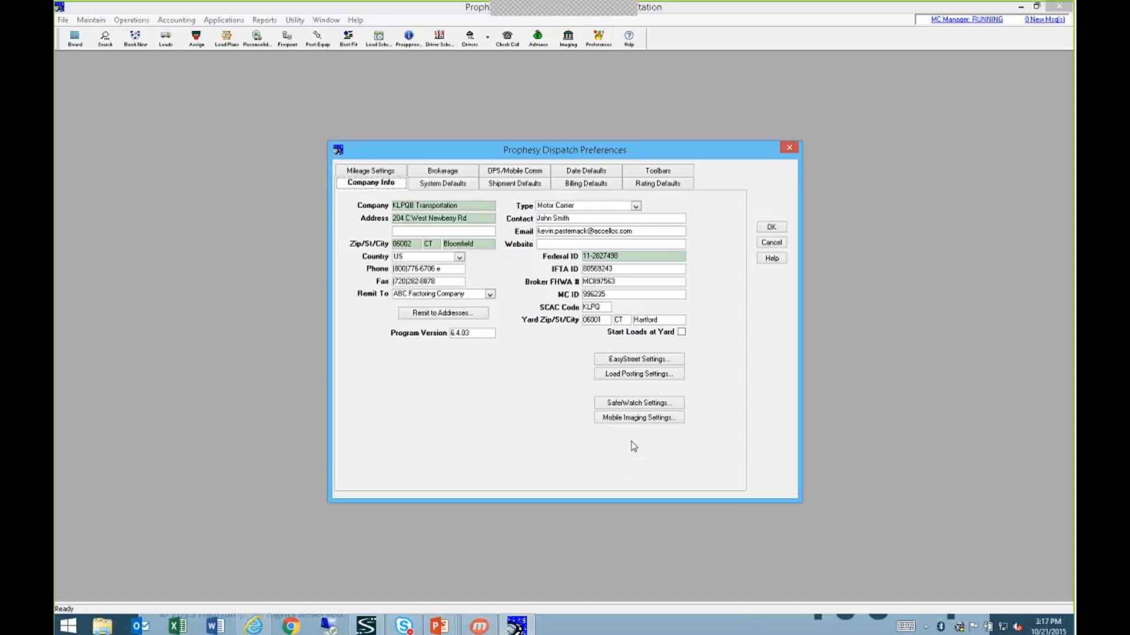
{"action": "left_click", "coordinate": [639, 418]}
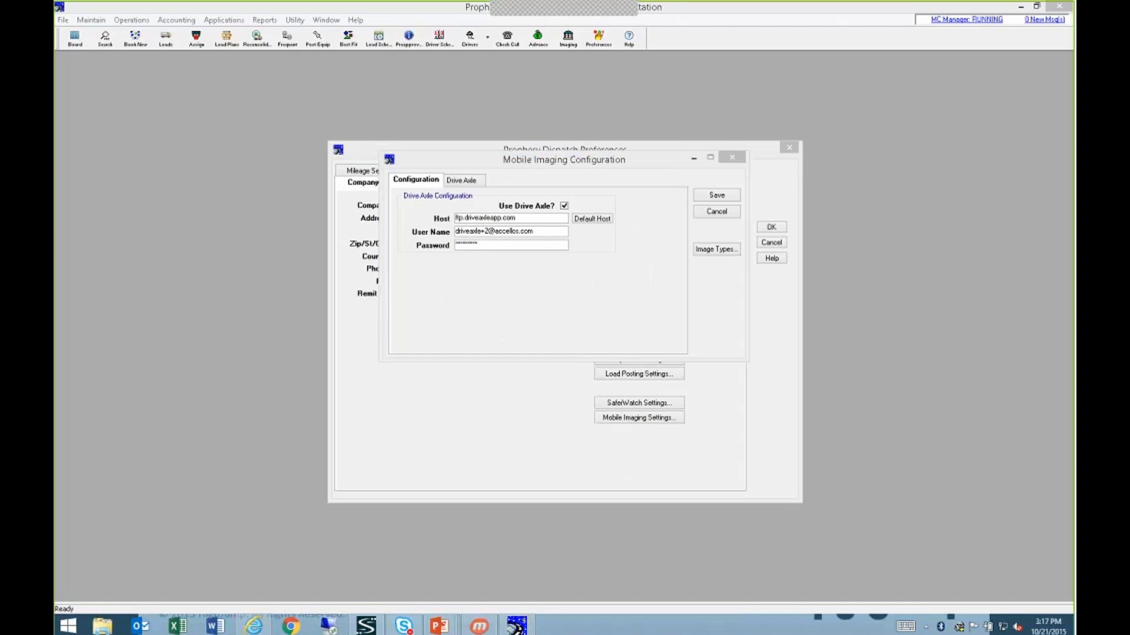
{"action": "left_click", "coordinate": [464, 181]}
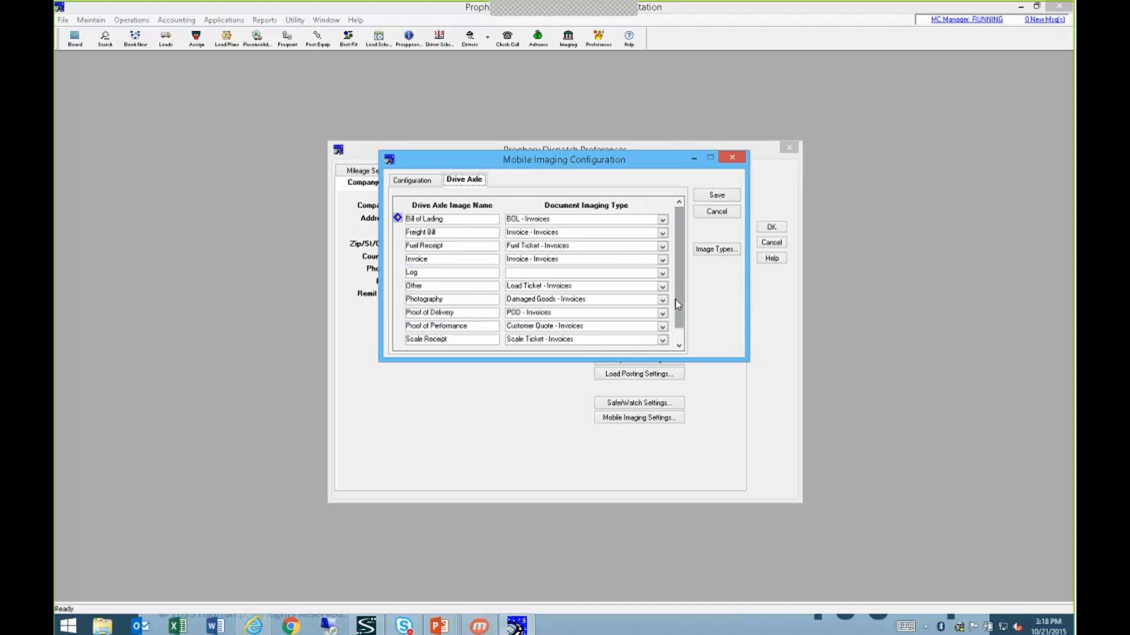
{"action": "mouse_move", "coordinate": [678, 305]}
{"action": "left_mouse_down"}
{"action": "mouse_move", "coordinate": [685, 332]}
{"action": "mouse_move", "coordinate": [684, 303]}
{"action": "left_mouse_up"}
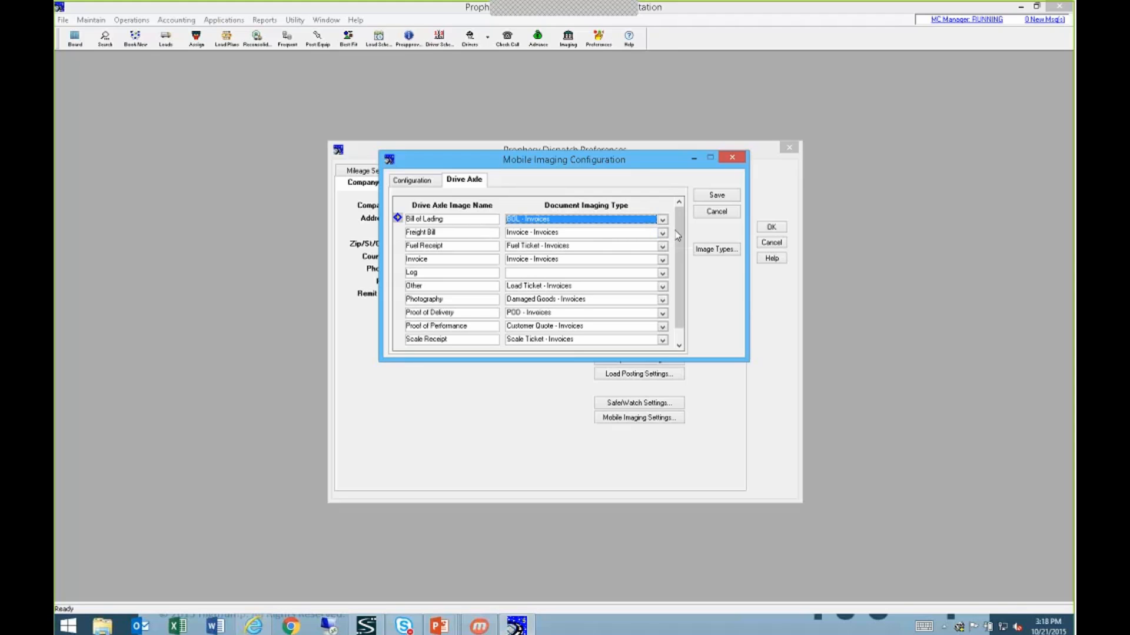
{"action": "left_click_drag", "start_coordinate": [675, 255], "coordinate": [678, 247]}
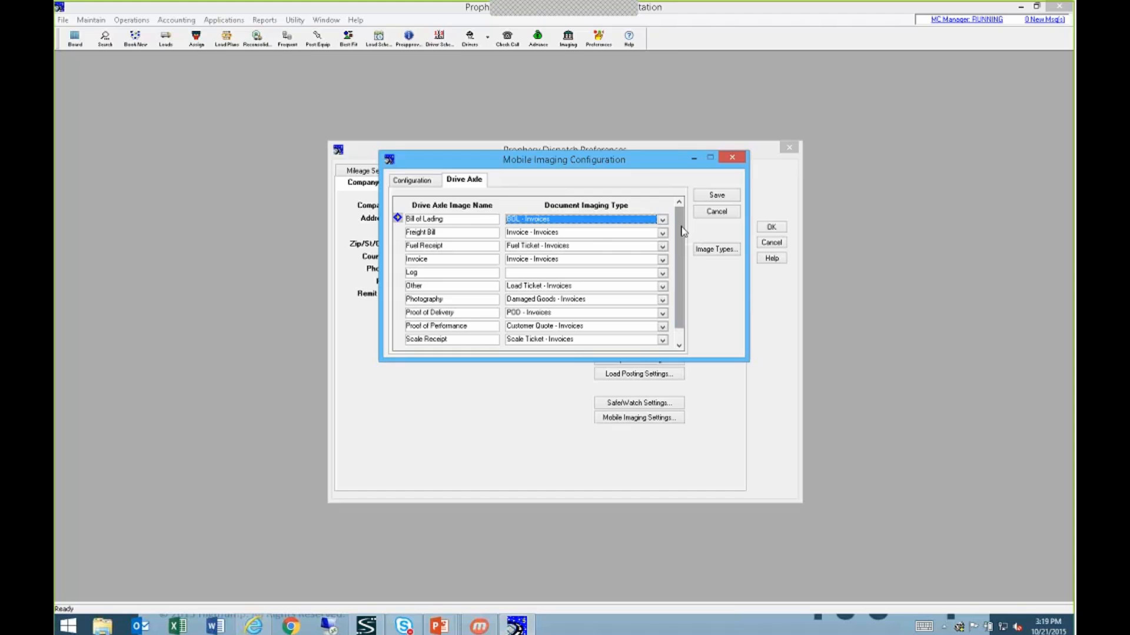
{"action": "left_click", "coordinate": [716, 212]}
{"action": "left_click", "coordinate": [769, 244]}
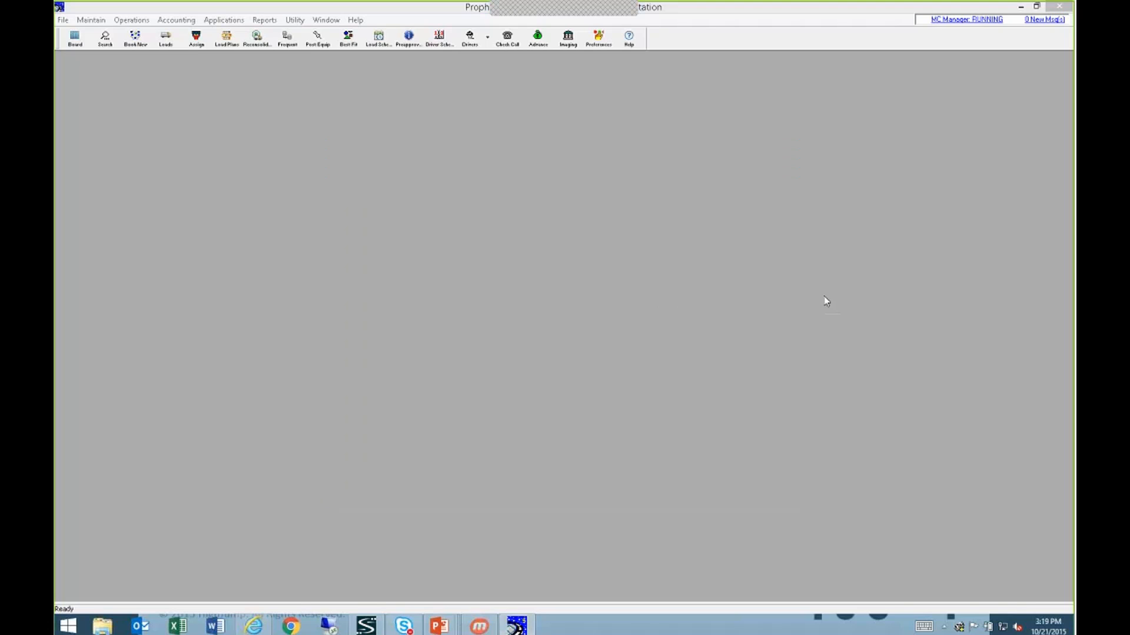
Show the Drive Axle app's document capture screen on the mirrored phone and minimize the phone window.
{"action": "left_click_drag", "start_coordinate": [1074, 156], "coordinate": [535, 117]}
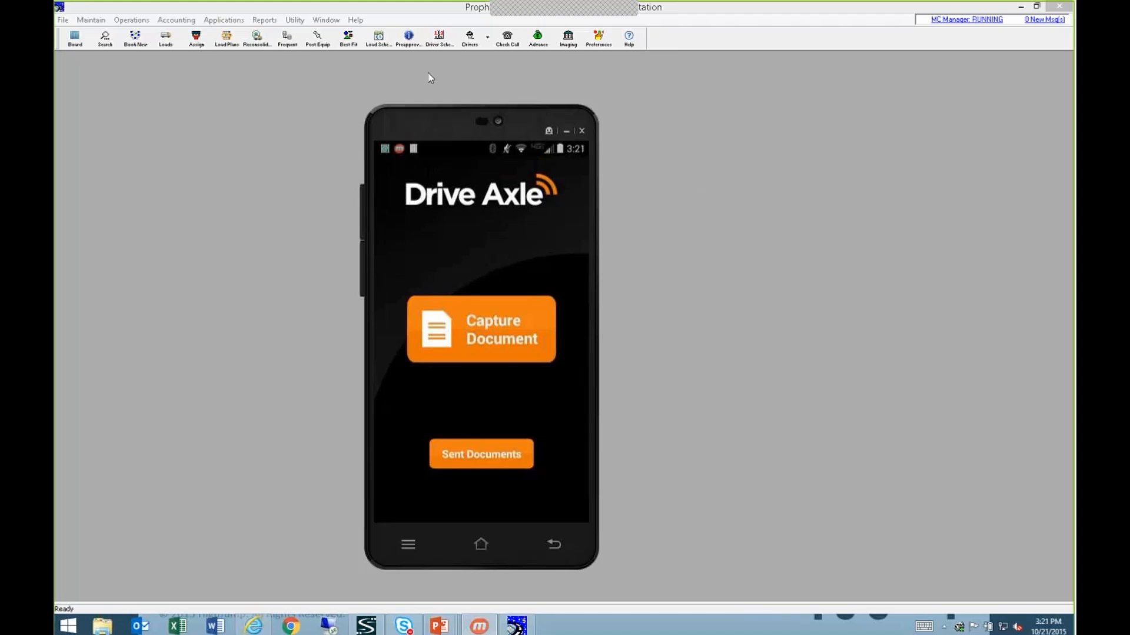
{"action": "left_click", "coordinate": [567, 131]}
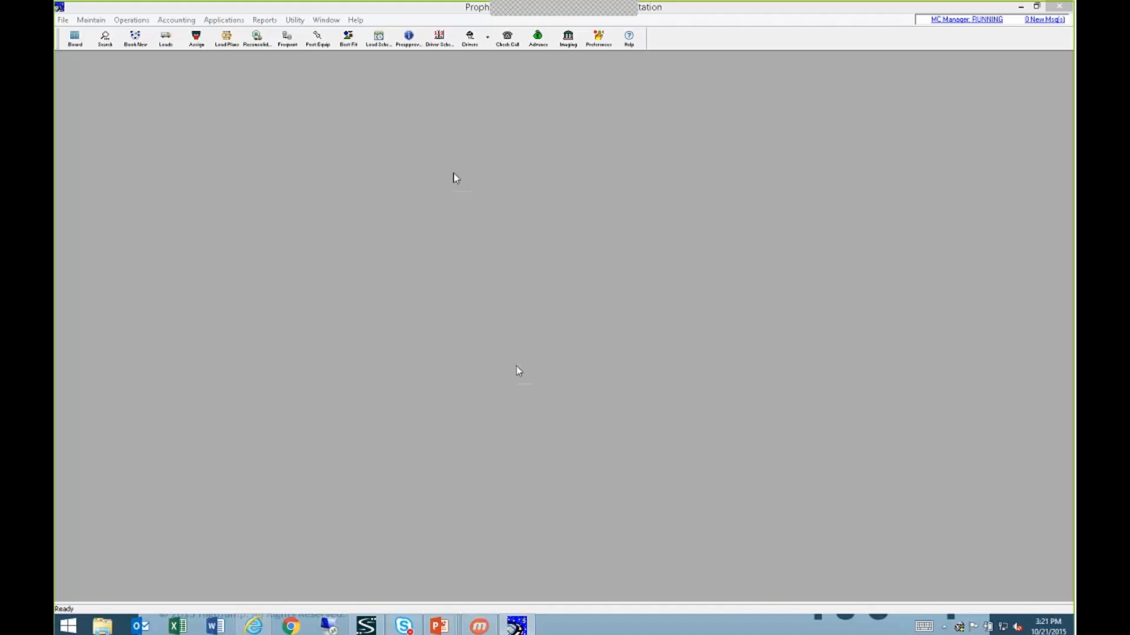
Find invoice 9125 in document imaging and examine the reference details of its Drive Axle BOL image.
{"action": "left_click", "coordinate": [568, 39]}
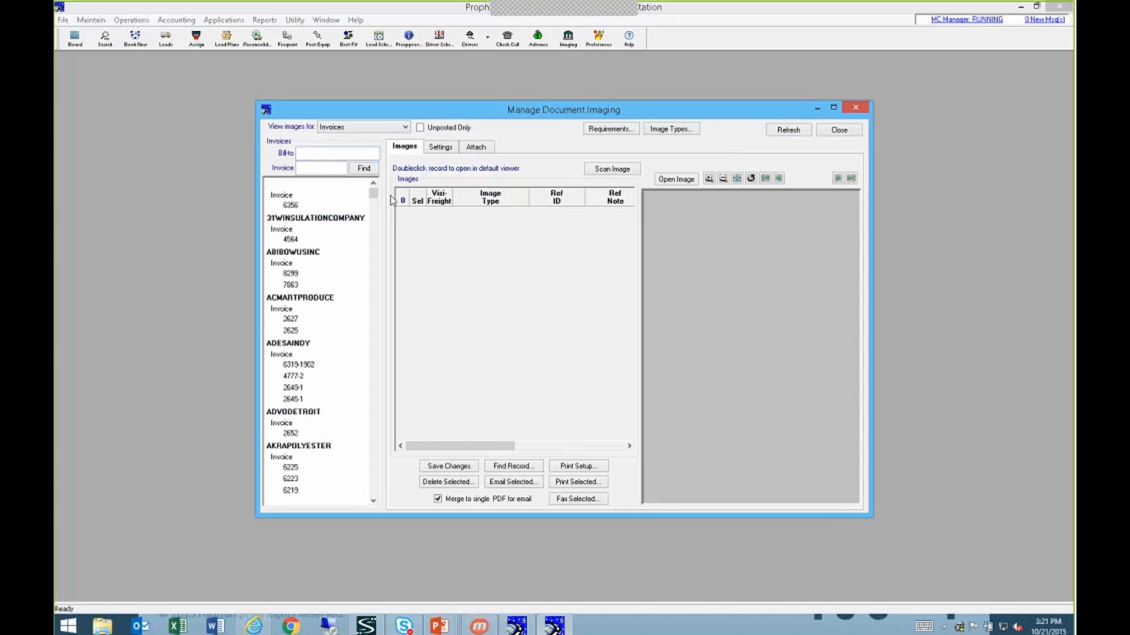
{"action": "left_click", "coordinate": [330, 167]}
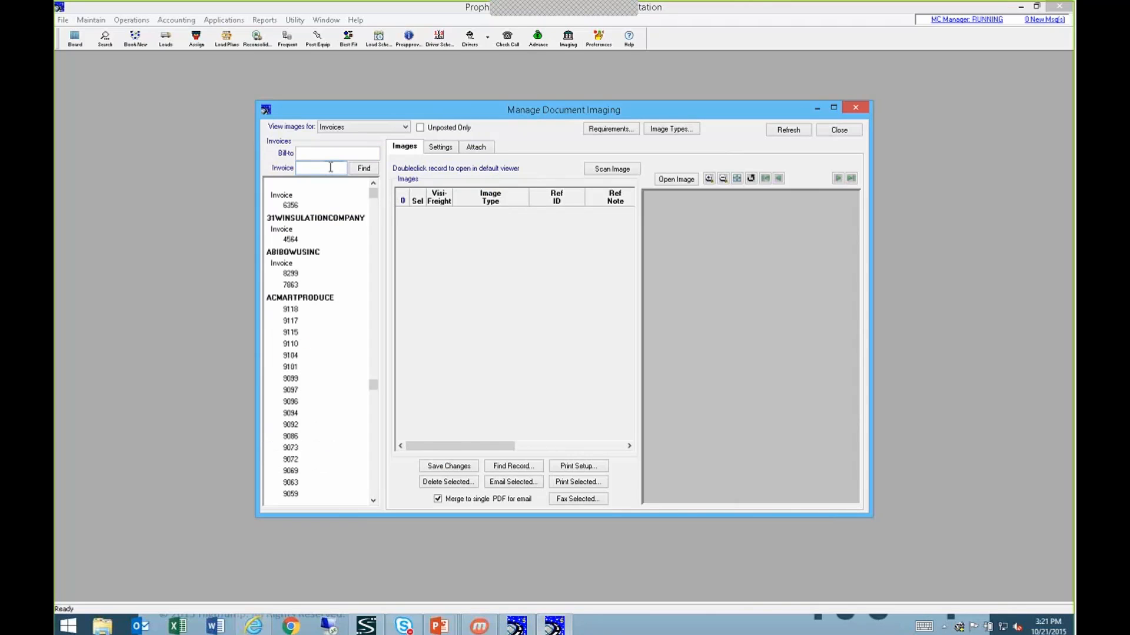
{"action": "type", "text": "9125"}
{"action": "key", "text": "Return"}
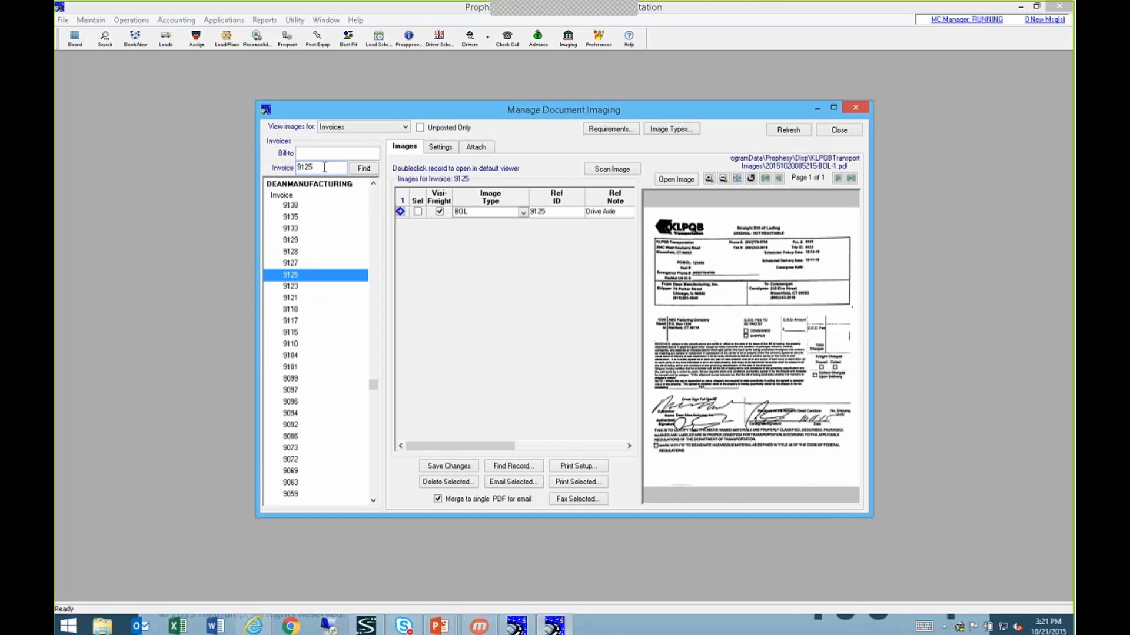
{"action": "left_click_drag", "start_coordinate": [324, 167], "coordinate": [289, 169]}
{"action": "left_click_drag", "start_coordinate": [489, 446], "coordinate": [520, 446]}
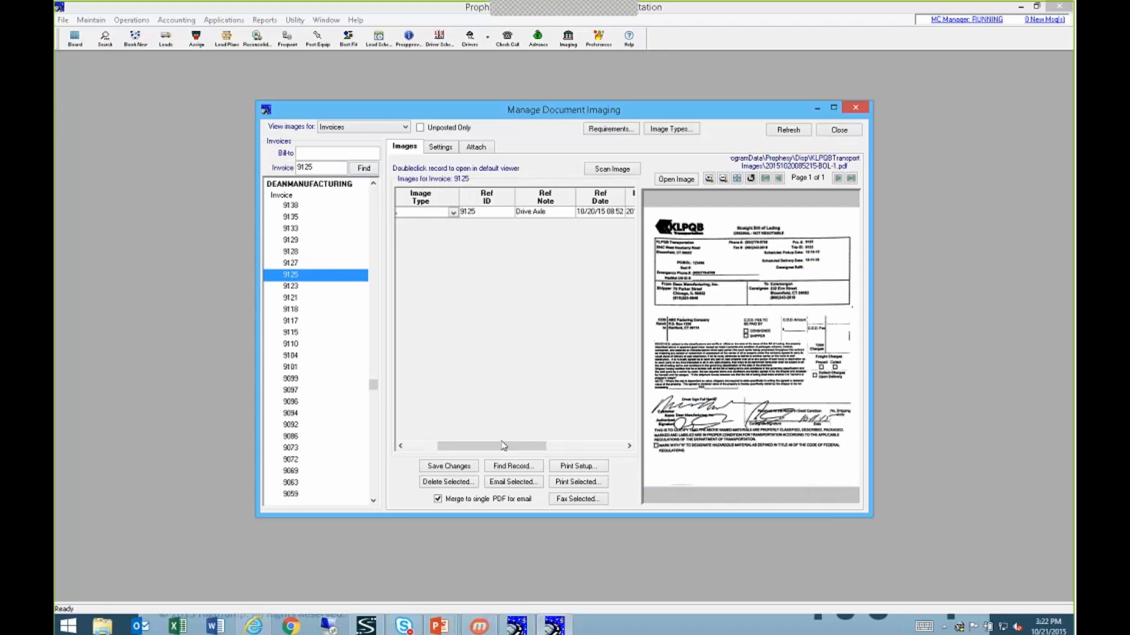
{"action": "mouse_move", "coordinate": [502, 448]}
{"action": "left_mouse_down"}
{"action": "mouse_move", "coordinate": [596, 447]}
{"action": "mouse_move", "coordinate": [488, 447]}
{"action": "left_mouse_up"}
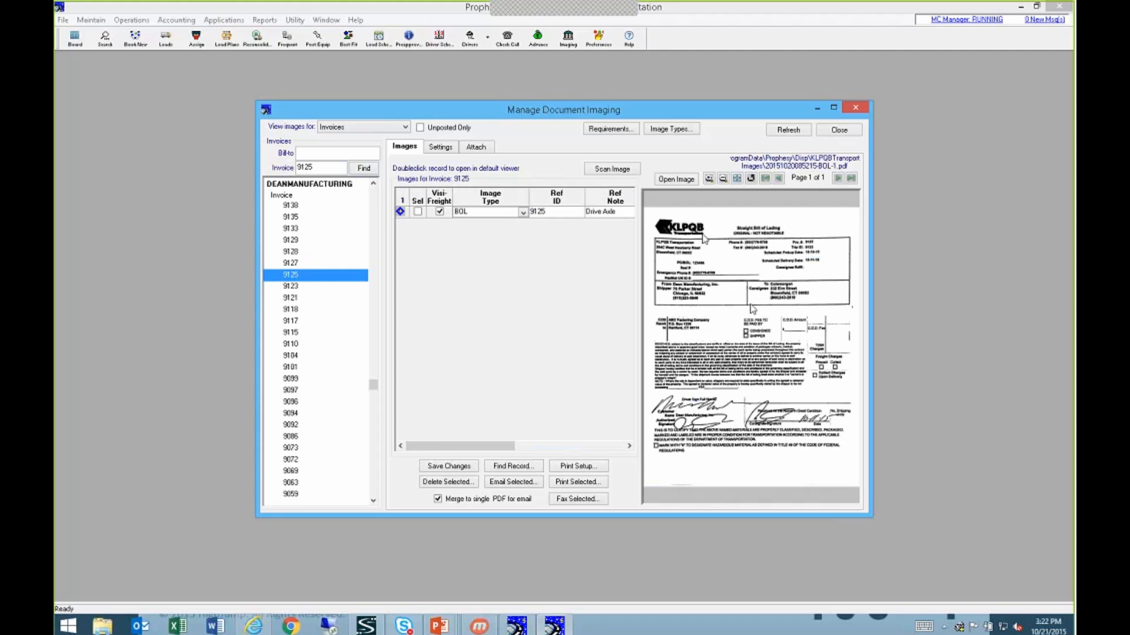
Open the BOL image of invoice 9125 in Adobe Reader, read through the bill of lading, and close it.
{"action": "left_click", "coordinate": [676, 179]}
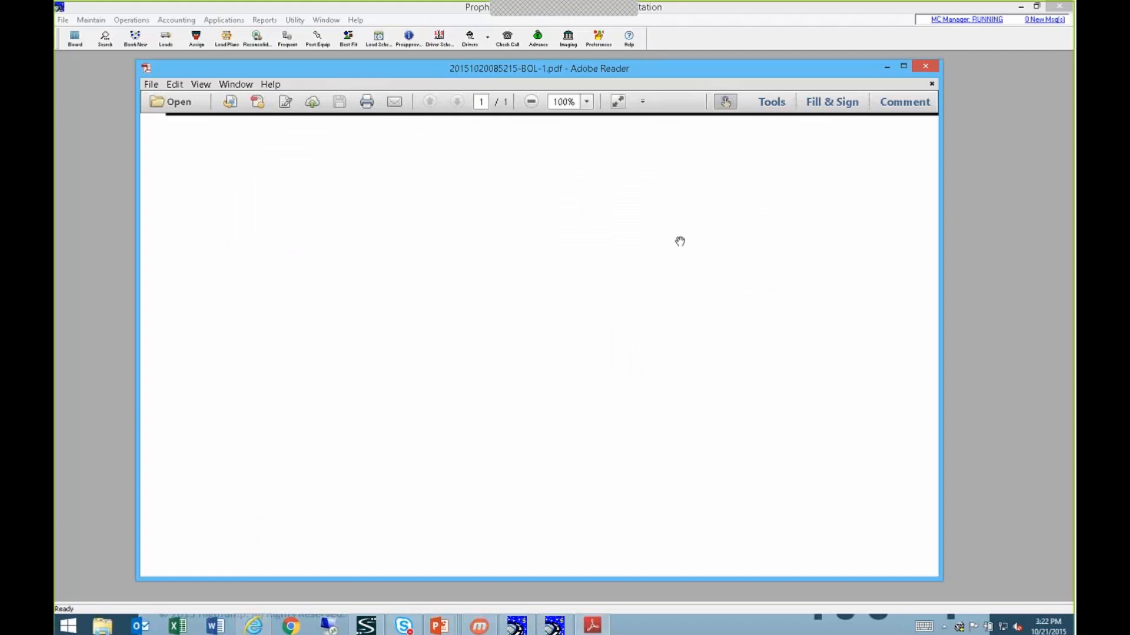
{"action": "scroll", "coordinate": [633, 366], "scroll_direction": "down", "scroll_amount": 5}
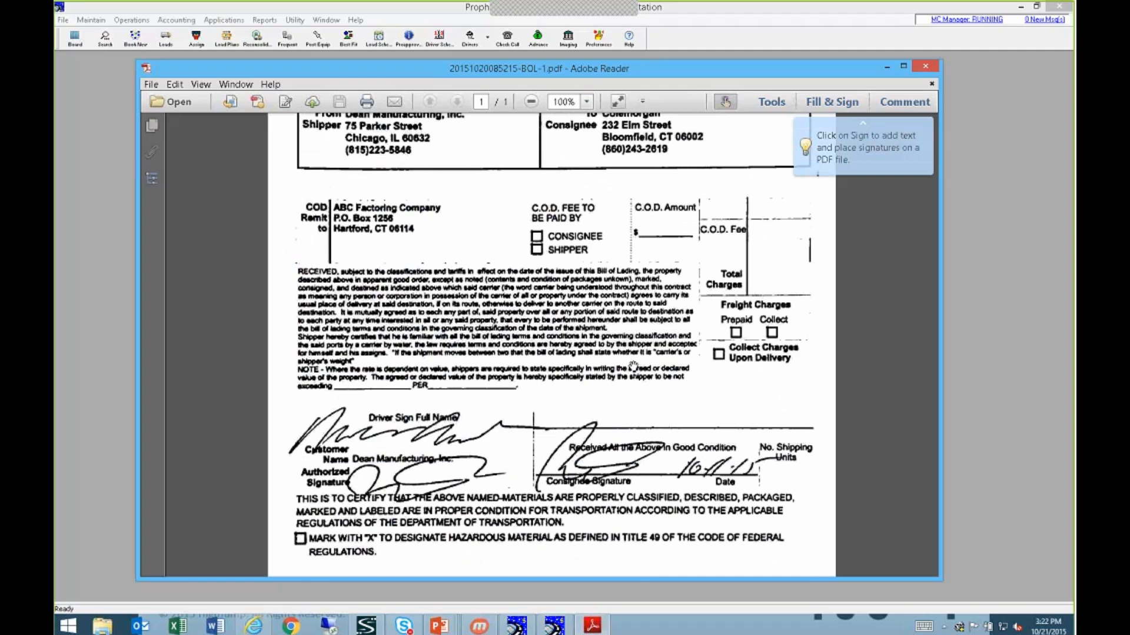
{"action": "scroll", "coordinate": [642, 367], "scroll_direction": "up", "scroll_amount": 6}
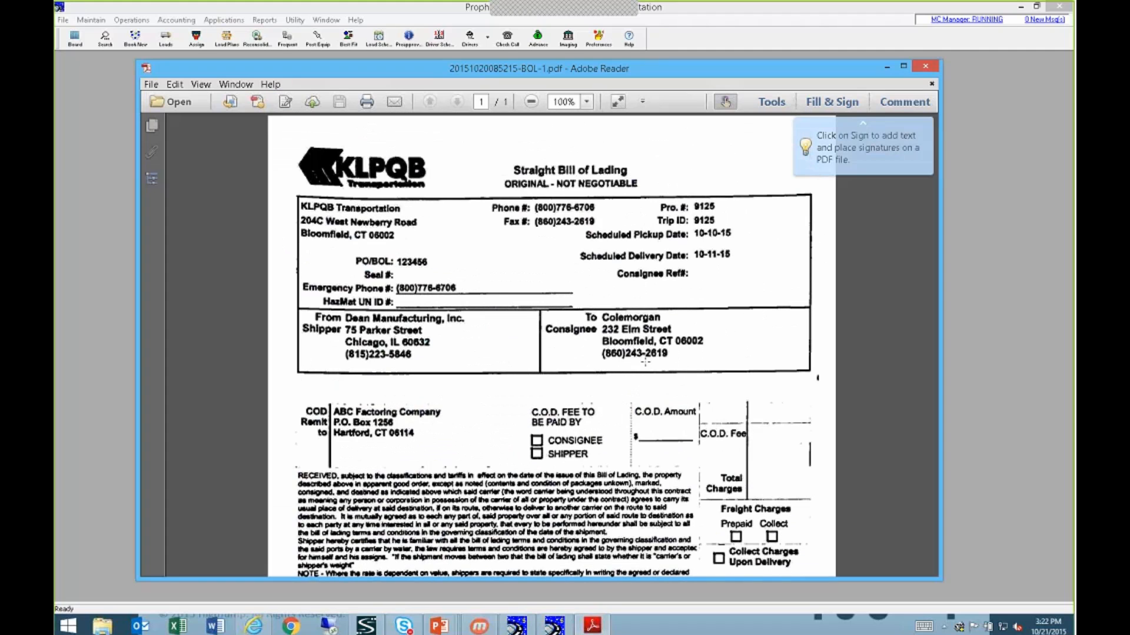
{"action": "left_click", "coordinate": [926, 68]}
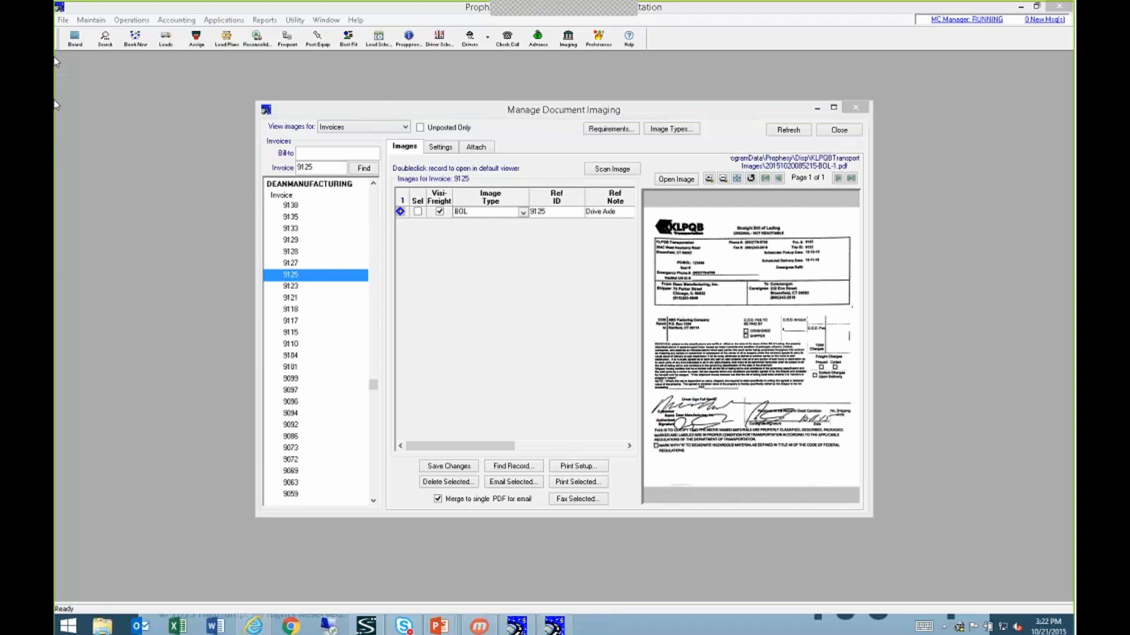
Review the document imaging settings, including the temporary scan location and the choices for scan file format and color depth.
{"action": "left_click", "coordinate": [440, 147]}
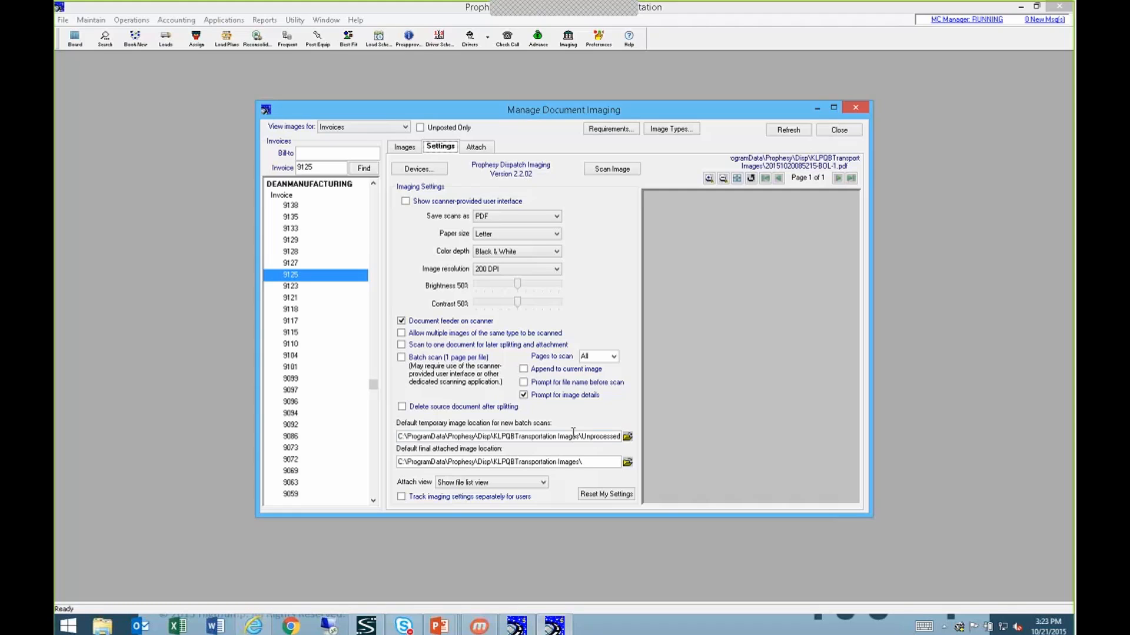
{"action": "left_click", "coordinate": [593, 436]}
{"action": "left_click", "coordinate": [512, 216]}
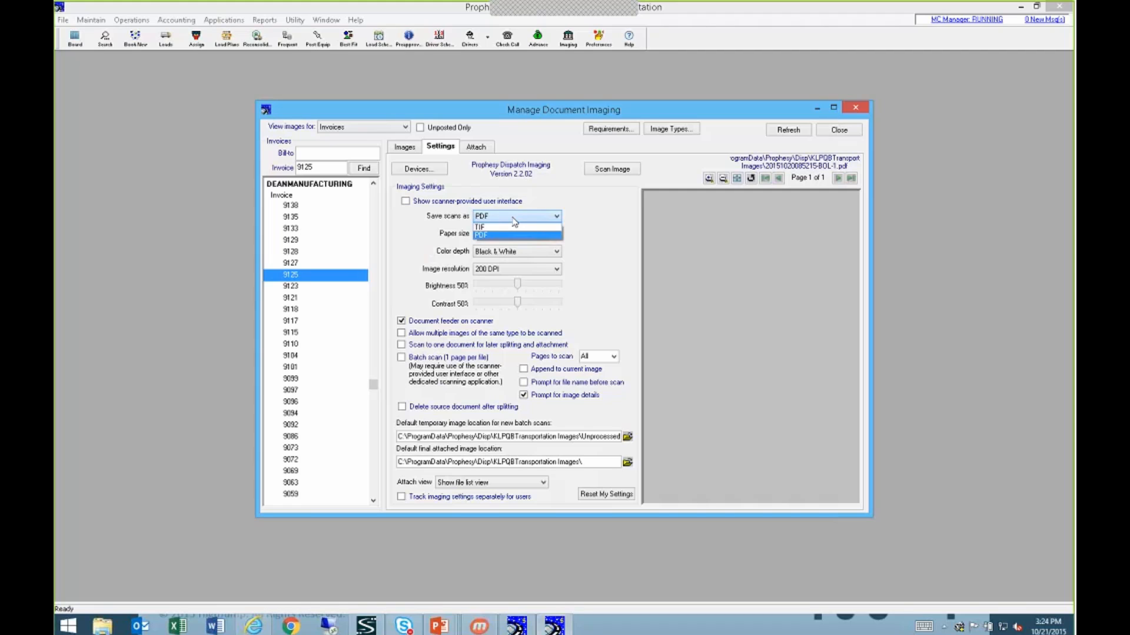
{"action": "left_click", "coordinate": [513, 219]}
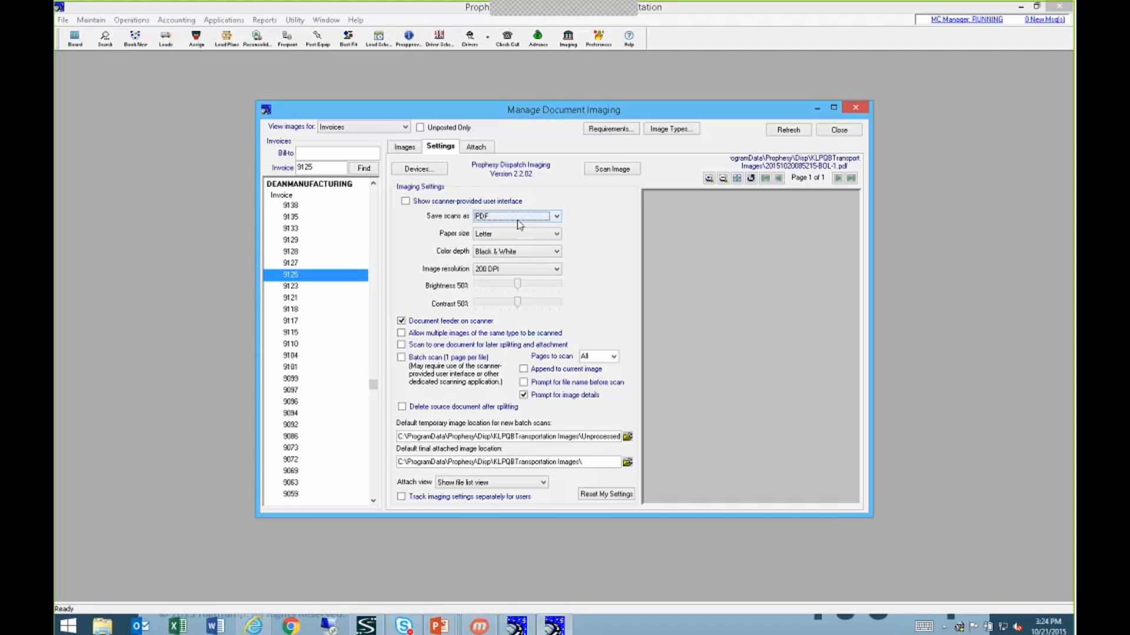
{"action": "left_click", "coordinate": [533, 252]}
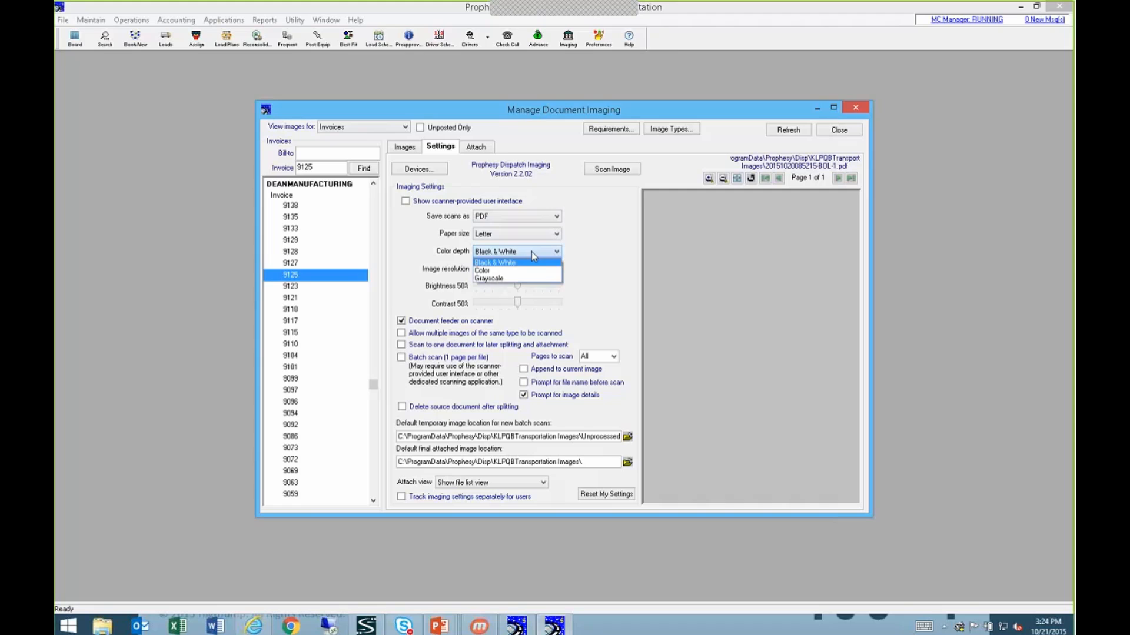
{"action": "left_click", "coordinate": [531, 252]}
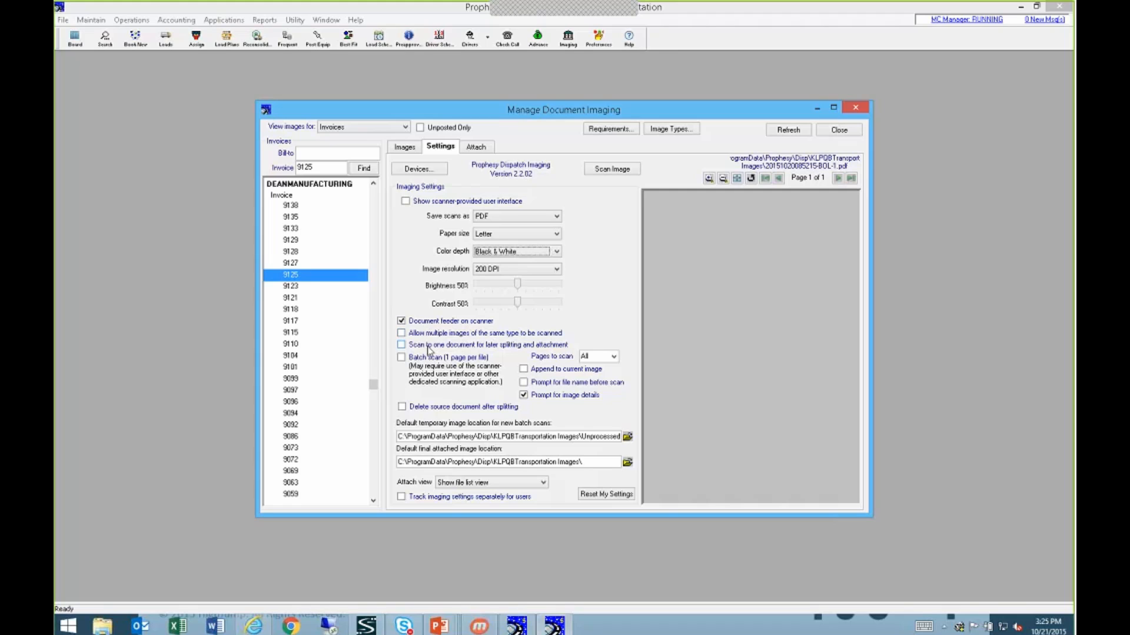
Check the available page counts for the pages-to-scan setting without changing it.
{"action": "left_click", "coordinate": [904, 306]}
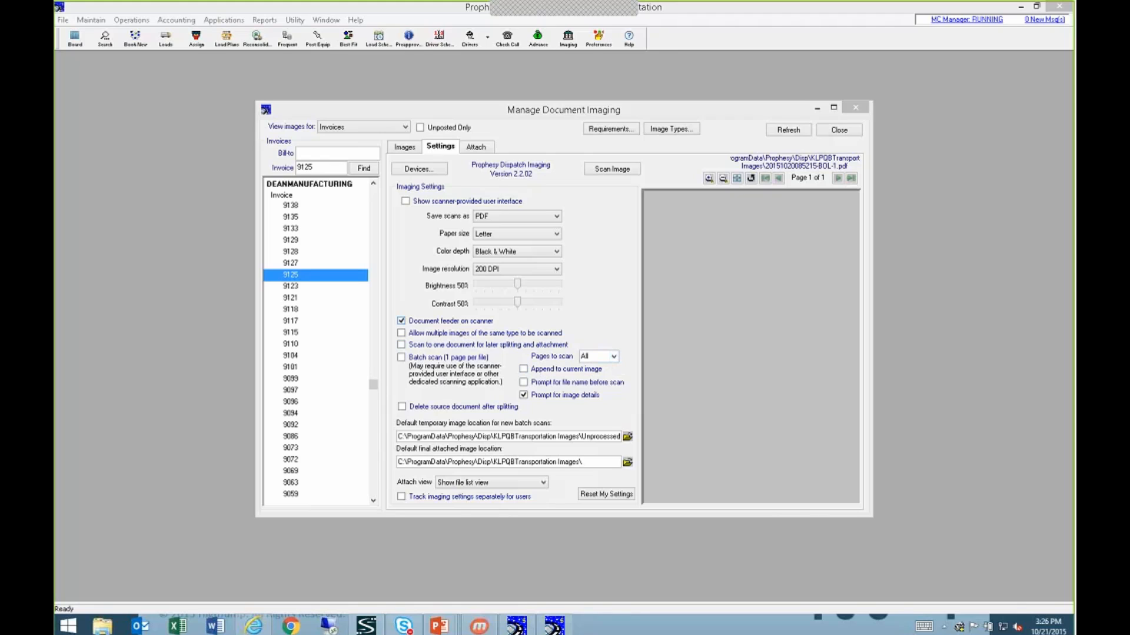
{"action": "left_click", "coordinate": [614, 357]}
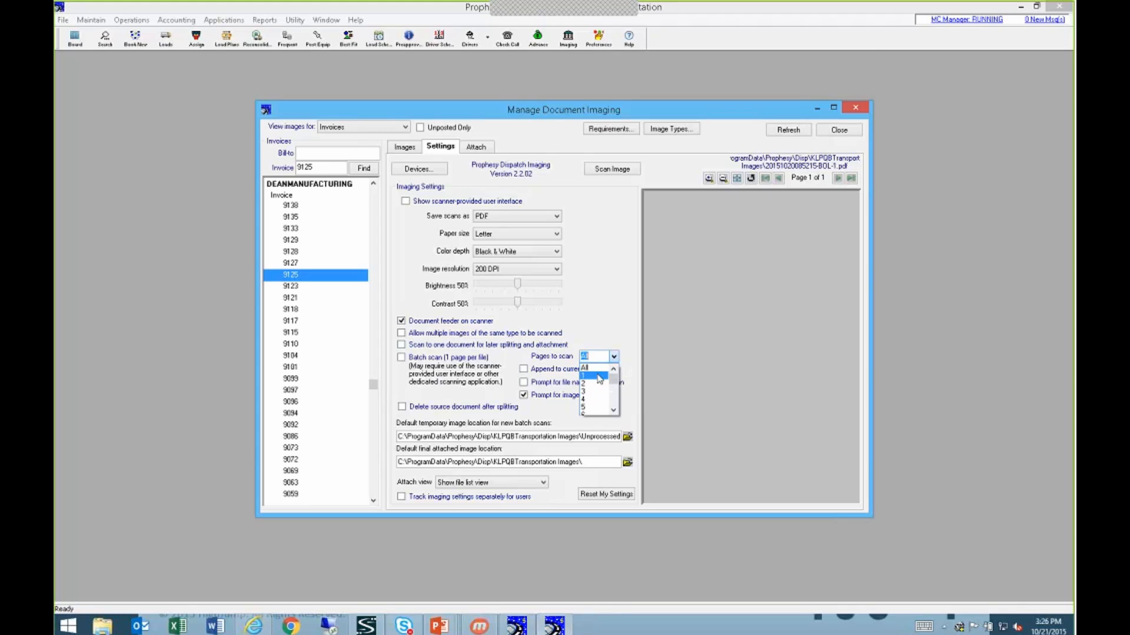
{"action": "left_click", "coordinate": [614, 357]}
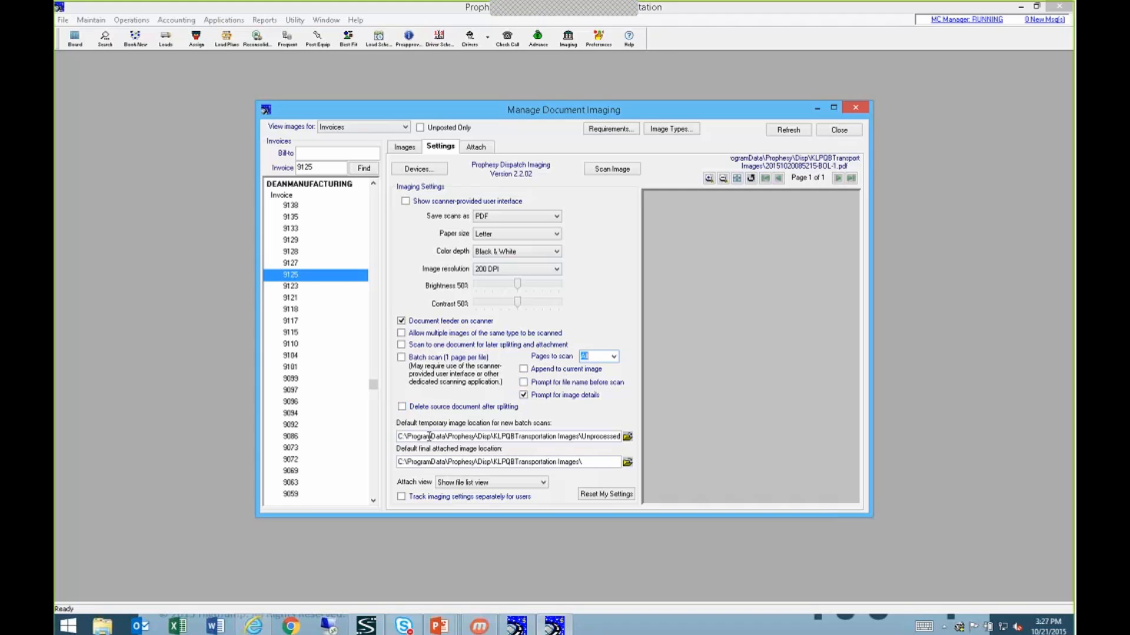
Review the default temporary location for new batch scans and the default final location for attached images.
{"action": "left_click", "coordinate": [427, 437]}
{"action": "left_click_drag", "start_coordinate": [427, 437], "coordinate": [607, 437]}
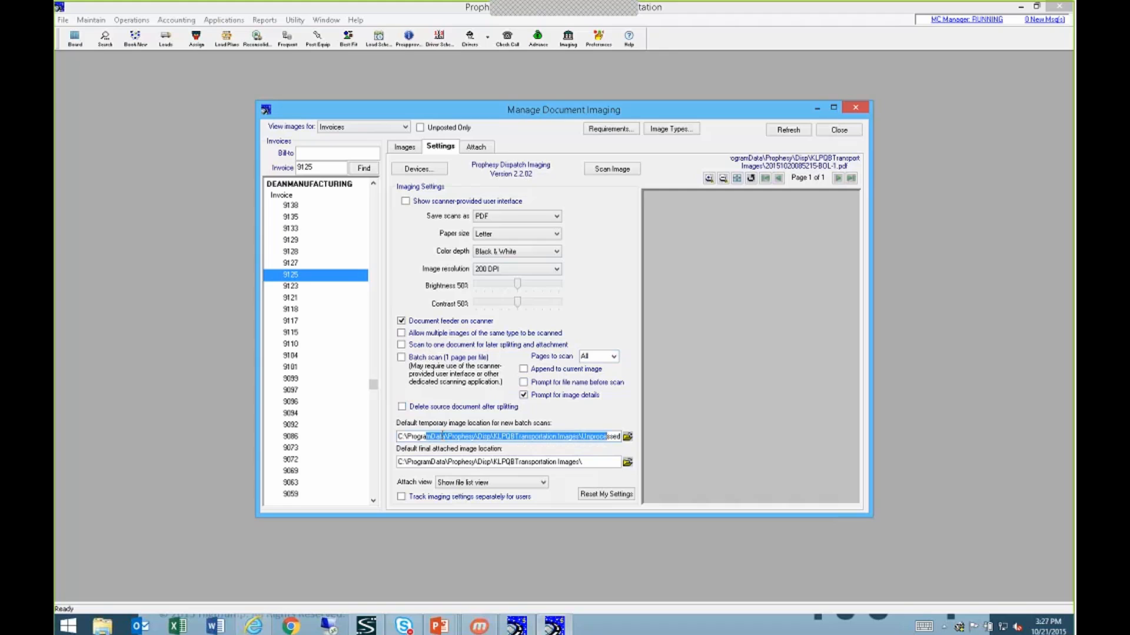
{"action": "left_click", "coordinate": [463, 463]}
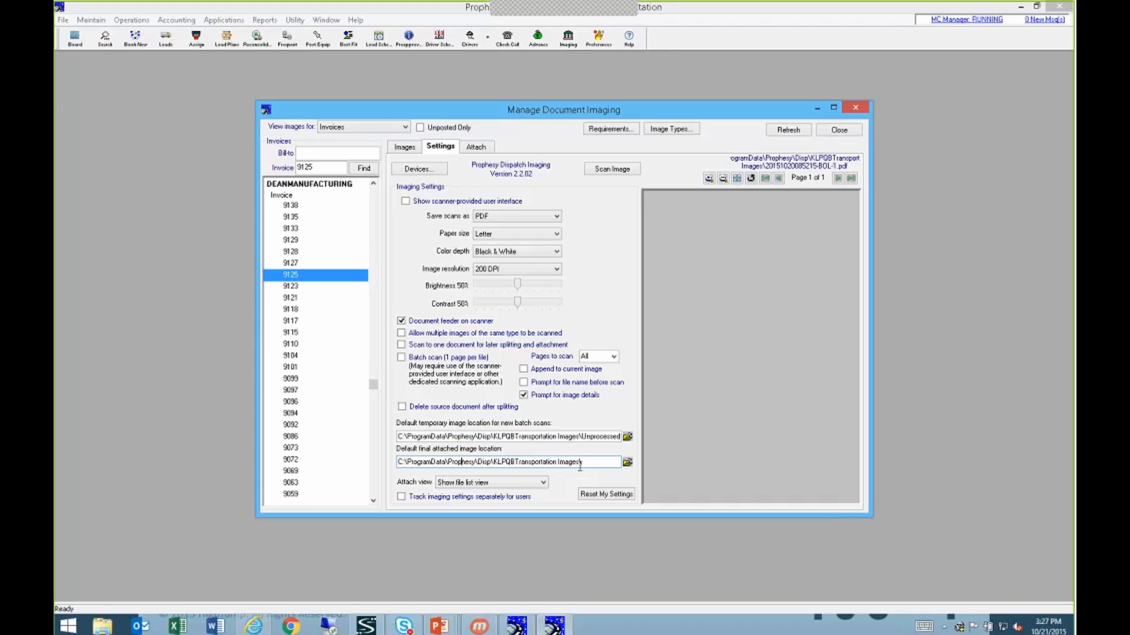
{"action": "left_click_drag", "start_coordinate": [581, 462], "coordinate": [398, 464]}
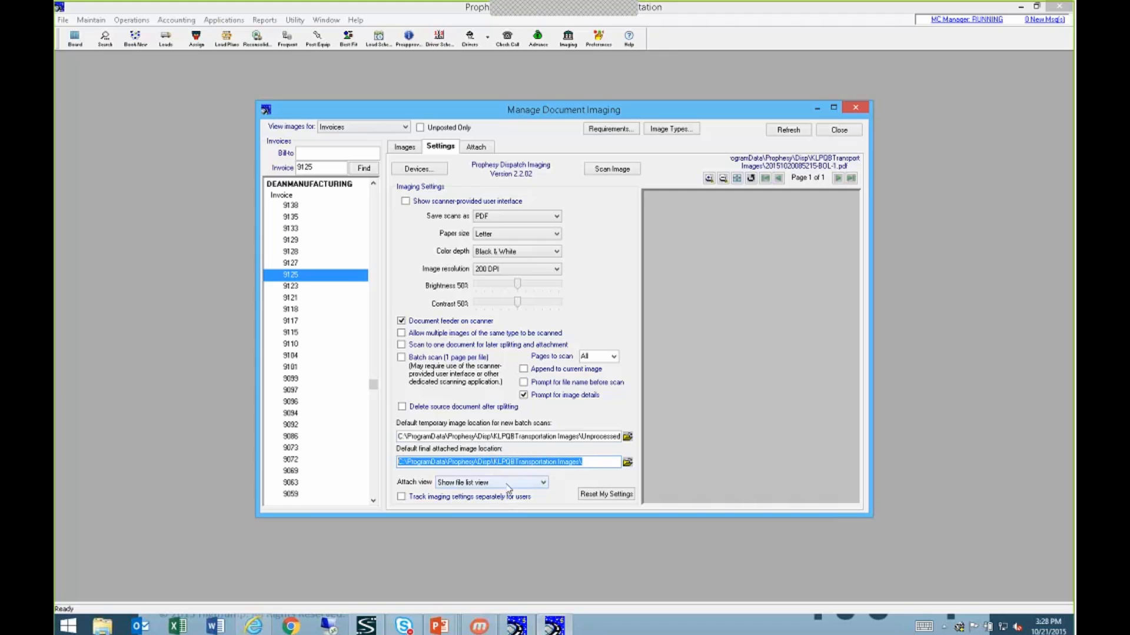
Keep the attach view on Show file list view and preview the unprocessed PDF scans in the attachment list.
{"action": "left_click", "coordinate": [477, 484]}
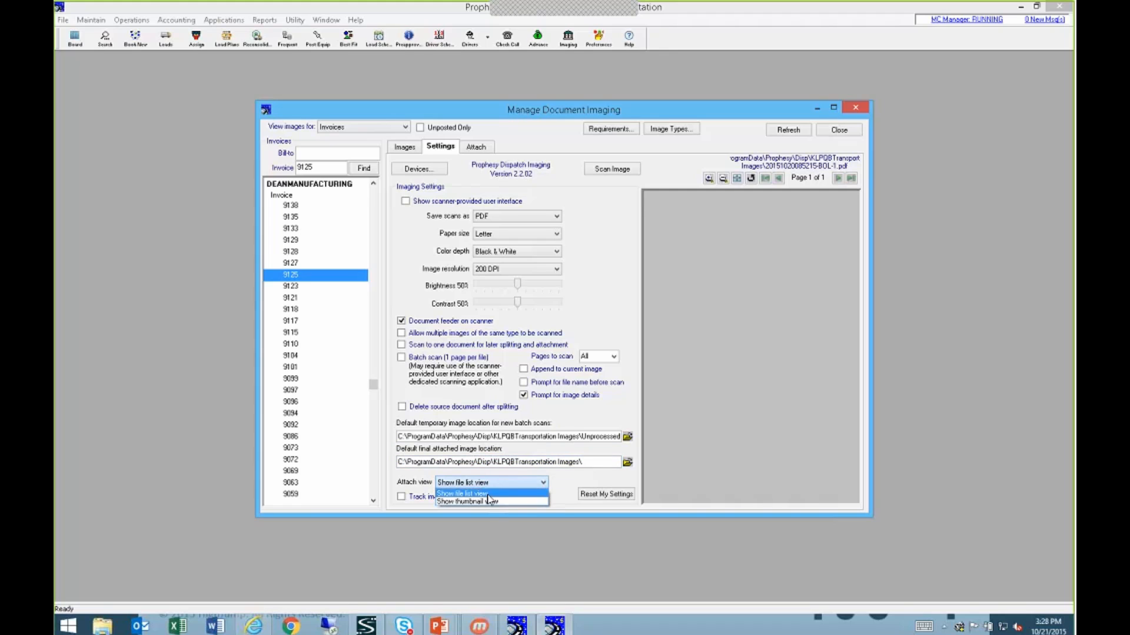
{"action": "left_click", "coordinate": [488, 495]}
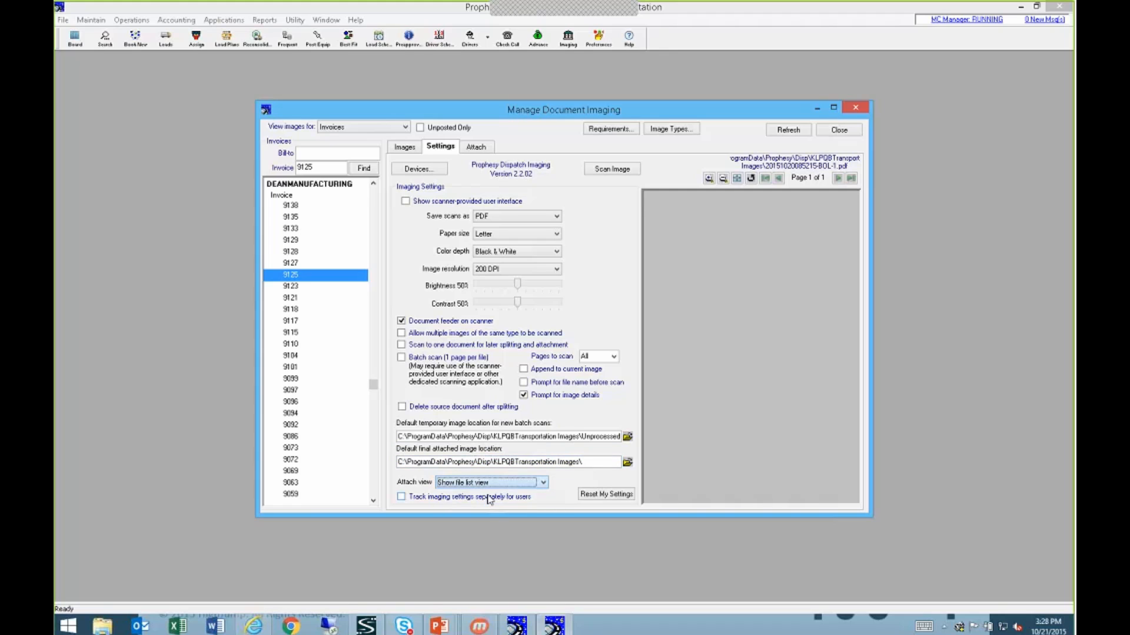
{"action": "left_click", "coordinate": [476, 147]}
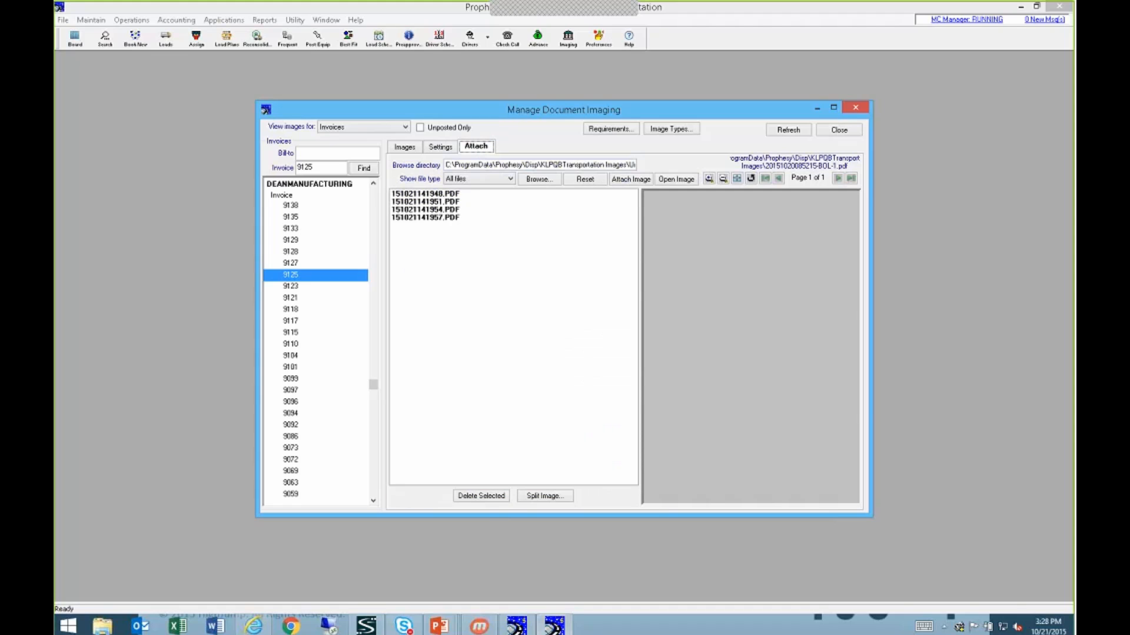
{"action": "left_click", "coordinate": [446, 194]}
{"action": "left_click", "coordinate": [445, 202]}
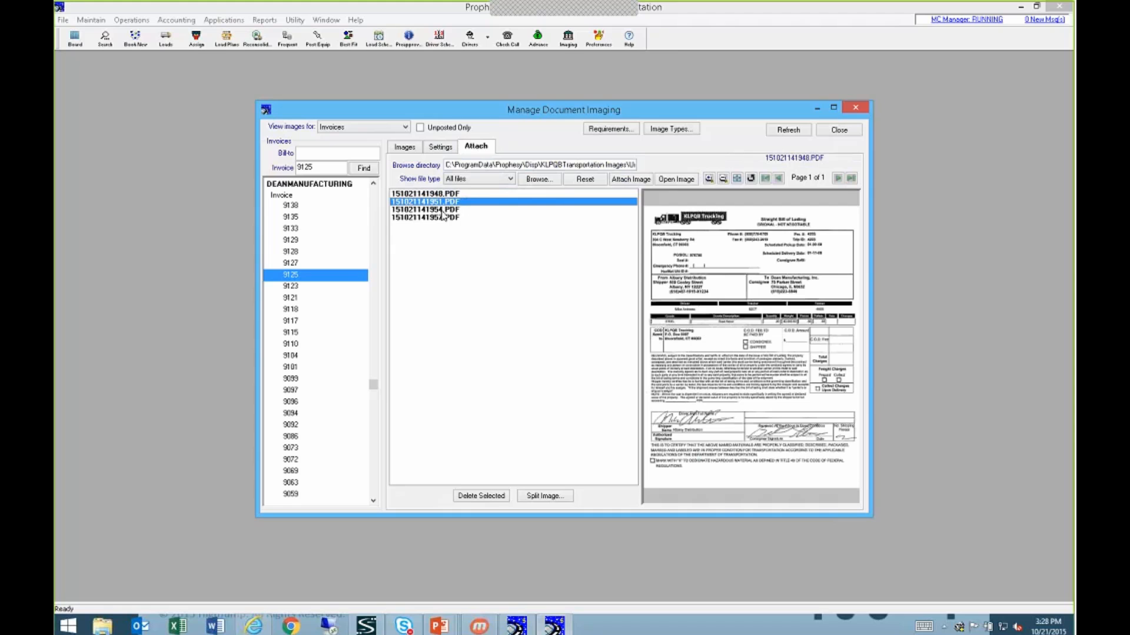
{"action": "left_click", "coordinate": [443, 209]}
{"action": "left_click", "coordinate": [445, 218]}
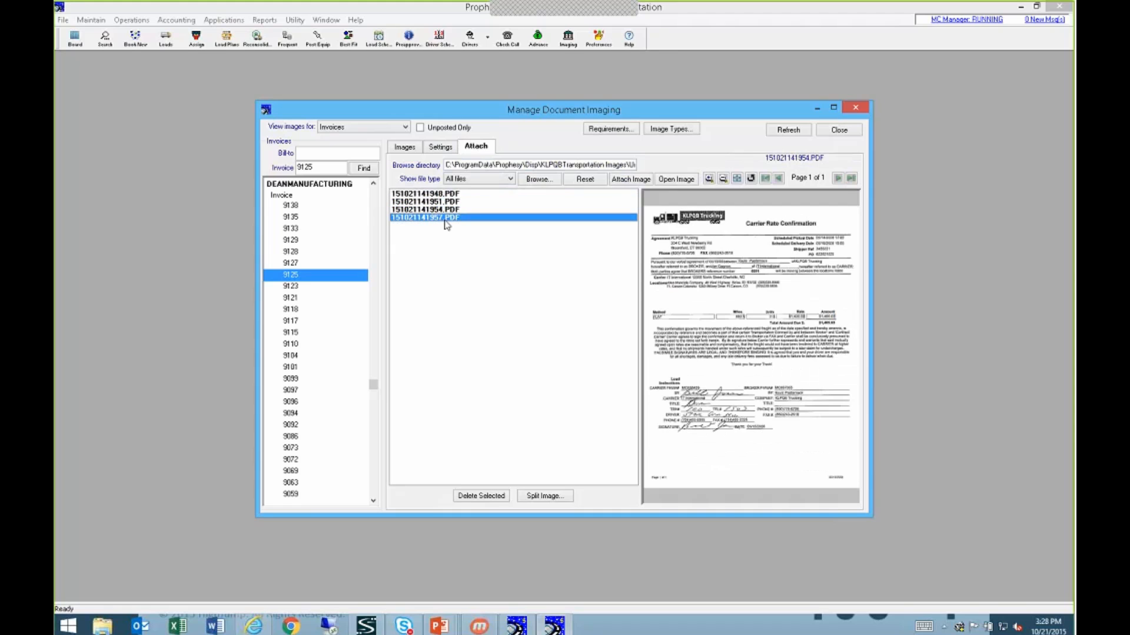
Set the attach view to Show thumbnail view and preview the unprocessed scans as thumbnails.
{"action": "left_click", "coordinate": [440, 148]}
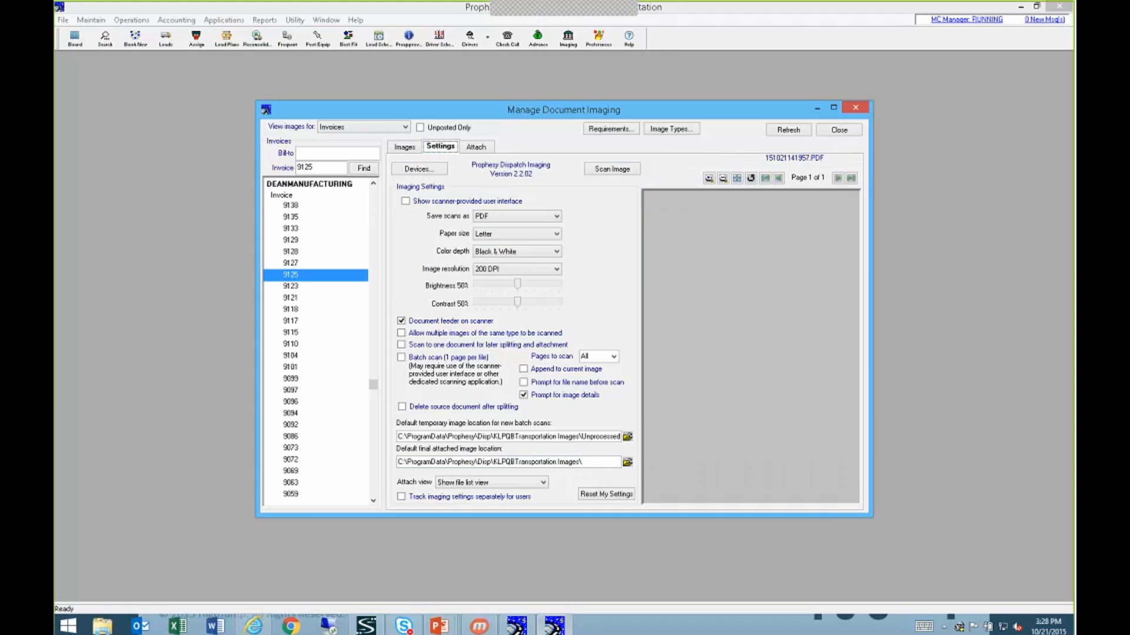
{"action": "left_click", "coordinate": [490, 483]}
{"action": "left_click", "coordinate": [491, 502]}
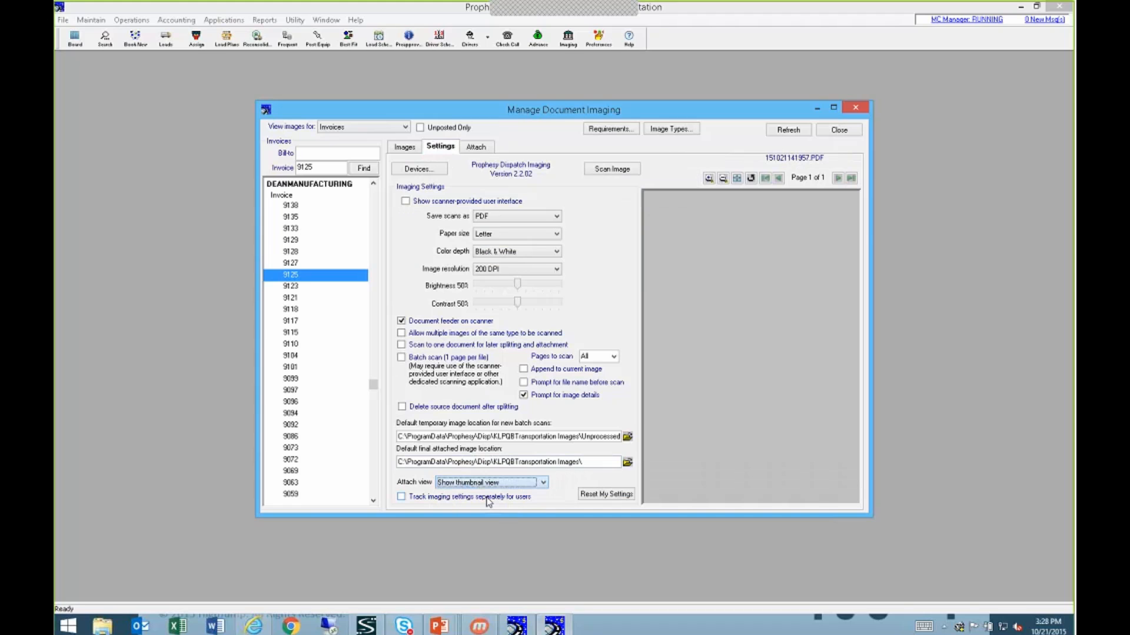
{"action": "left_click", "coordinate": [476, 146]}
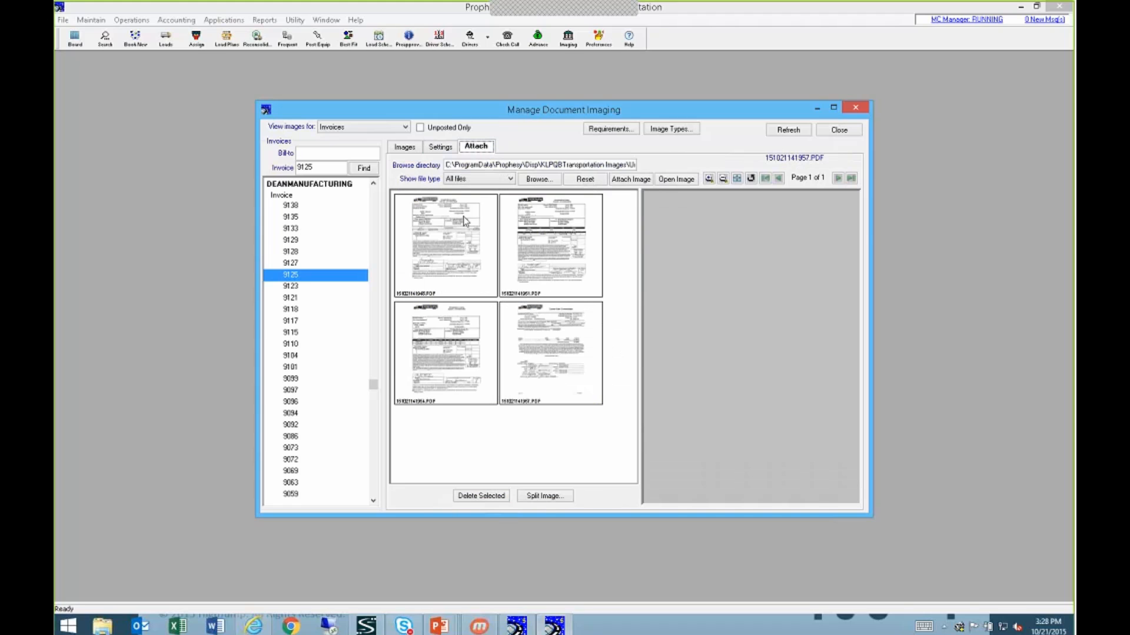
{"action": "left_click", "coordinate": [458, 252]}
{"action": "left_click", "coordinate": [550, 247]}
{"action": "left_click", "coordinate": [542, 362]}
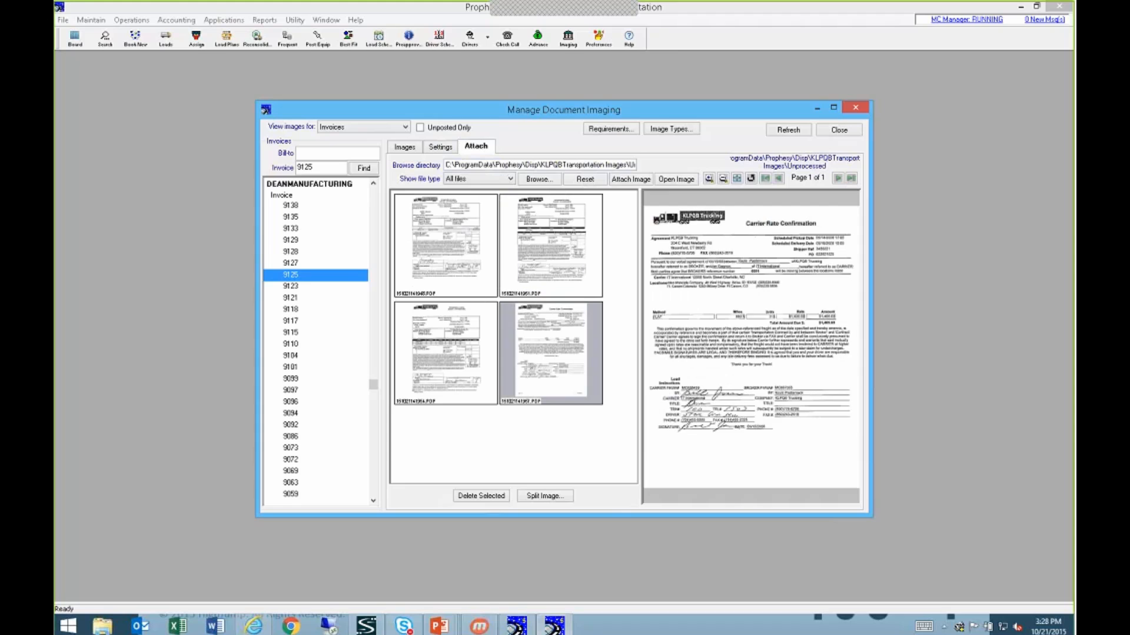
{"action": "left_click", "coordinate": [467, 318]}
Switch the attach view setting back to Show file list view.
{"action": "left_click", "coordinate": [440, 147]}
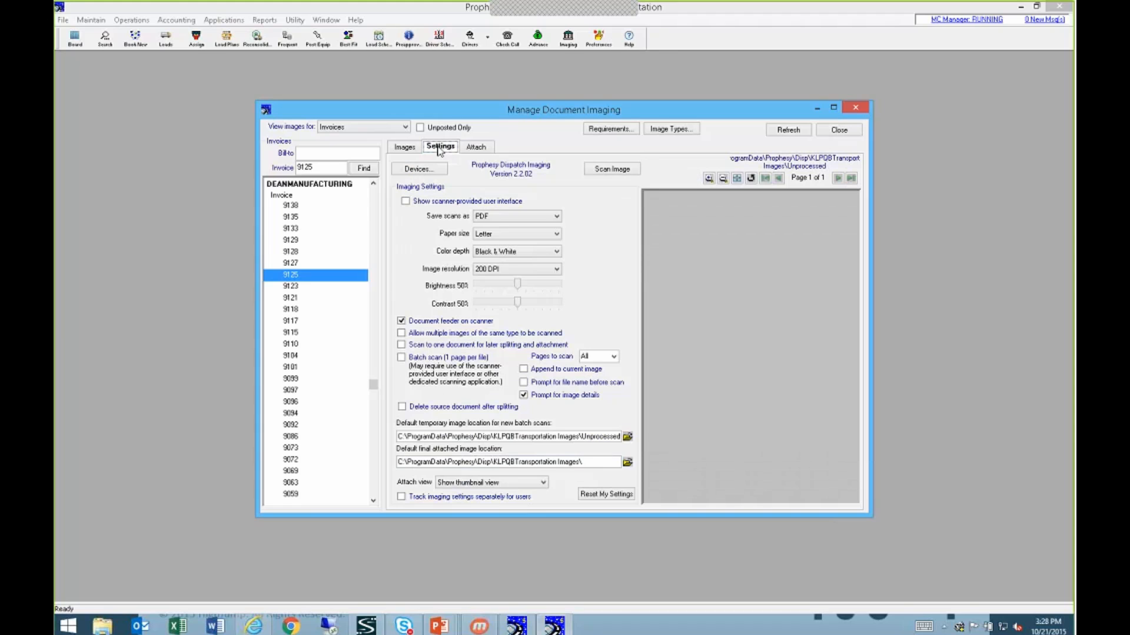
{"action": "left_click", "coordinate": [511, 482]}
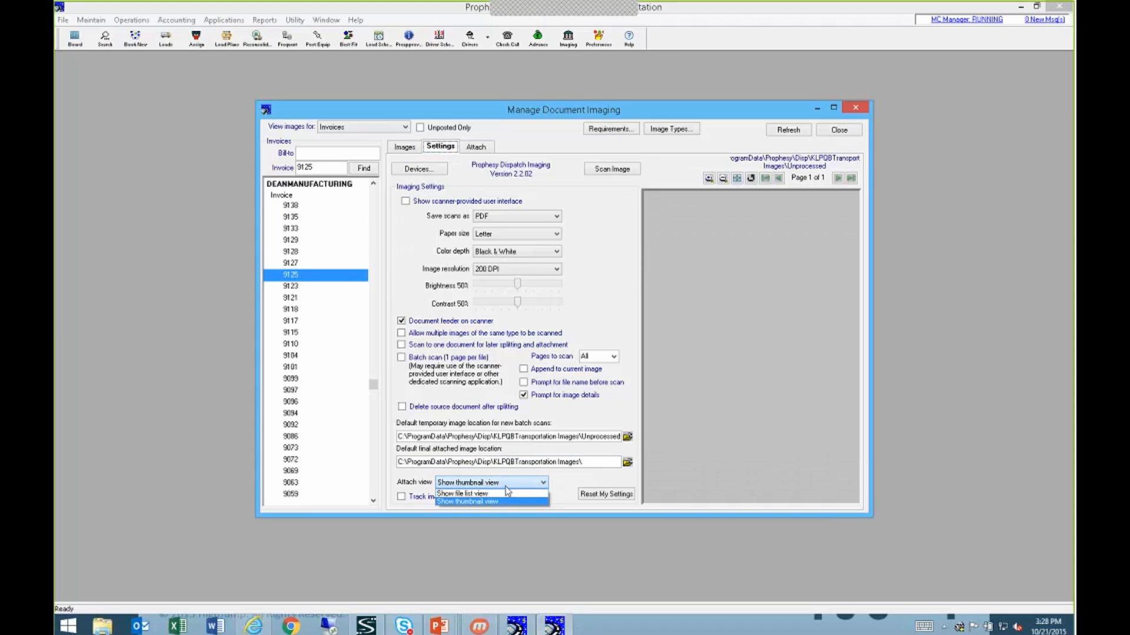
{"action": "left_click", "coordinate": [510, 498]}
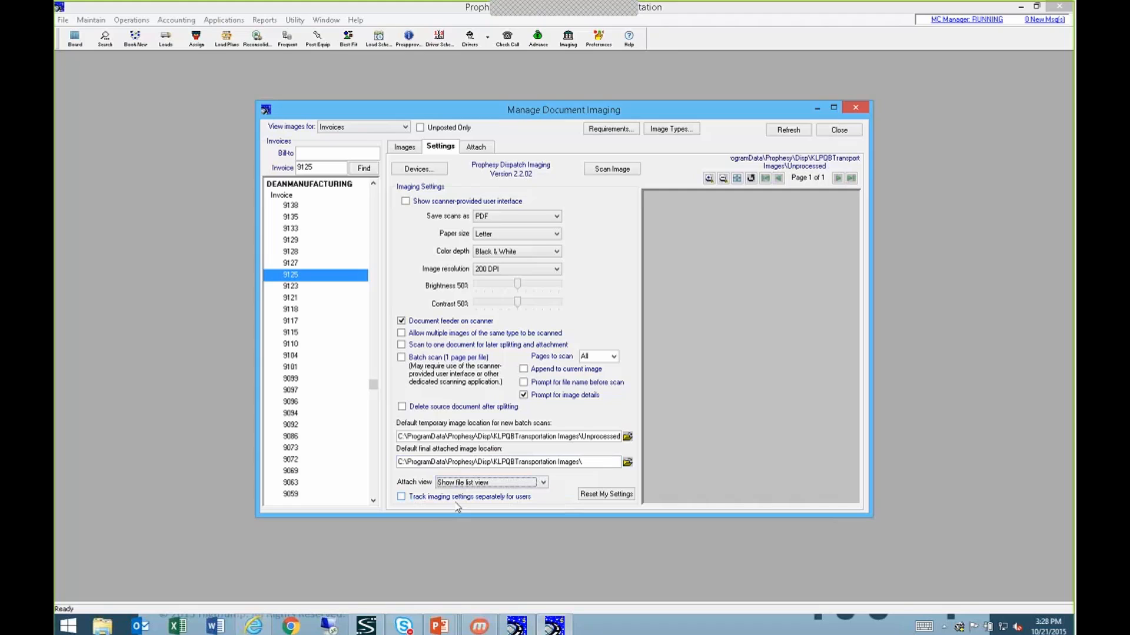
{"action": "left_click", "coordinate": [1040, 289]}
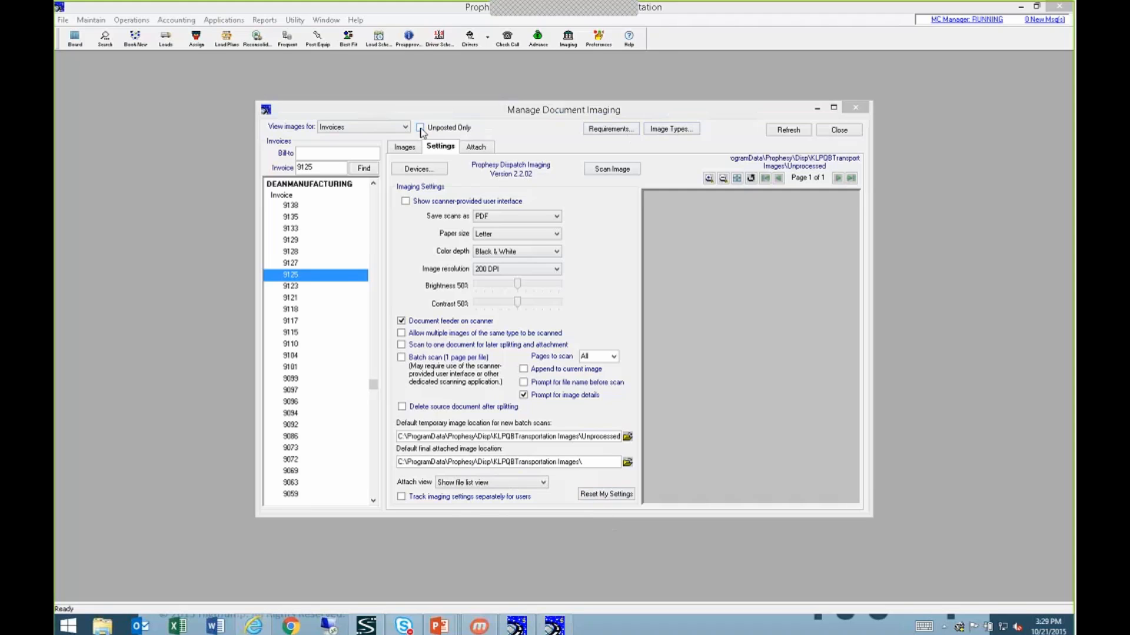
View the record lists for drivers, tractors and customers alongside the attachable files, and return to the invoices list.
{"action": "left_click", "coordinate": [475, 148]}
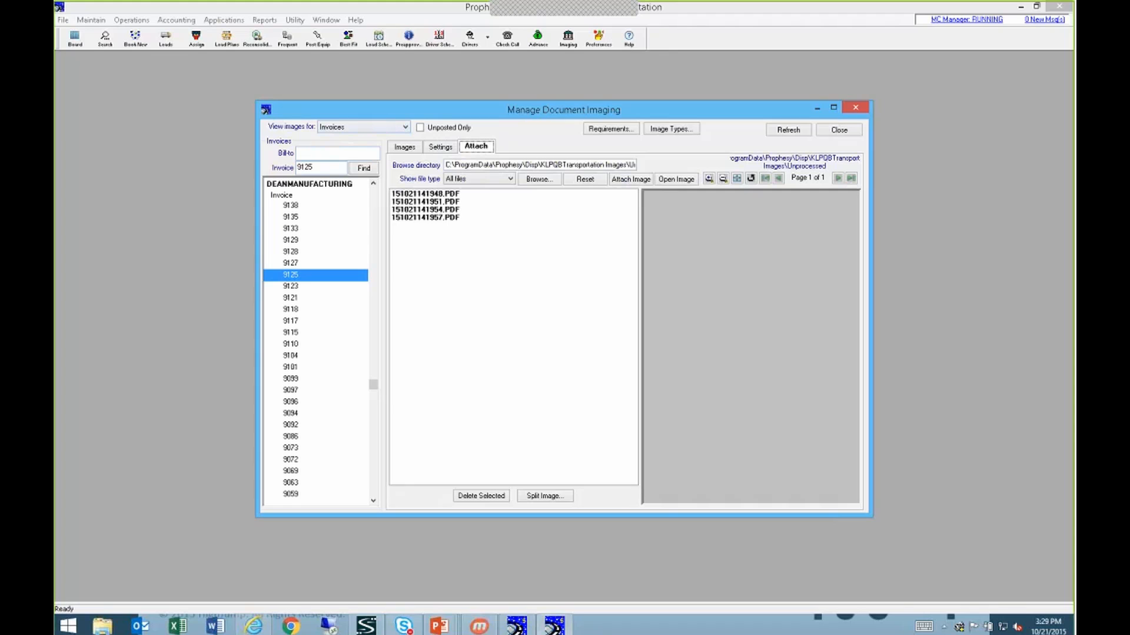
{"action": "left_click", "coordinate": [404, 128]}
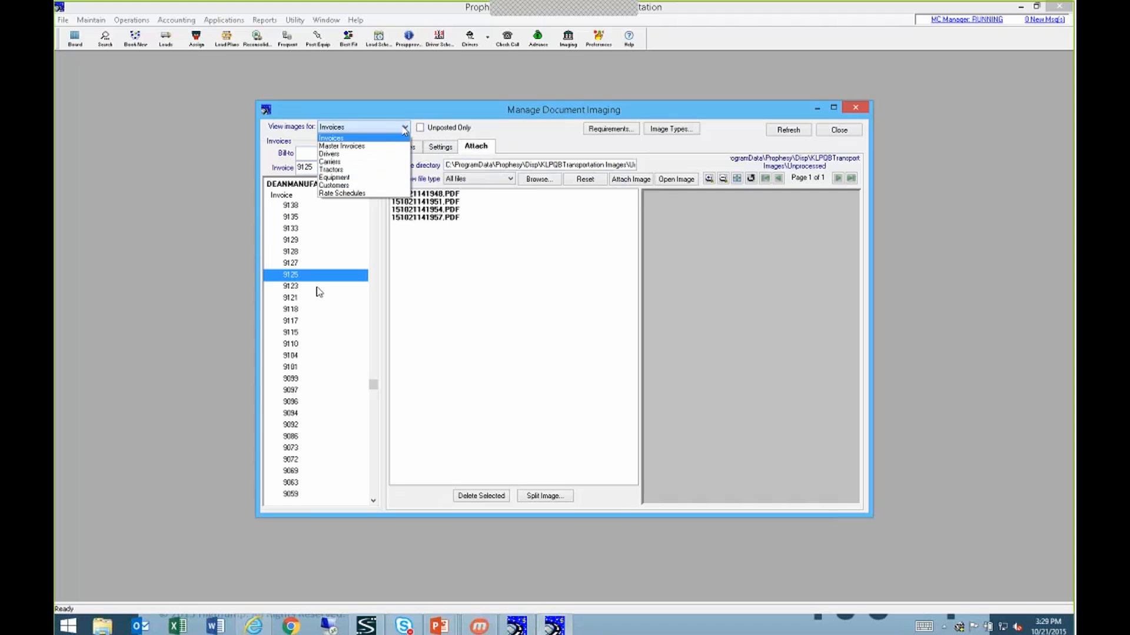
{"action": "left_click", "coordinate": [354, 155]}
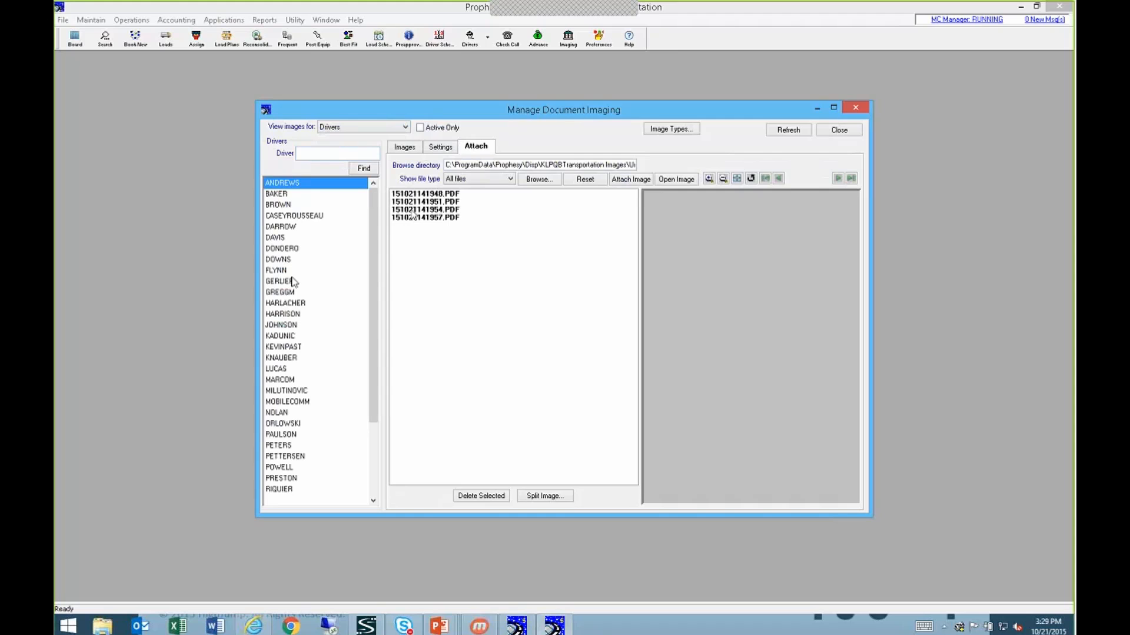
{"action": "left_click", "coordinate": [404, 127]}
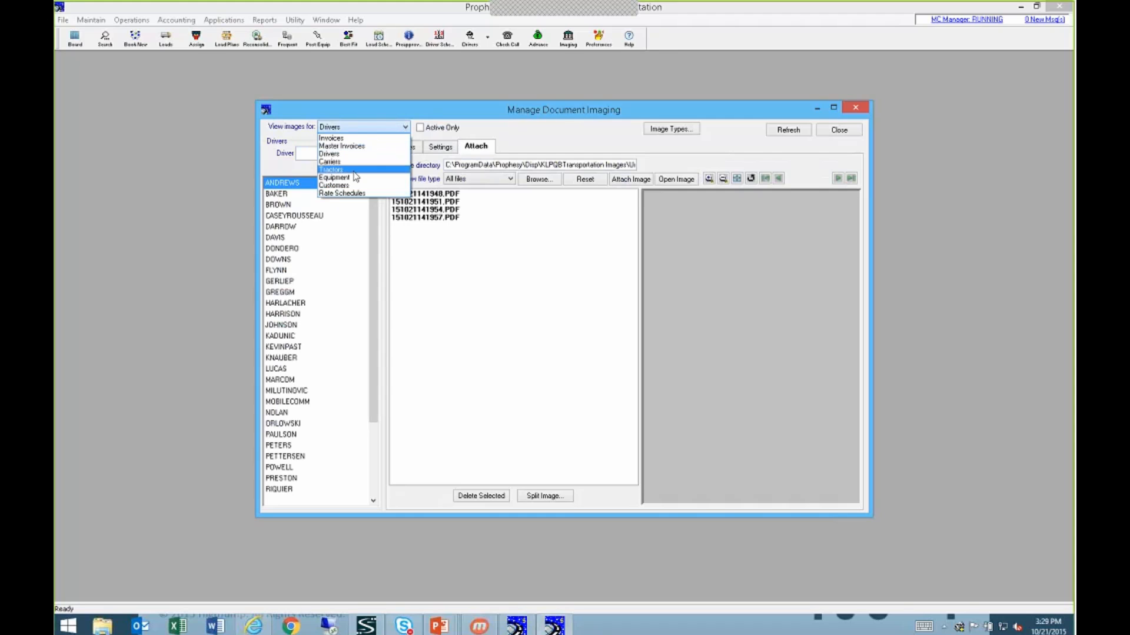
{"action": "left_click", "coordinate": [354, 171]}
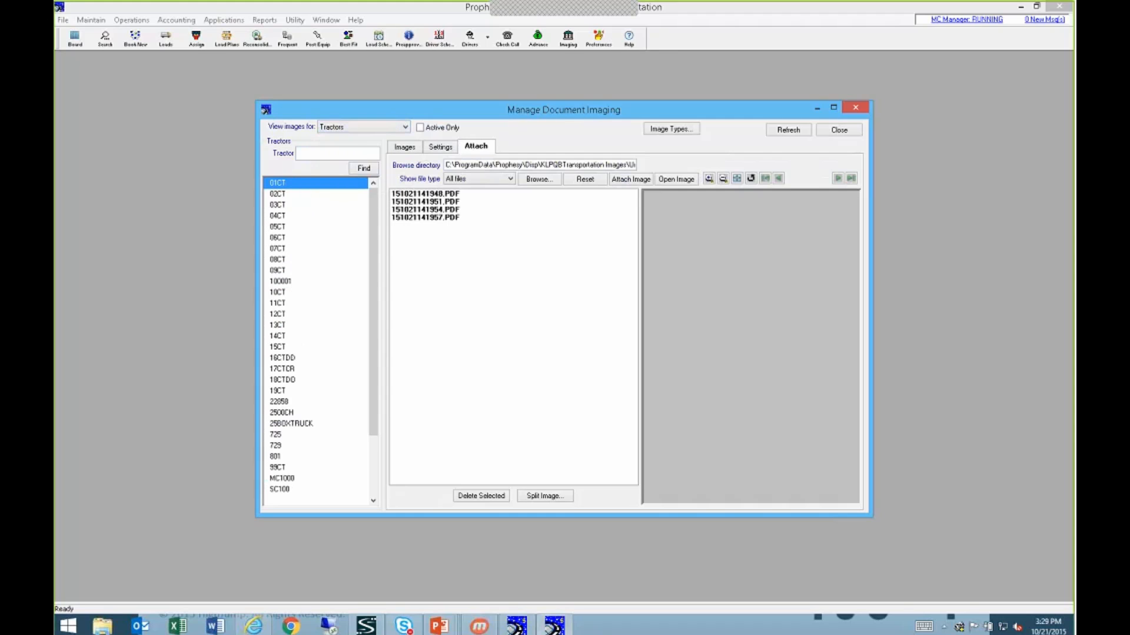
{"action": "left_click", "coordinate": [403, 127]}
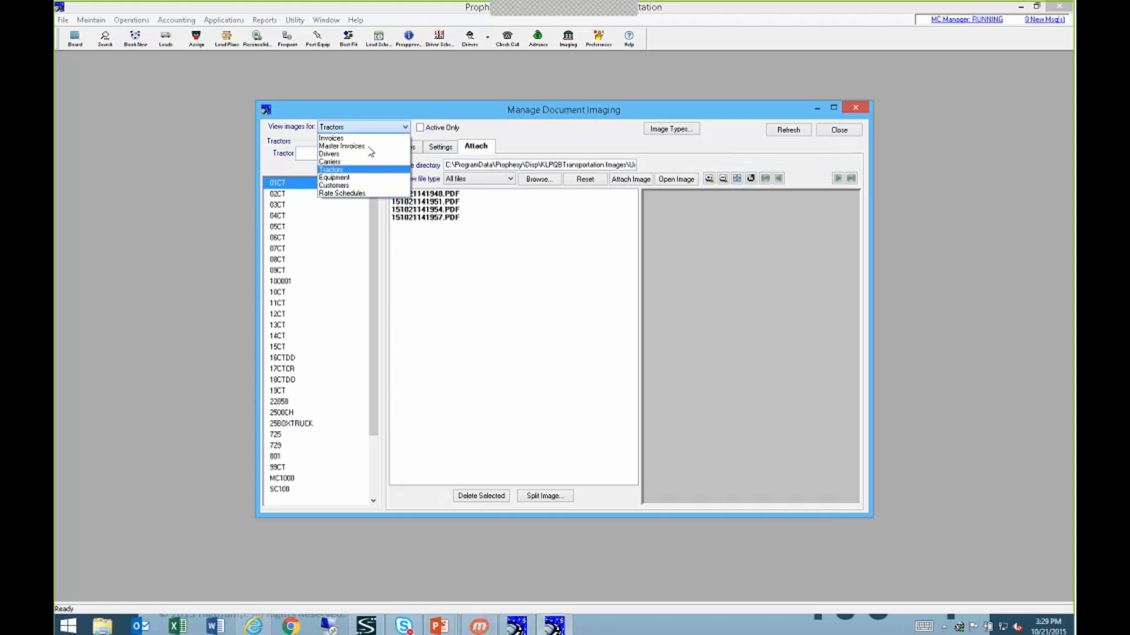
{"action": "left_click", "coordinate": [354, 181]}
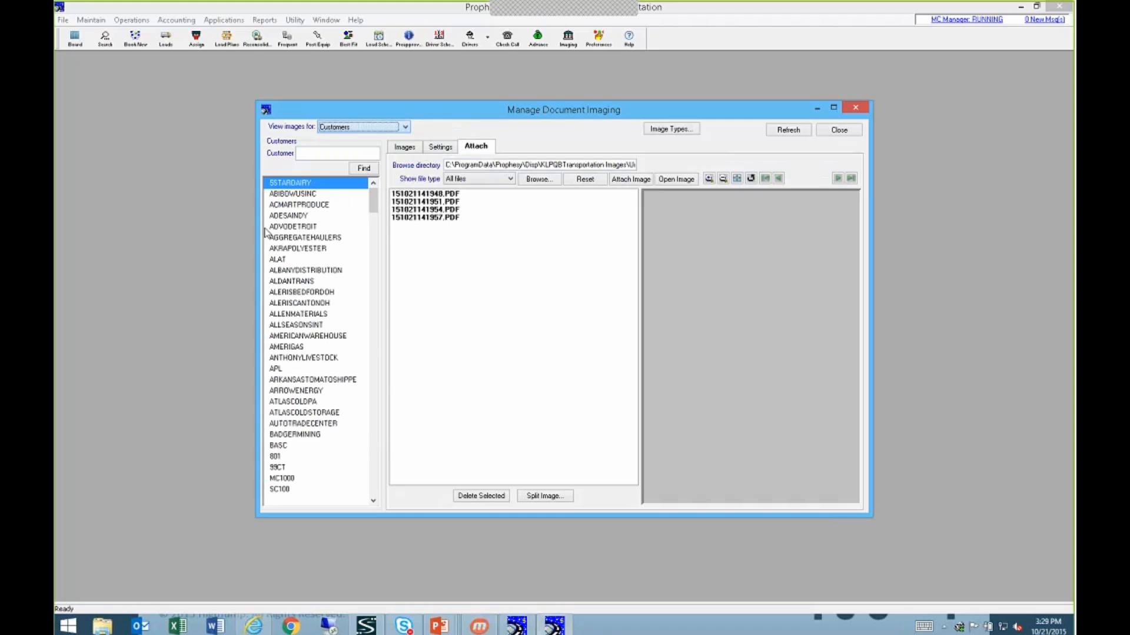
{"action": "left_click", "coordinate": [385, 127]}
{"action": "left_click", "coordinate": [388, 139]}
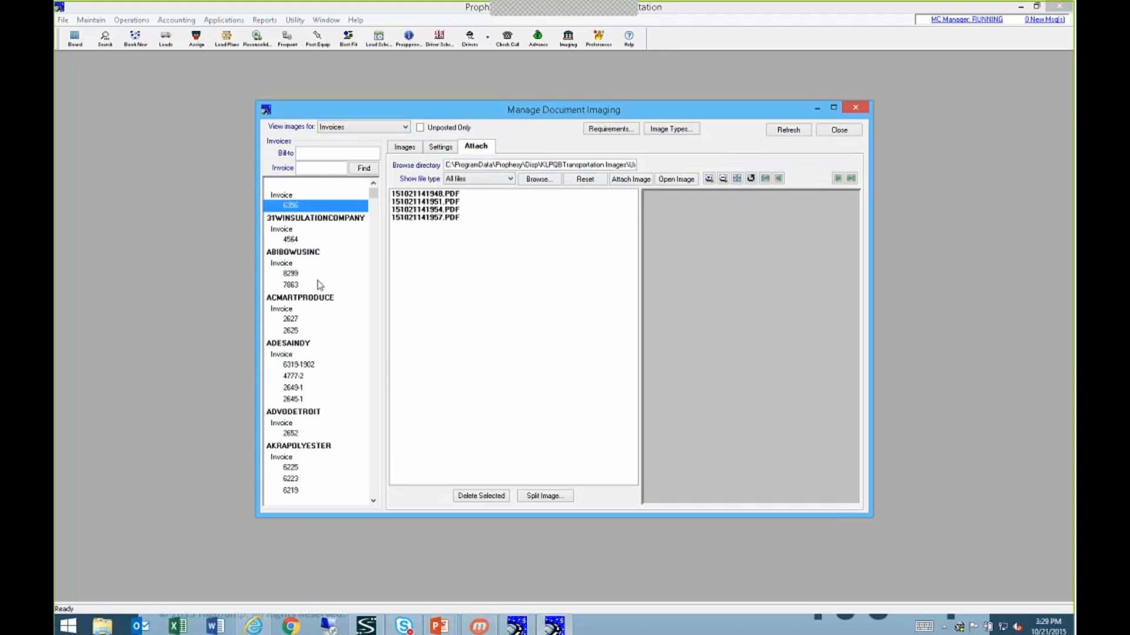
Review the imaging settings and the available file type filters for attachments, keeping the filter on All files.
{"action": "left_click", "coordinate": [440, 147]}
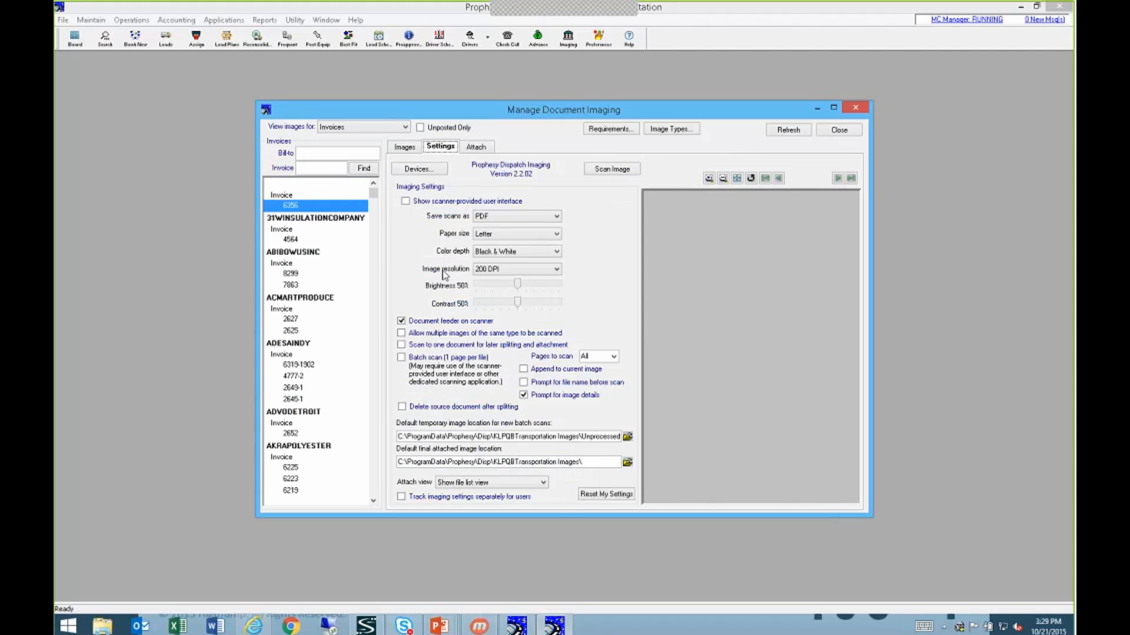
{"action": "left_click", "coordinate": [482, 148]}
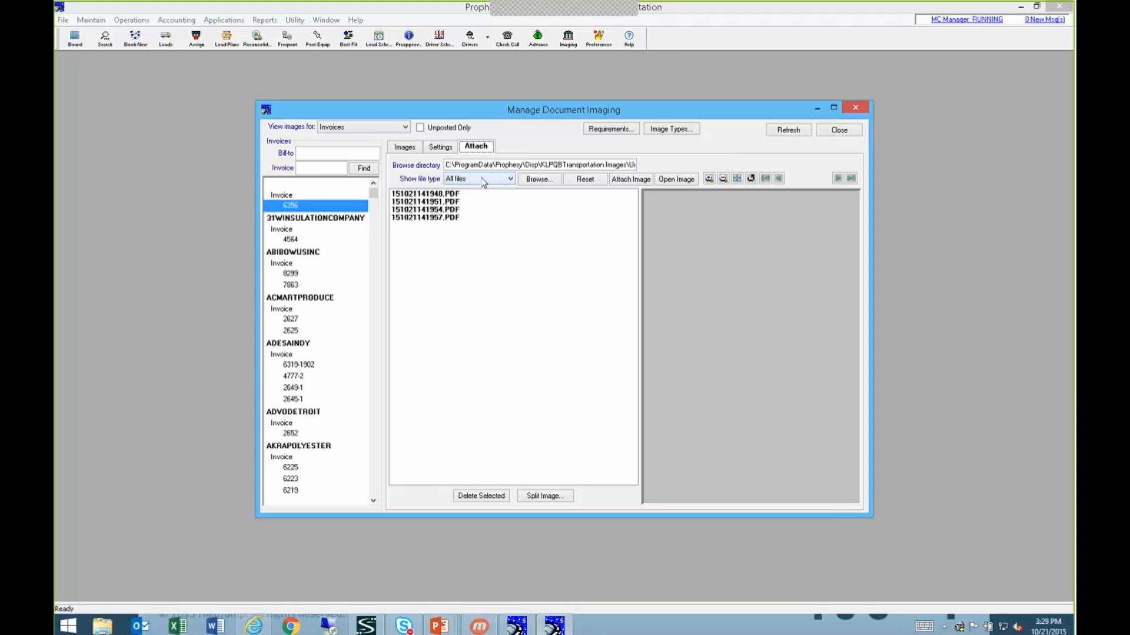
{"action": "left_click", "coordinate": [481, 178]}
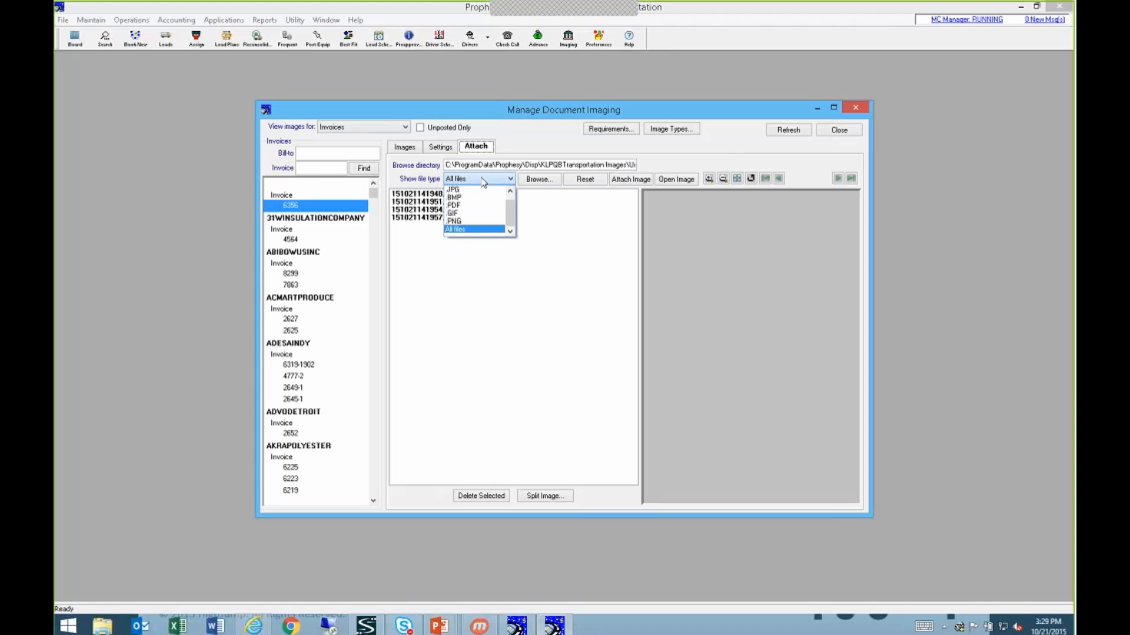
{"action": "scroll", "coordinate": [510, 210], "scroll_direction": "up", "scroll_amount": 1}
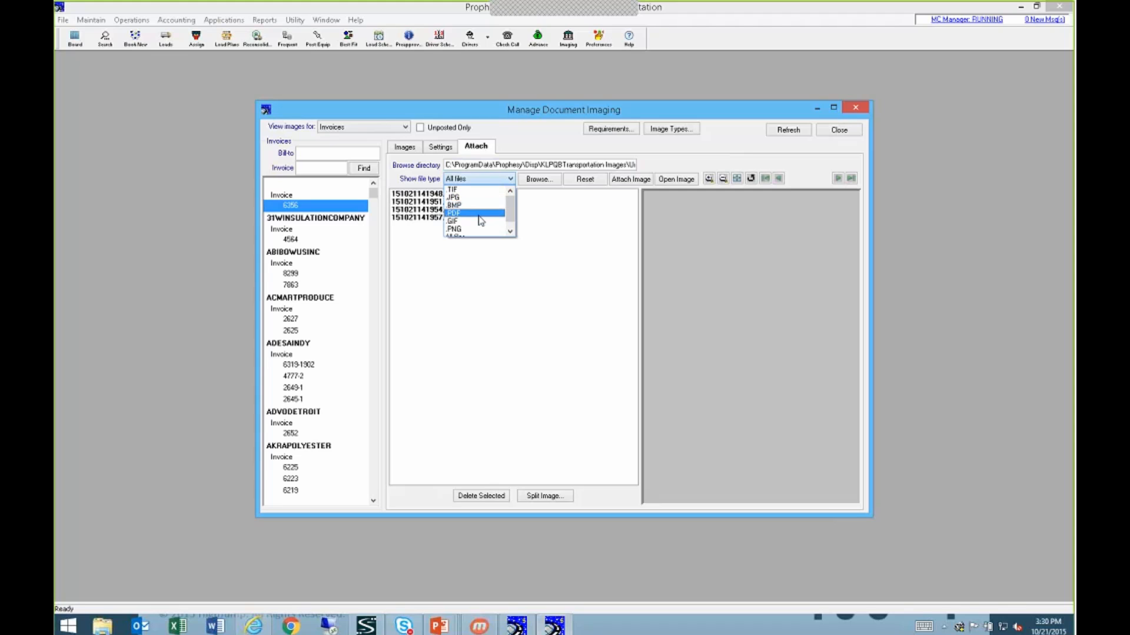
{"action": "scroll", "coordinate": [510, 217], "scroll_direction": "down", "scroll_amount": 1}
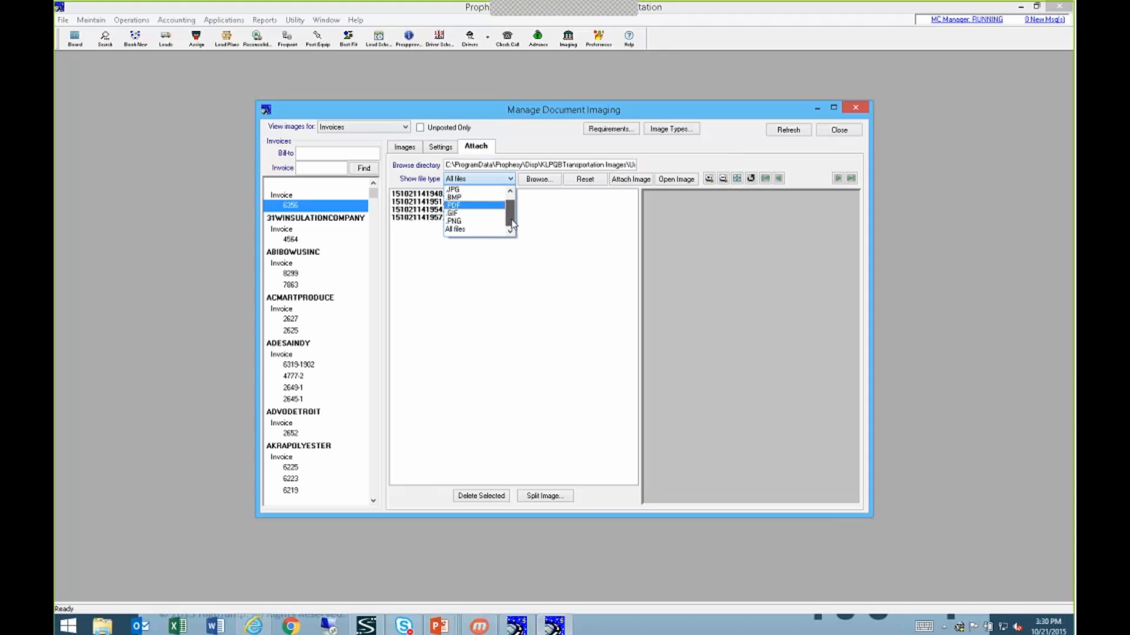
{"action": "left_click", "coordinate": [471, 182]}
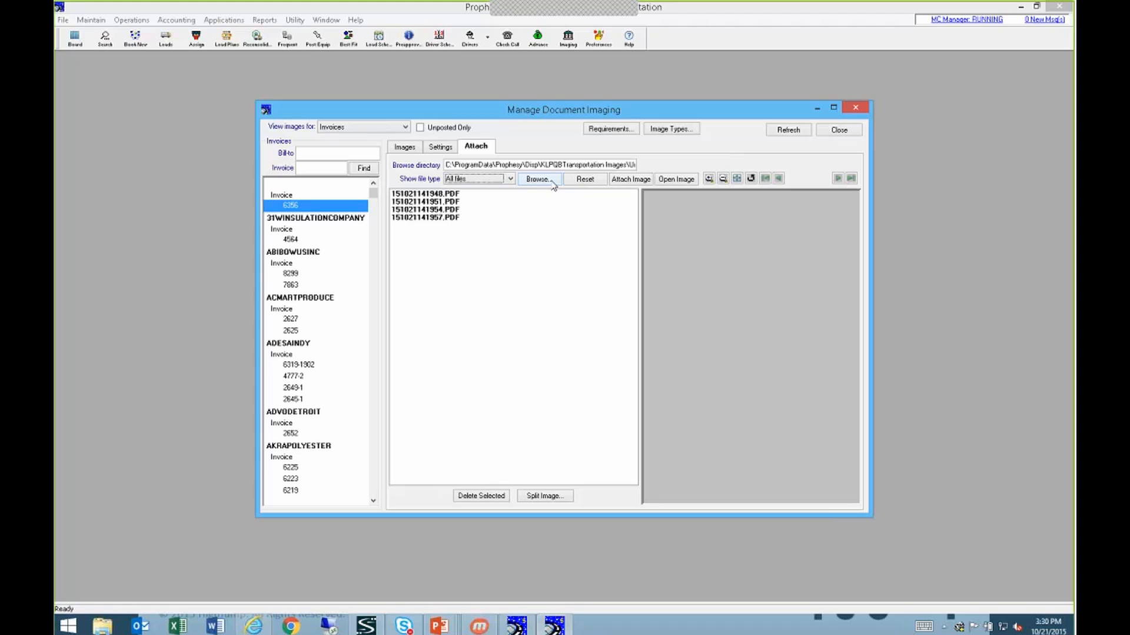
Browse to the Email PDFs folder to view its files, and reset the browse directory to its default.
{"action": "left_click", "coordinate": [553, 186]}
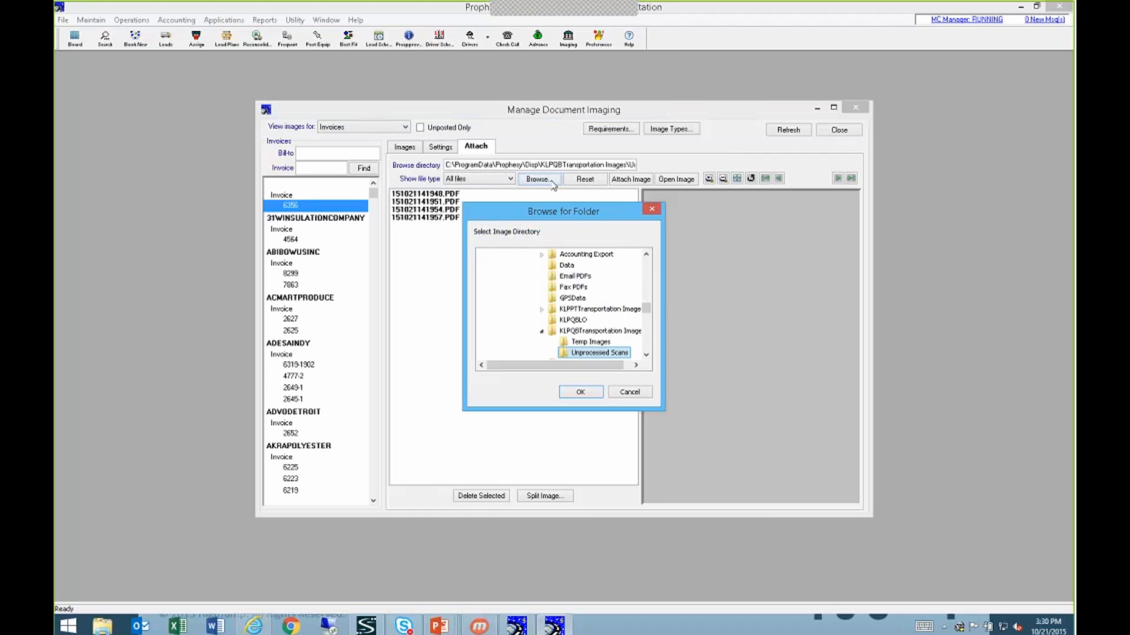
{"action": "left_click", "coordinate": [575, 277]}
{"action": "left_click", "coordinate": [593, 396]}
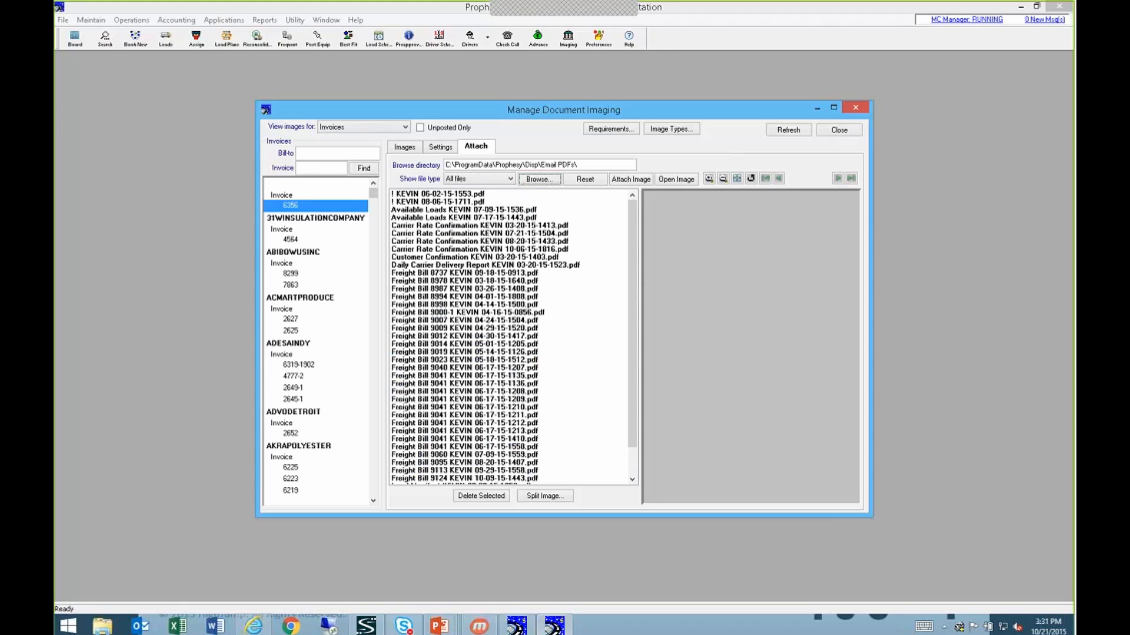
{"action": "left_click", "coordinate": [588, 180]}
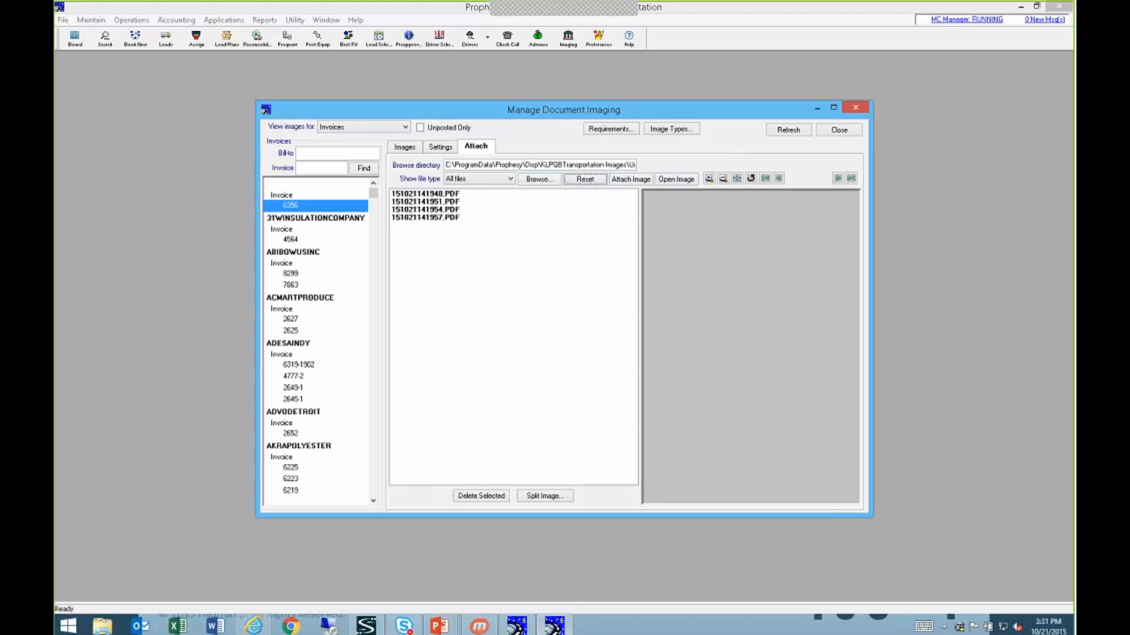
Turn off the prompt for image details and enable batch scanning with one page per file in the imaging settings.
{"action": "left_click", "coordinate": [444, 150]}
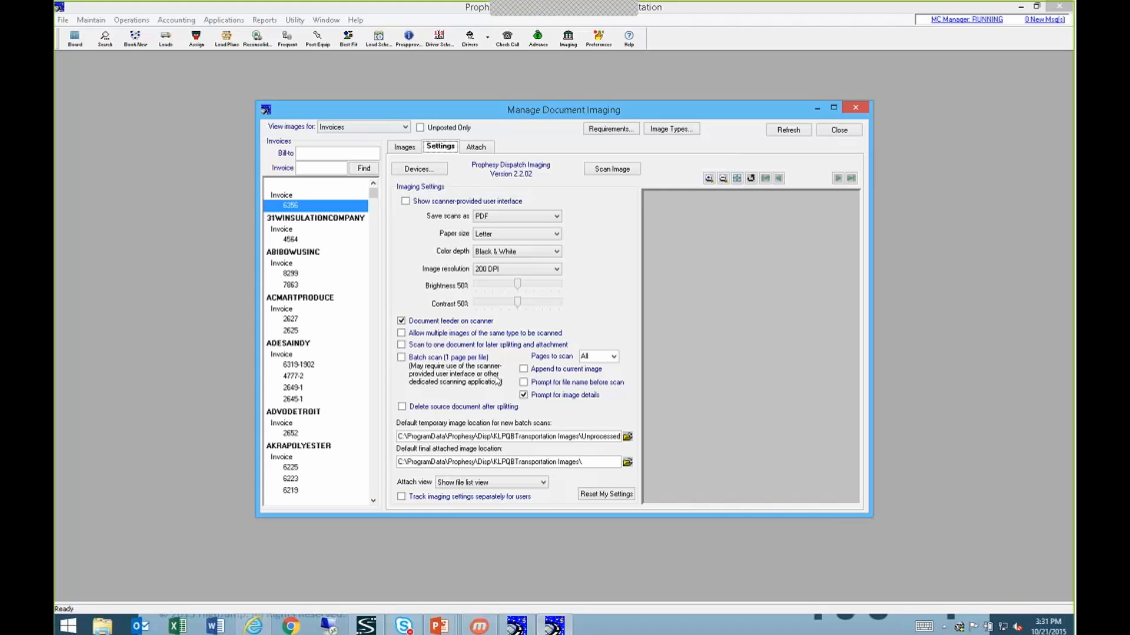
{"action": "left_click", "coordinate": [523, 396]}
{"action": "left_click", "coordinate": [401, 357]}
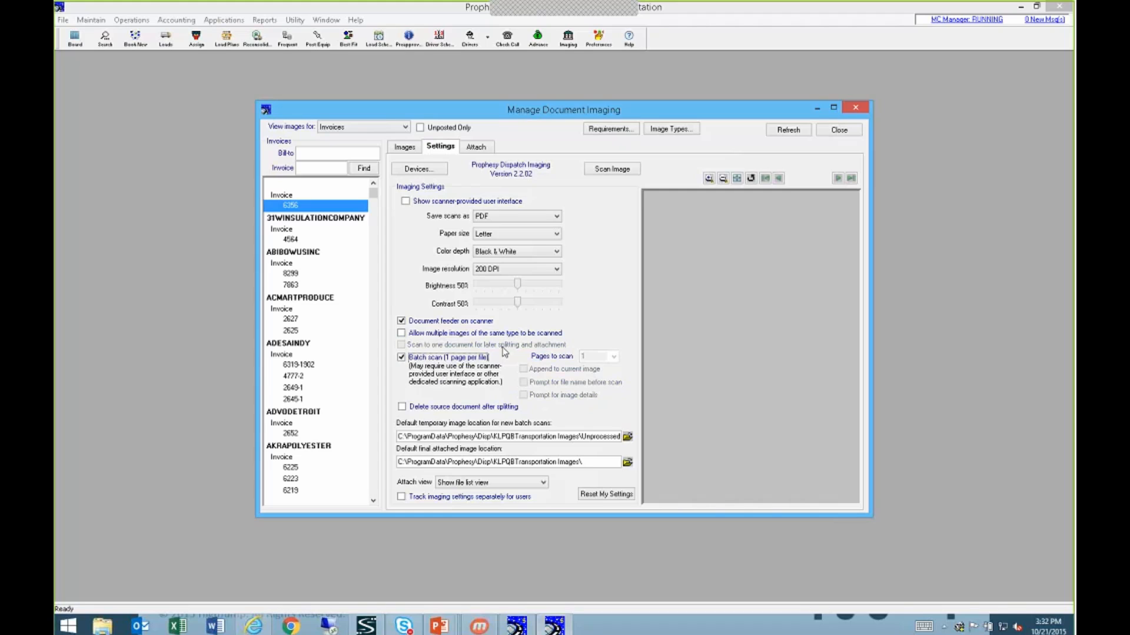
Scan the loaded documents as a batch and list the resulting files for attachment.
{"action": "left_click", "coordinate": [605, 170]}
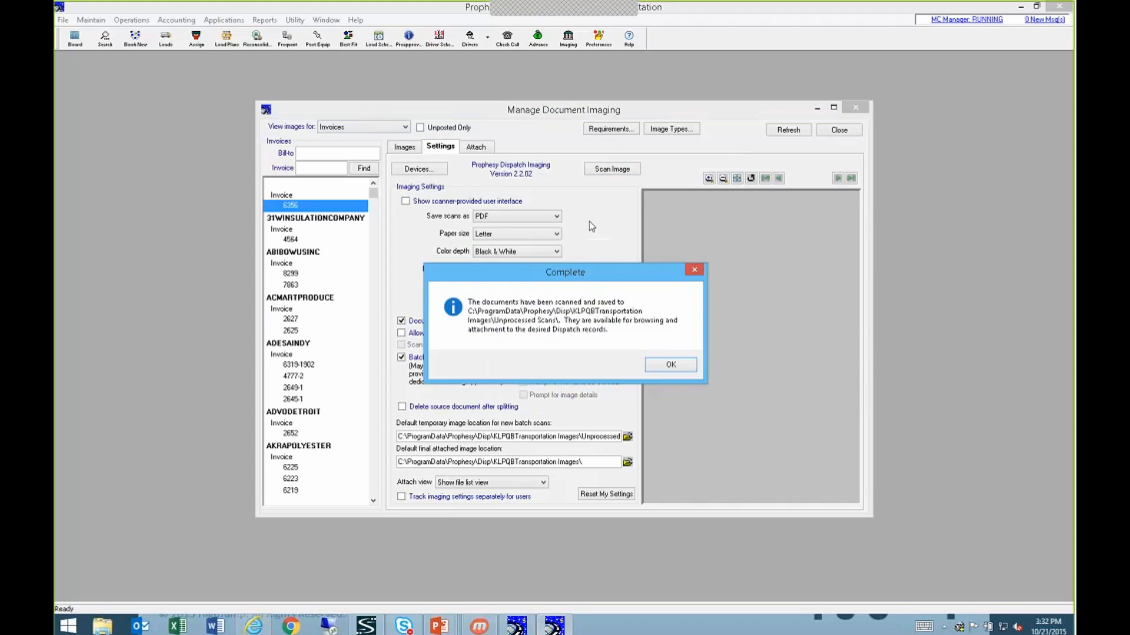
{"action": "left_click", "coordinate": [673, 365]}
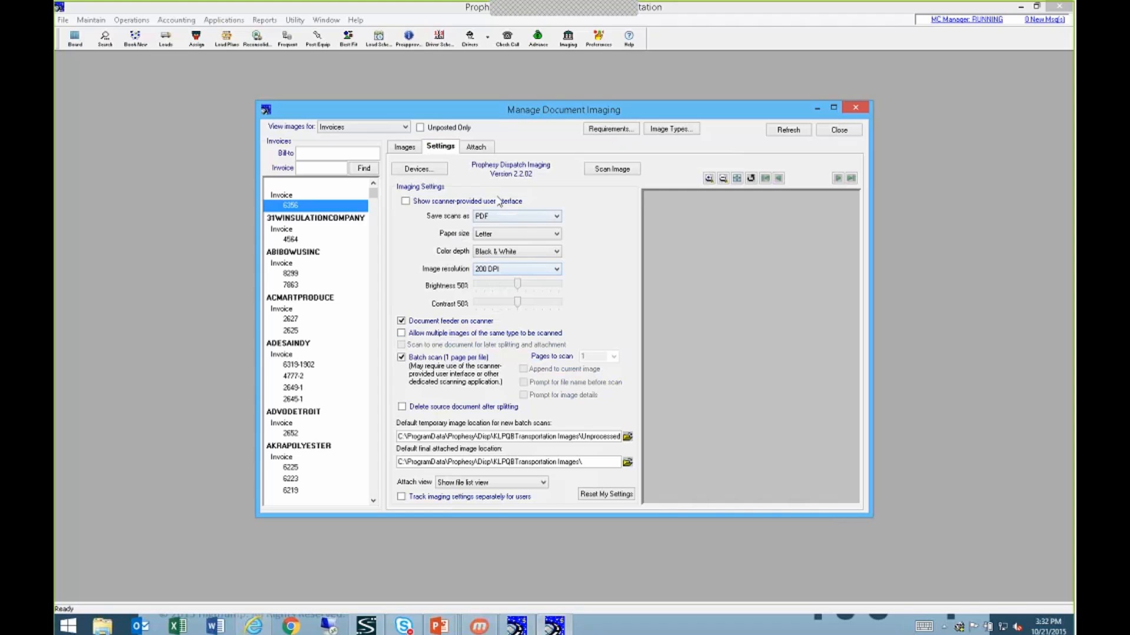
{"action": "left_click", "coordinate": [478, 149]}
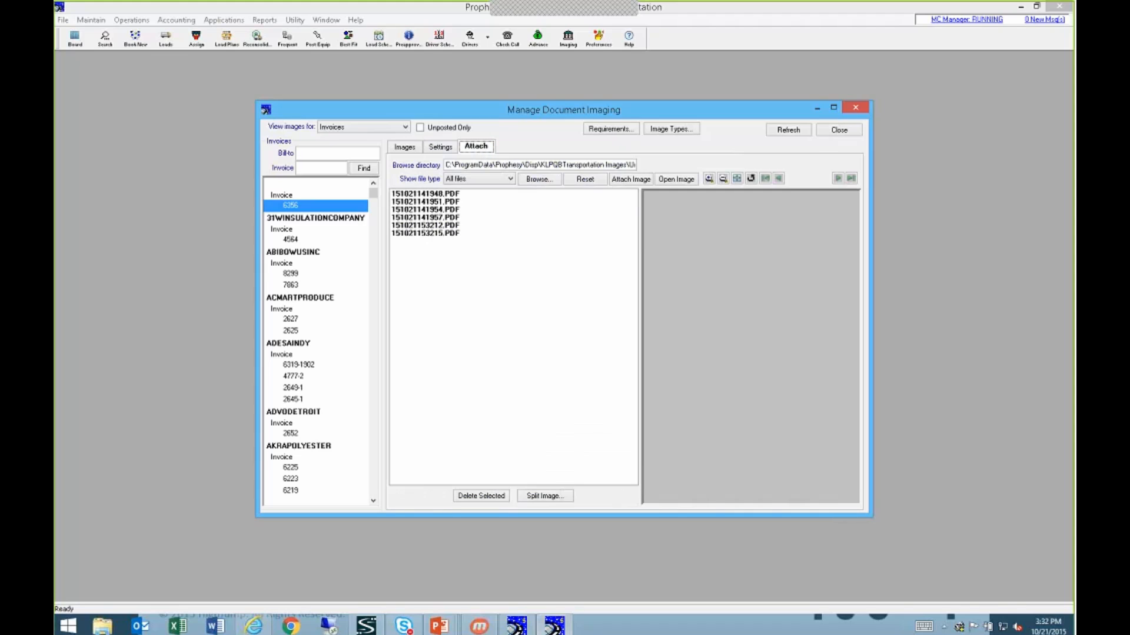
Delete the scanned files 151021153212.PDF and 151021153215.PDF from the attachable files.
{"action": "left_click", "coordinate": [447, 225]}
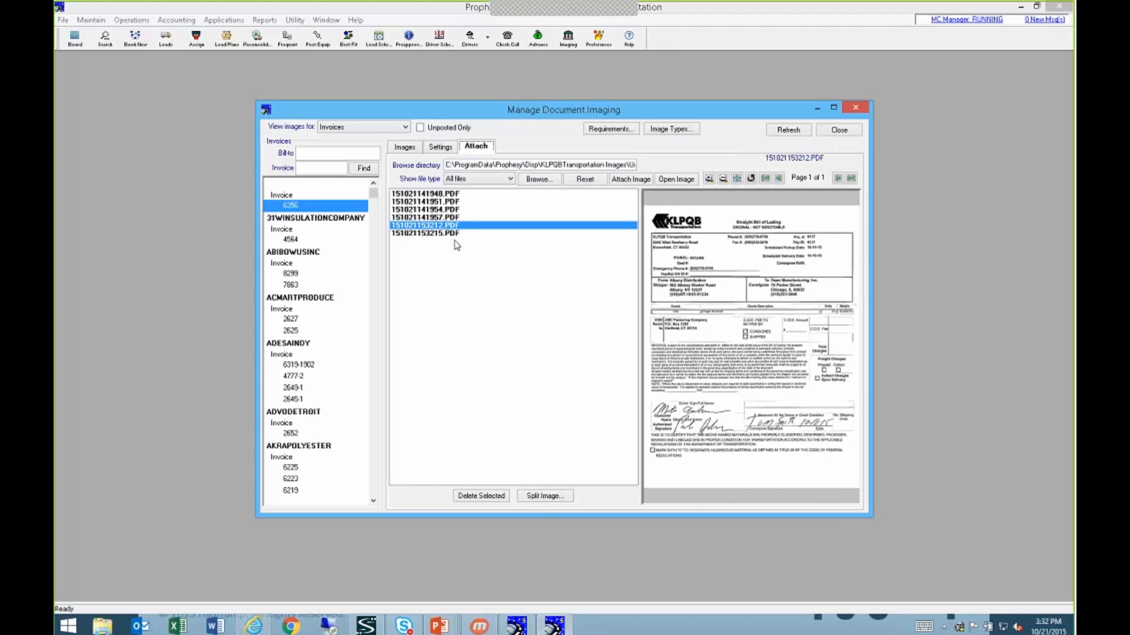
{"action": "left_click", "coordinate": [481, 496]}
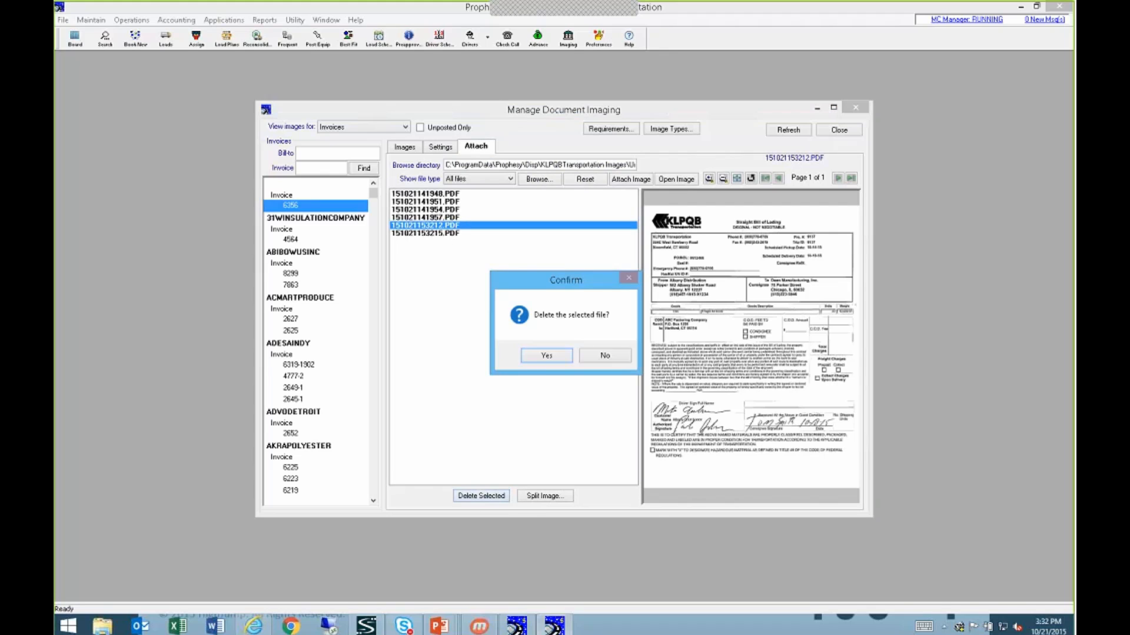
{"action": "left_click", "coordinate": [545, 356]}
{"action": "left_click", "coordinate": [441, 225]}
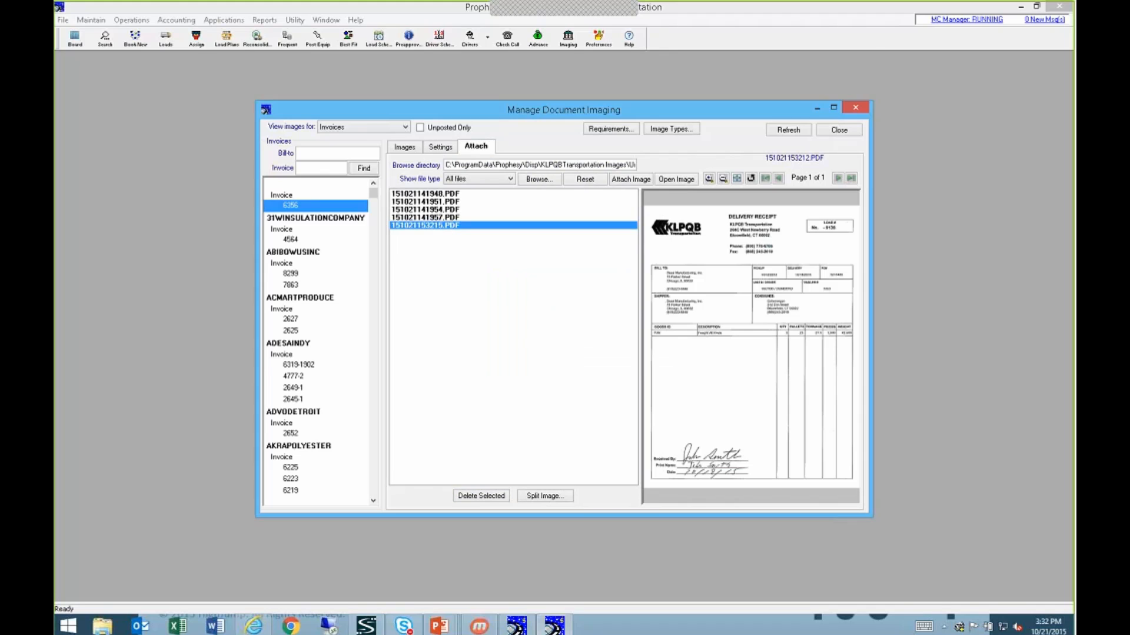
{"action": "left_click", "coordinate": [481, 496]}
{"action": "left_click", "coordinate": [533, 355]}
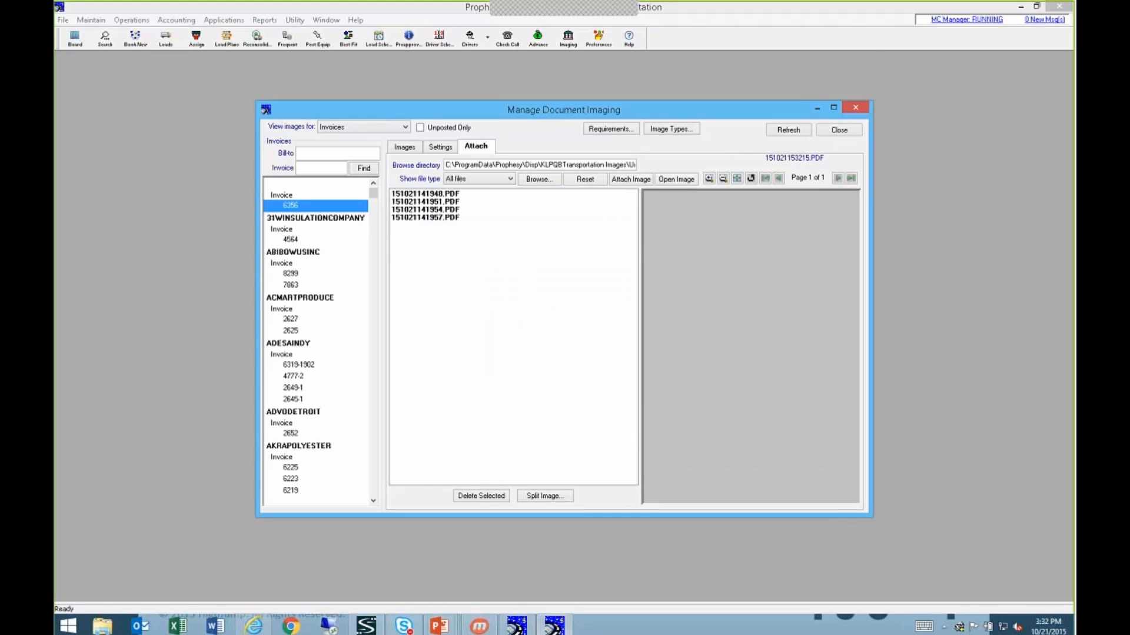
Run the batch scan again and return to the list of attachable files.
{"action": "left_click", "coordinate": [438, 148]}
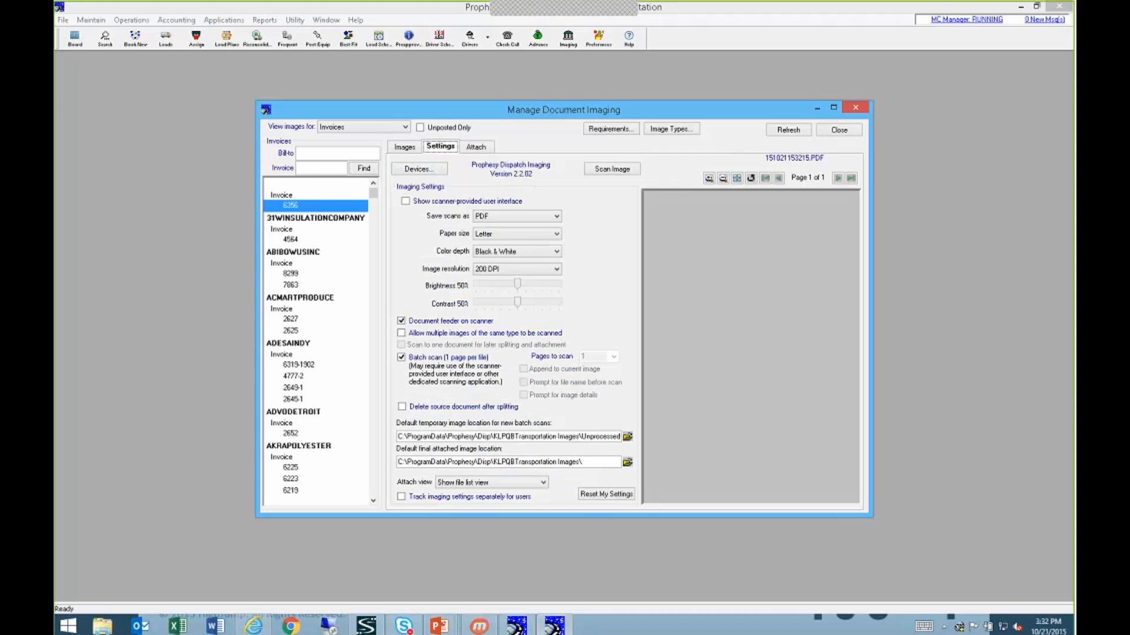
{"action": "left_click", "coordinate": [610, 170]}
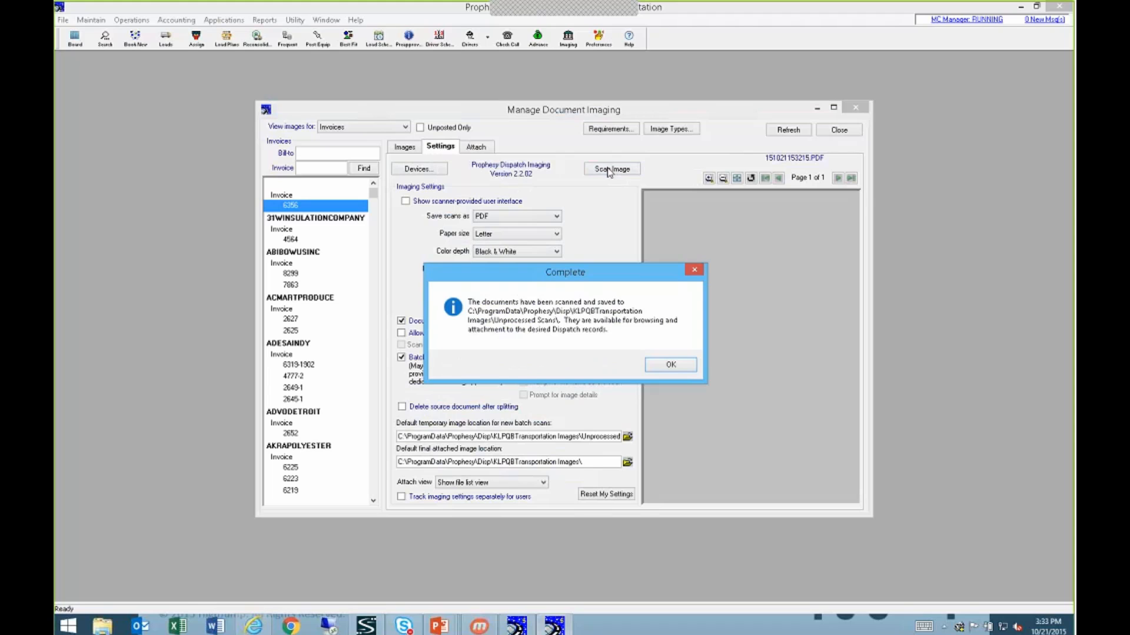
{"action": "left_click", "coordinate": [672, 365]}
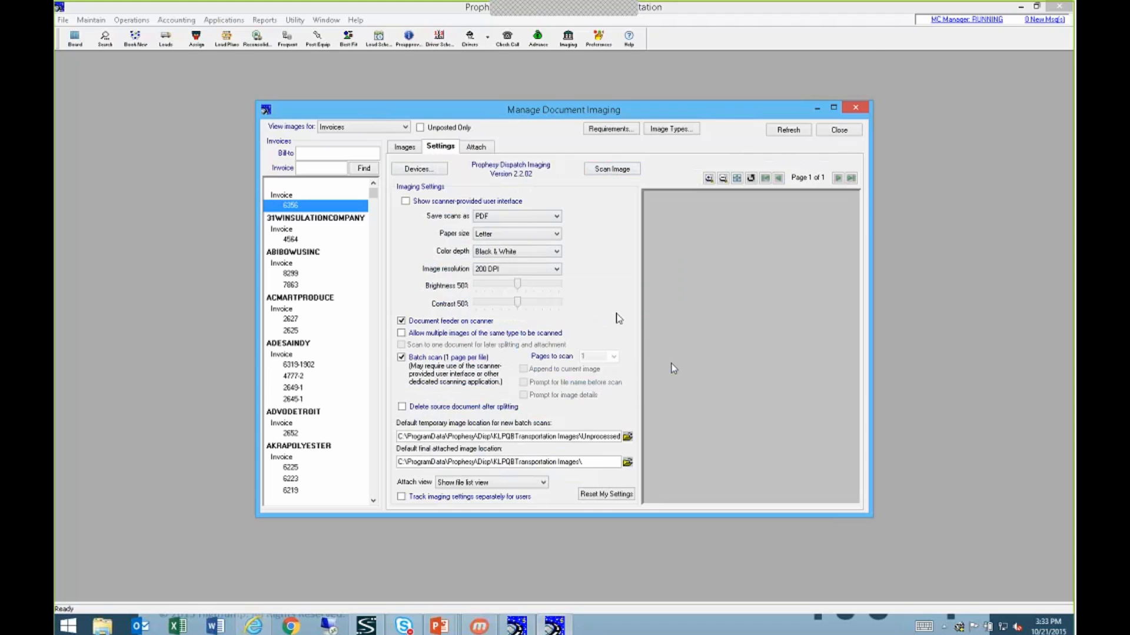
{"action": "left_click", "coordinate": [478, 147]}
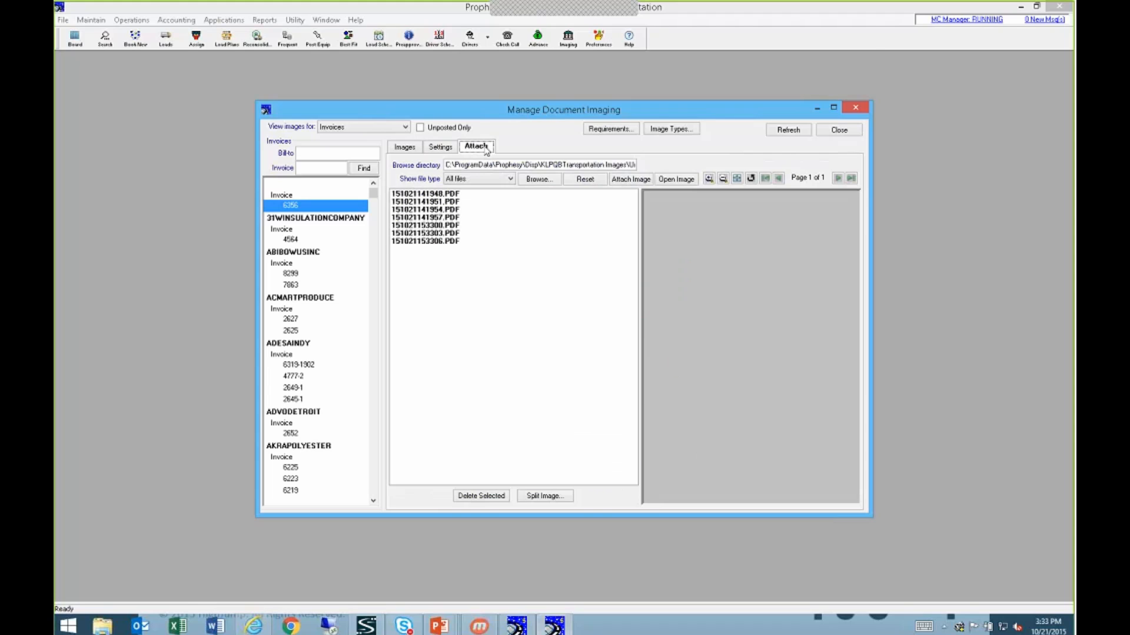
Open 151021153300.PDF to read its Pro number, and attach the file to invoice 9139.
{"action": "left_click", "coordinate": [451, 225]}
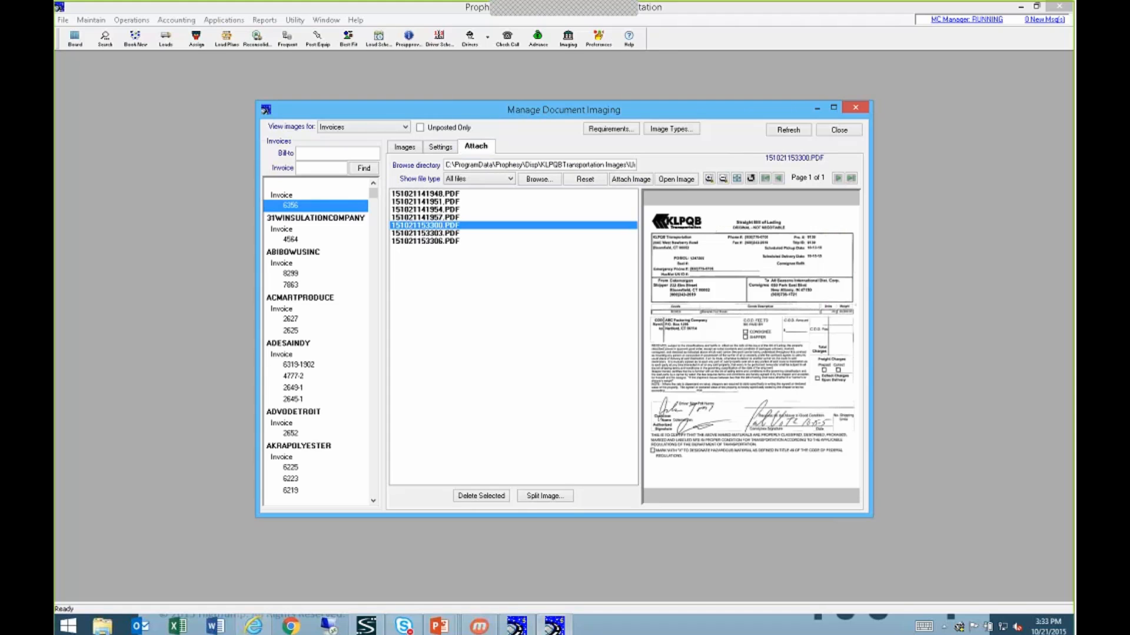
{"action": "left_click", "coordinate": [677, 180]}
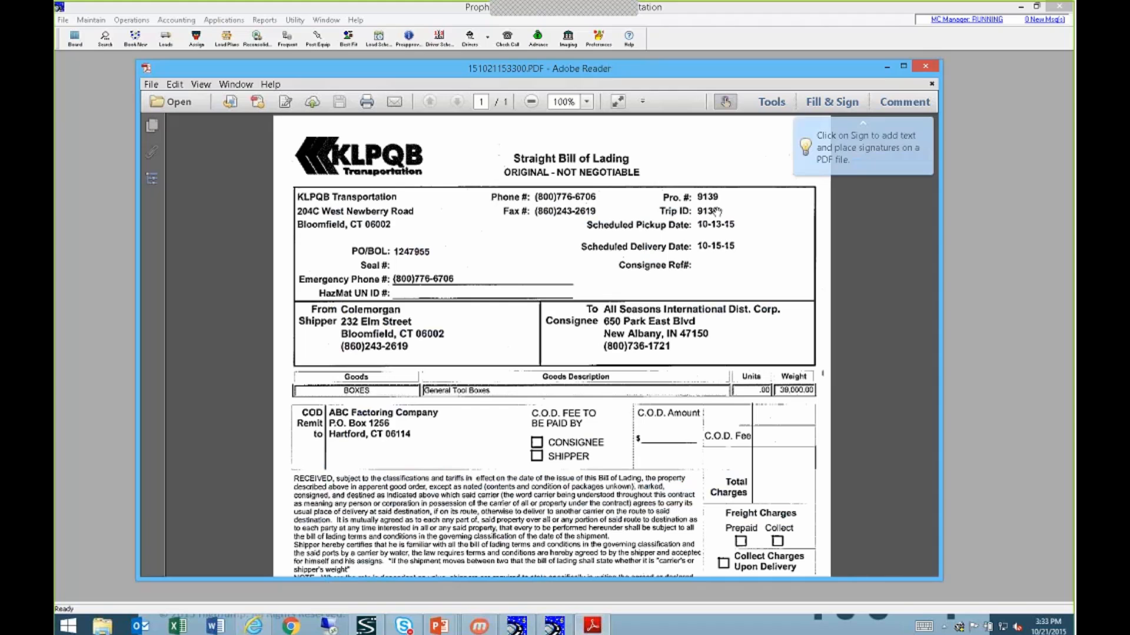
{"action": "left_click", "coordinate": [926, 66]}
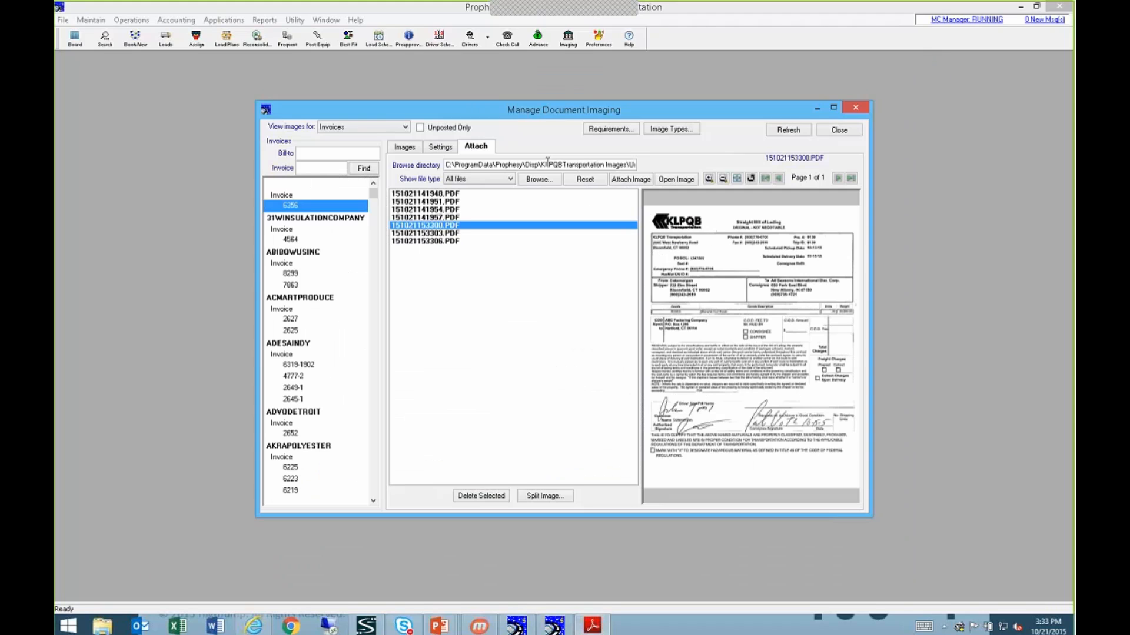
{"action": "left_click", "coordinate": [319, 166]}
{"action": "type", "text": "91"}
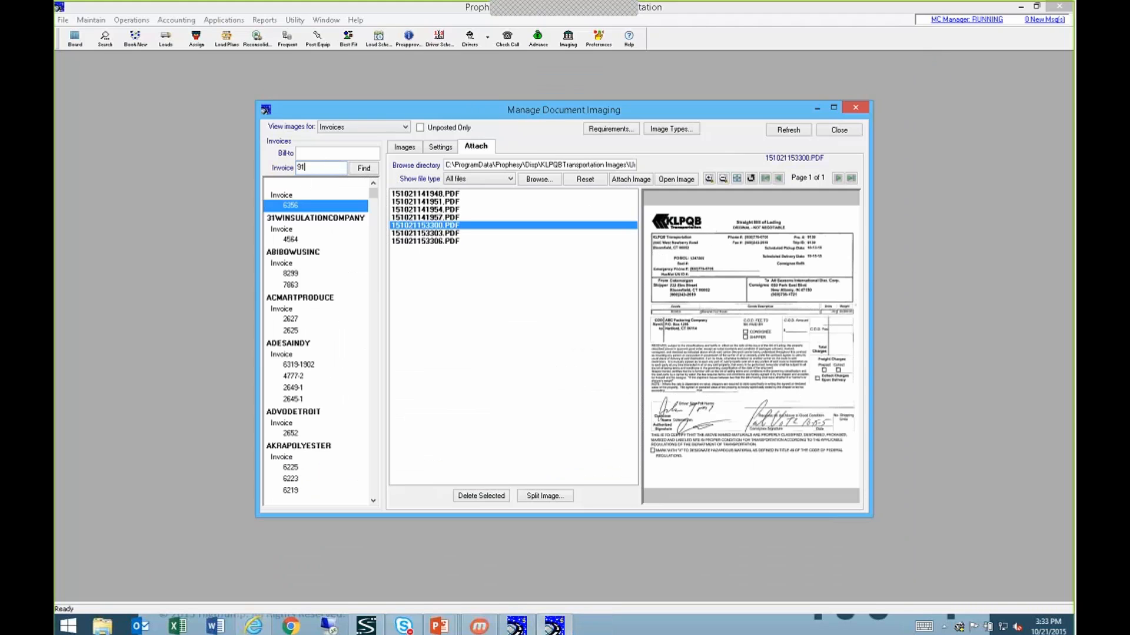
{"action": "type", "text": "39"}
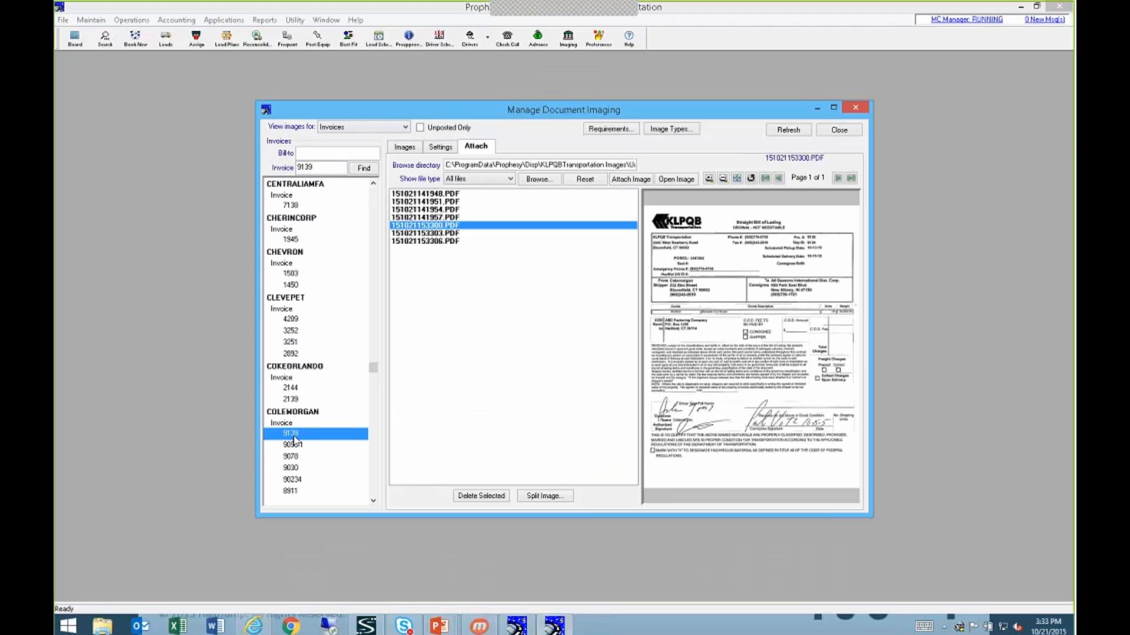
{"action": "left_click", "coordinate": [630, 180]}
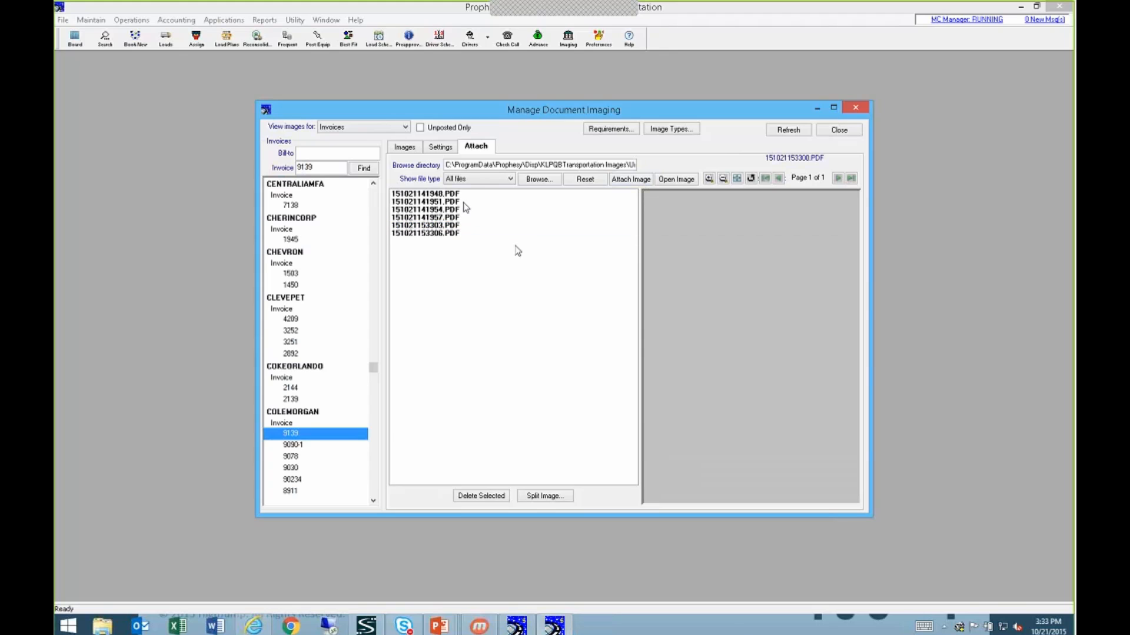
Set the image type of the attachment on invoice 9139 to BOL and save the change.
{"action": "left_click", "coordinate": [441, 152]}
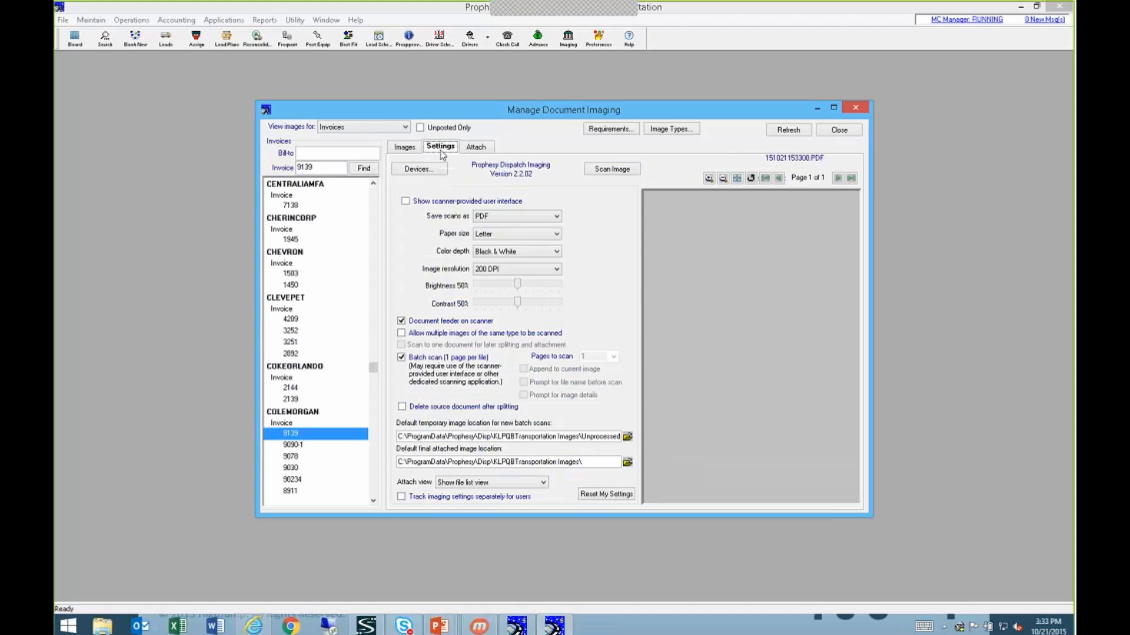
{"action": "left_click", "coordinate": [404, 147]}
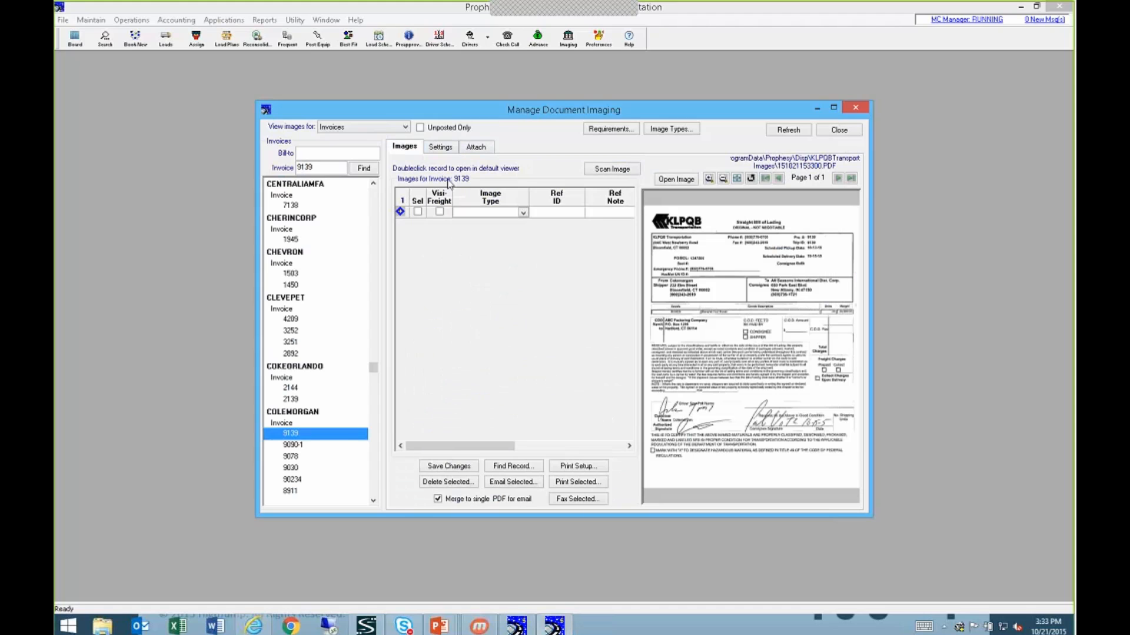
{"action": "left_click", "coordinate": [523, 213]}
{"action": "left_click", "coordinate": [488, 244]}
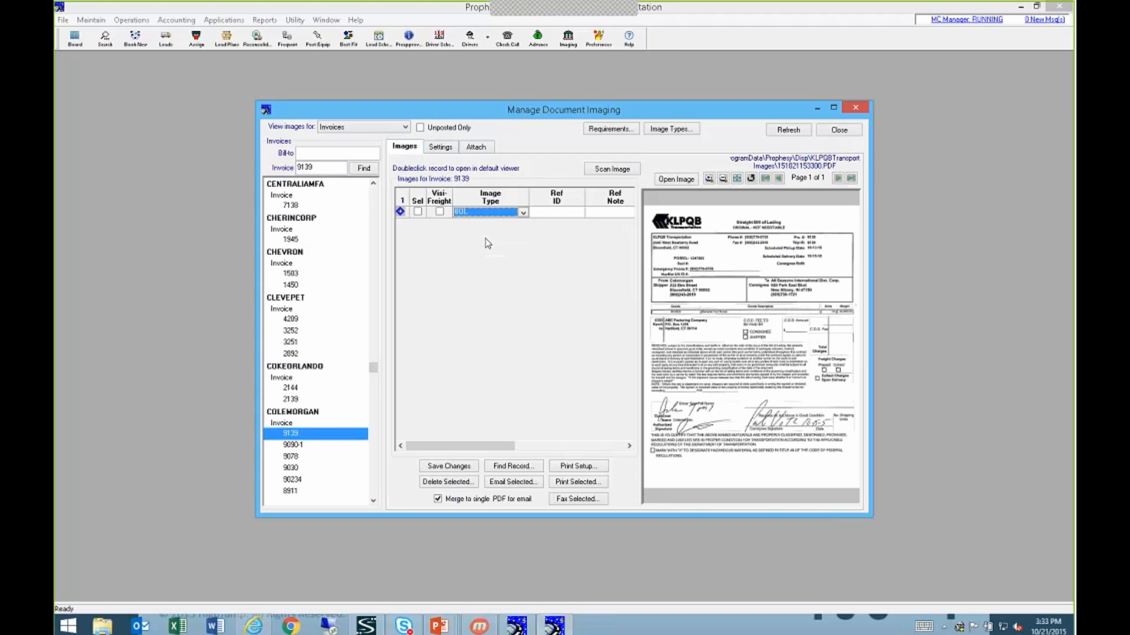
{"action": "left_click", "coordinate": [459, 469]}
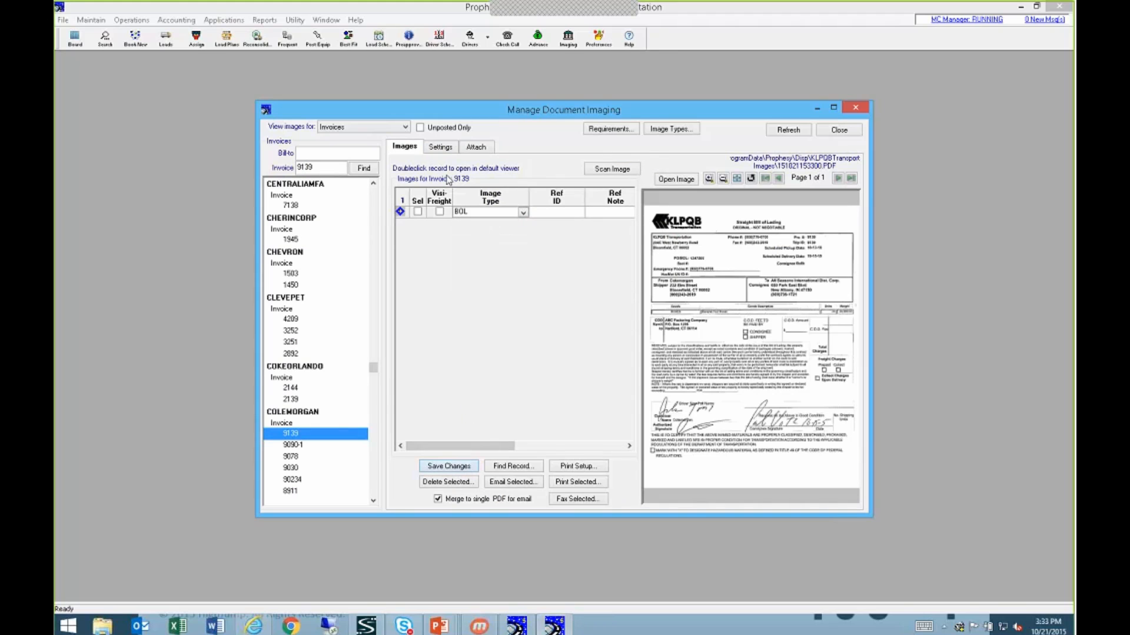
Enlarge the preview of 151021153306.PDF to read its Pro number, and attach the file to invoice 9092.
{"action": "left_click", "coordinate": [441, 148]}
{"action": "left_click", "coordinate": [475, 147]}
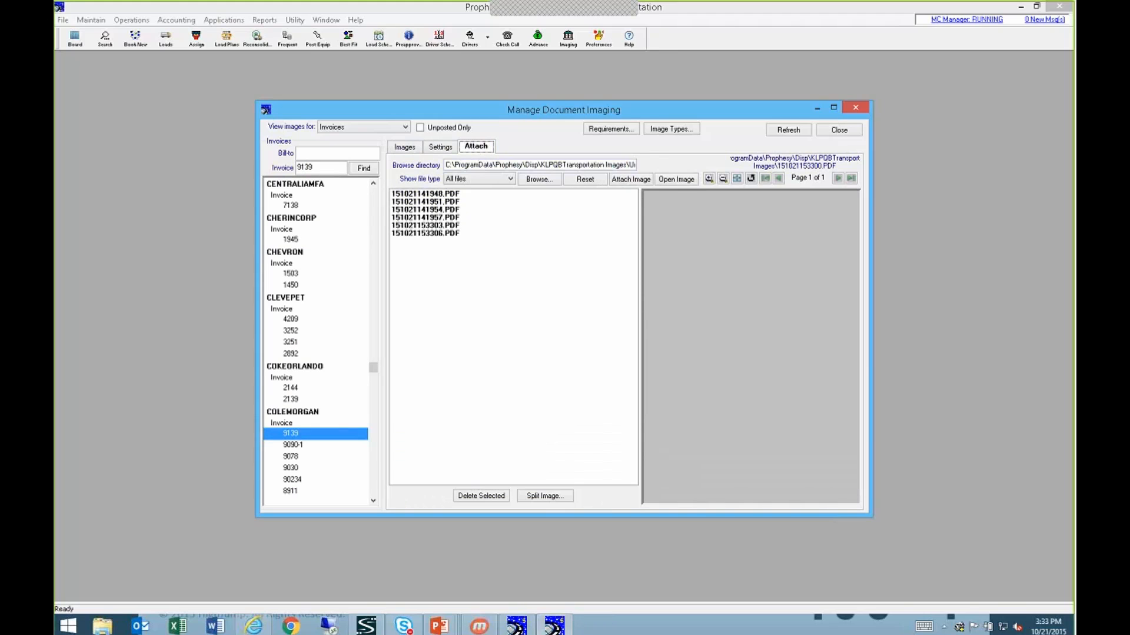
{"action": "left_click", "coordinate": [506, 233]}
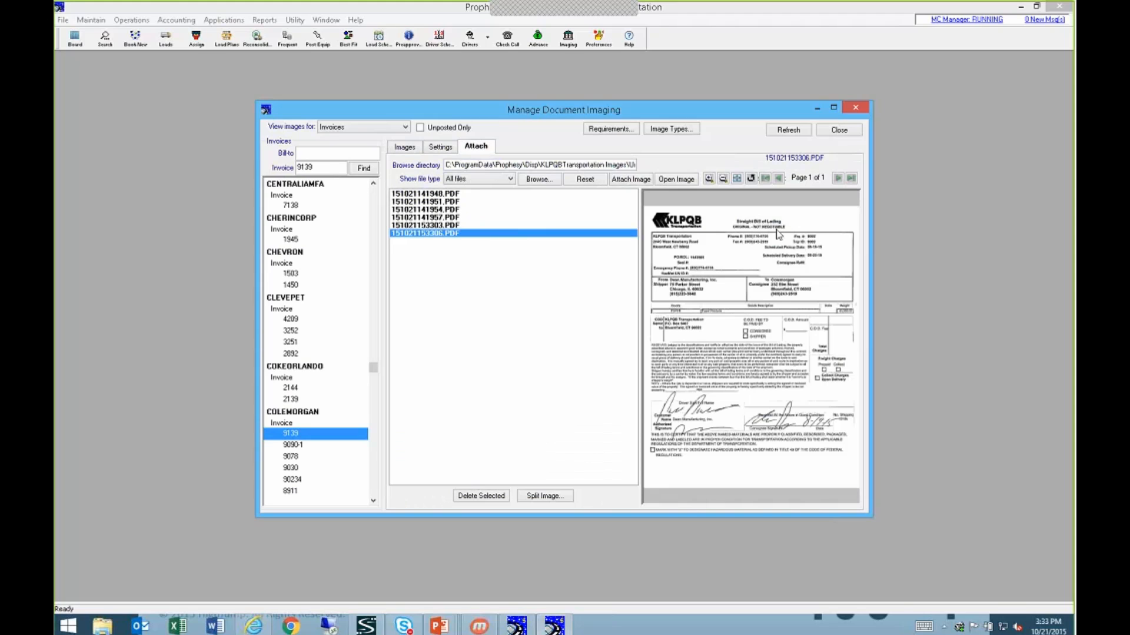
{"action": "left_click", "coordinate": [709, 178]}
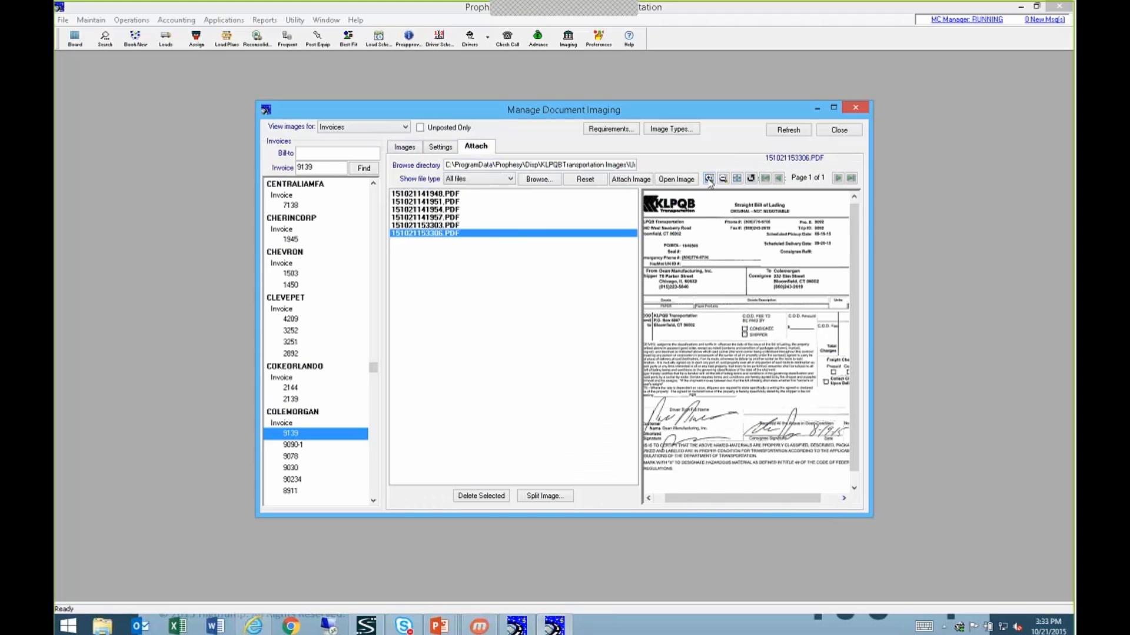
{"action": "left_click", "coordinate": [709, 178]}
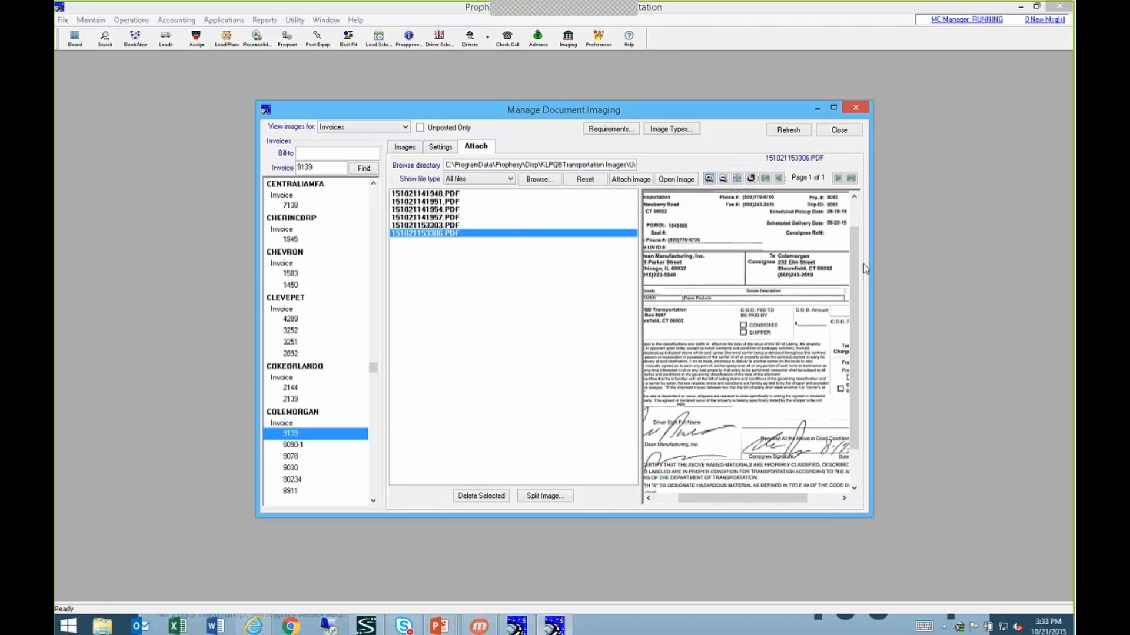
{"action": "scroll", "coordinate": [828, 344], "scroll_direction": "up", "scroll_amount": 1}
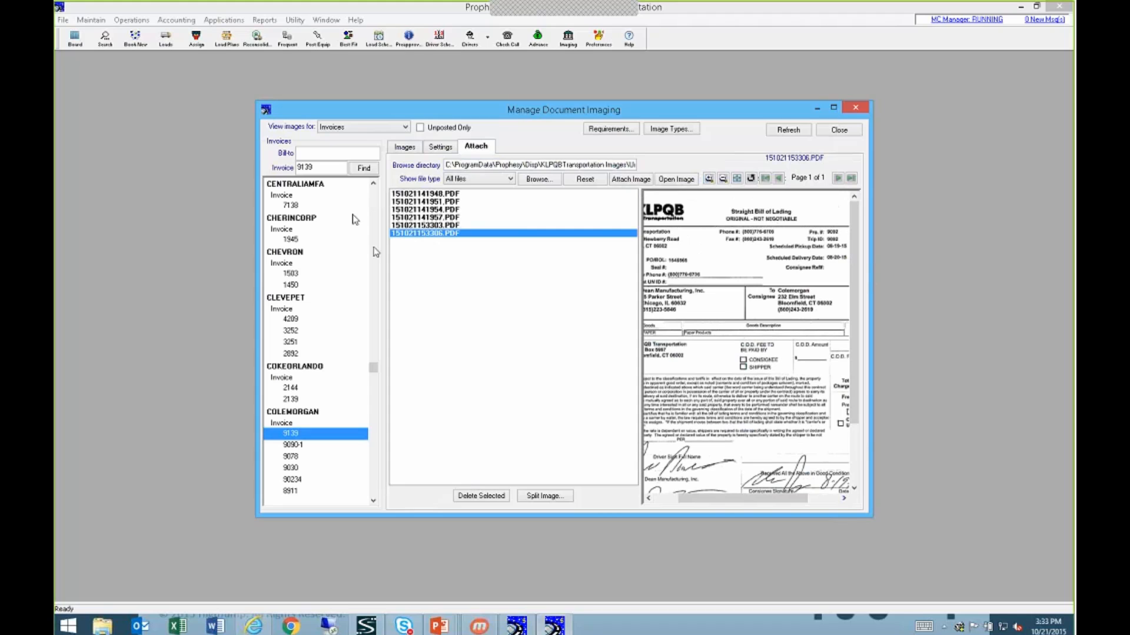
{"action": "left_click_drag", "start_coordinate": [324, 167], "coordinate": [237, 163]}
{"action": "type", "text": "9092"}
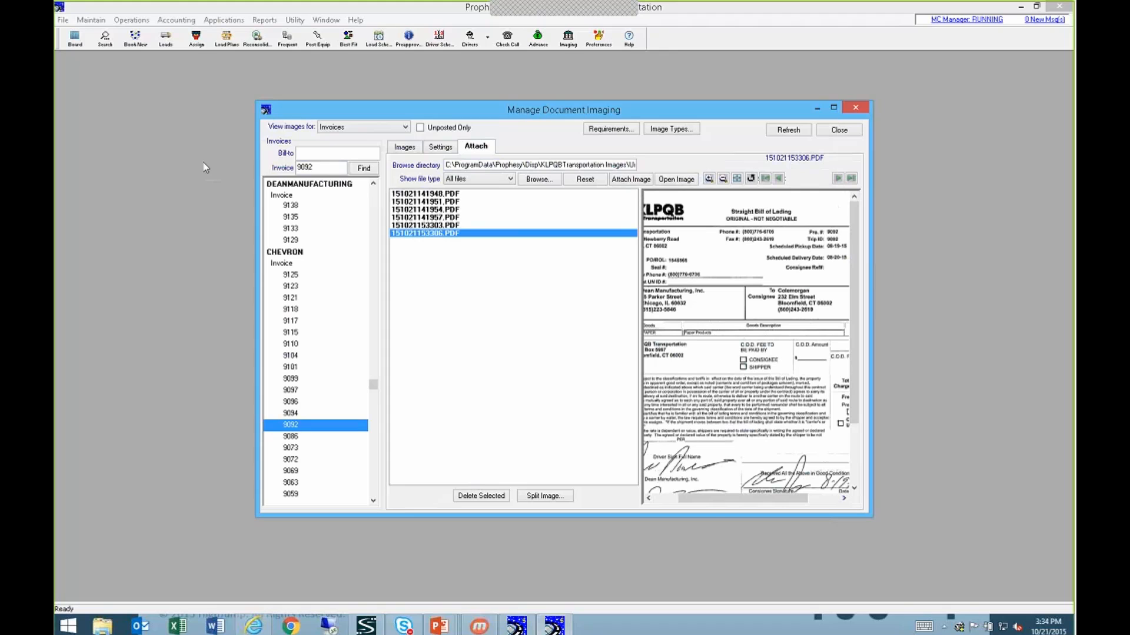
{"action": "left_click", "coordinate": [430, 234]}
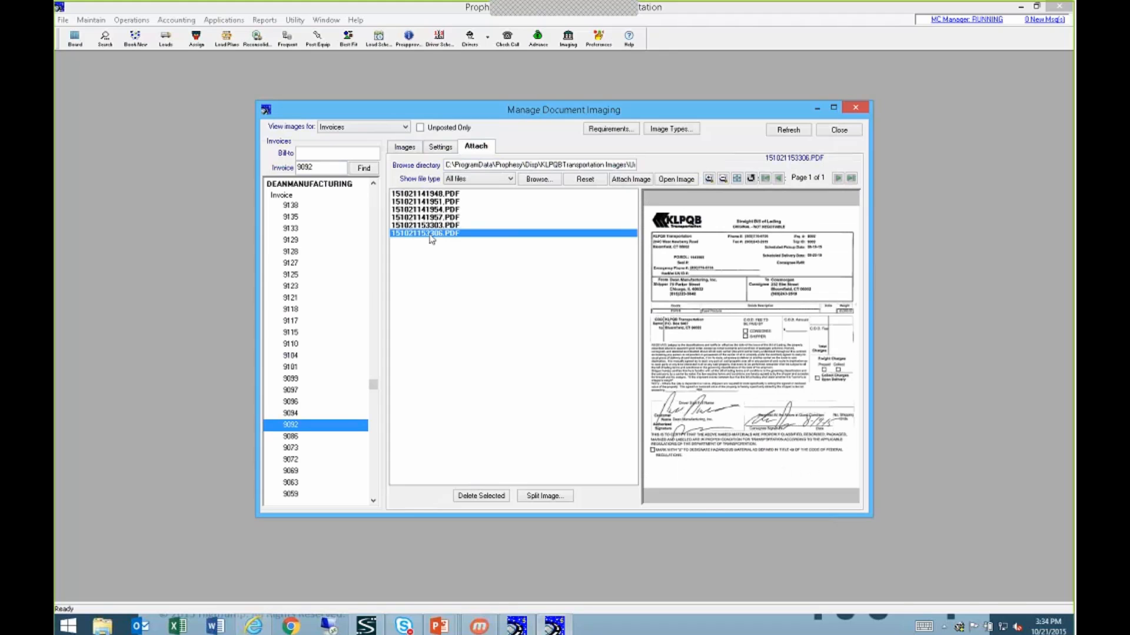
{"action": "left_click_drag", "start_coordinate": [431, 233], "coordinate": [297, 424]}
Set the image type of the attachment on invoice 9092 to BOL.
{"action": "left_click", "coordinate": [406, 150]}
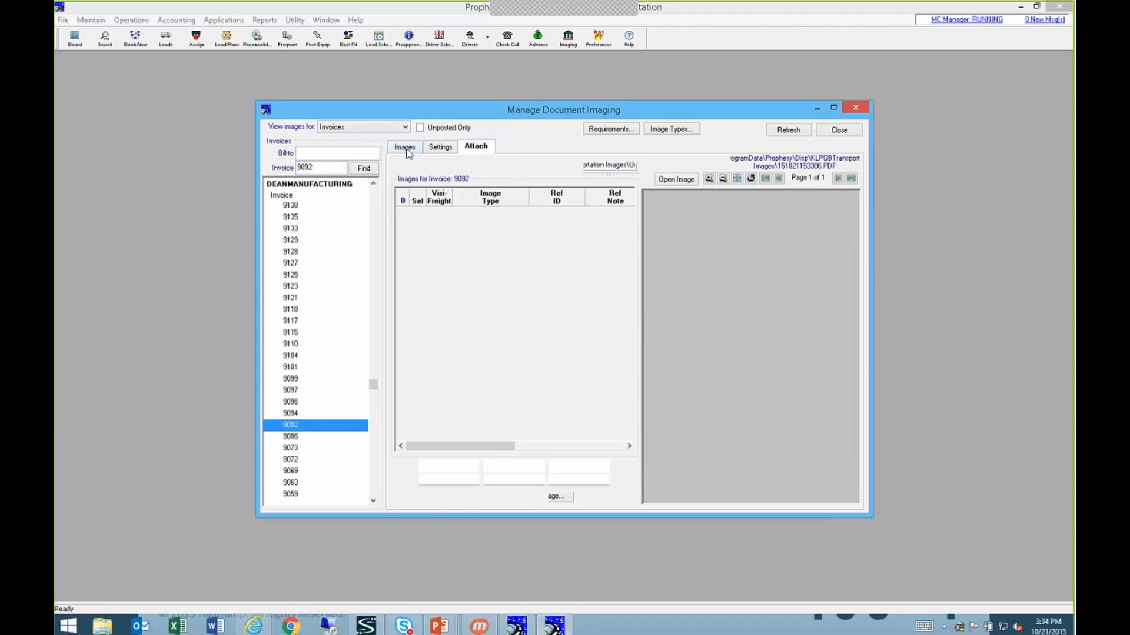
{"action": "left_click", "coordinate": [486, 212]}
{"action": "left_click", "coordinate": [473, 238]}
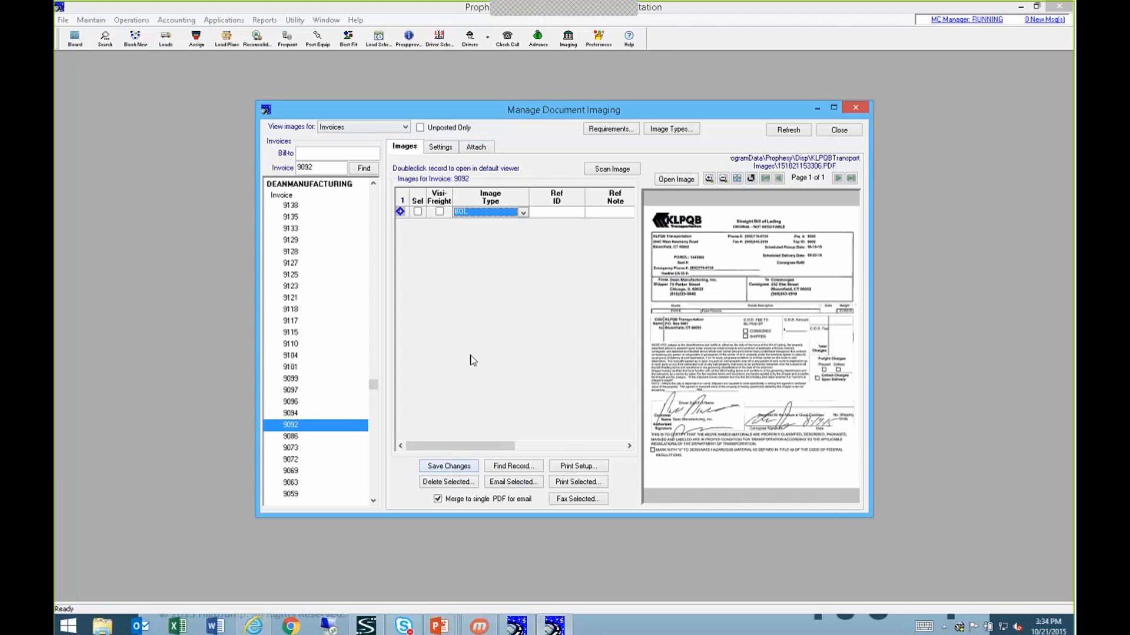
Preview the unprocessed scan 151021153303.PDF and enlarge it to read its Pro number.
{"action": "left_click", "coordinate": [440, 147]}
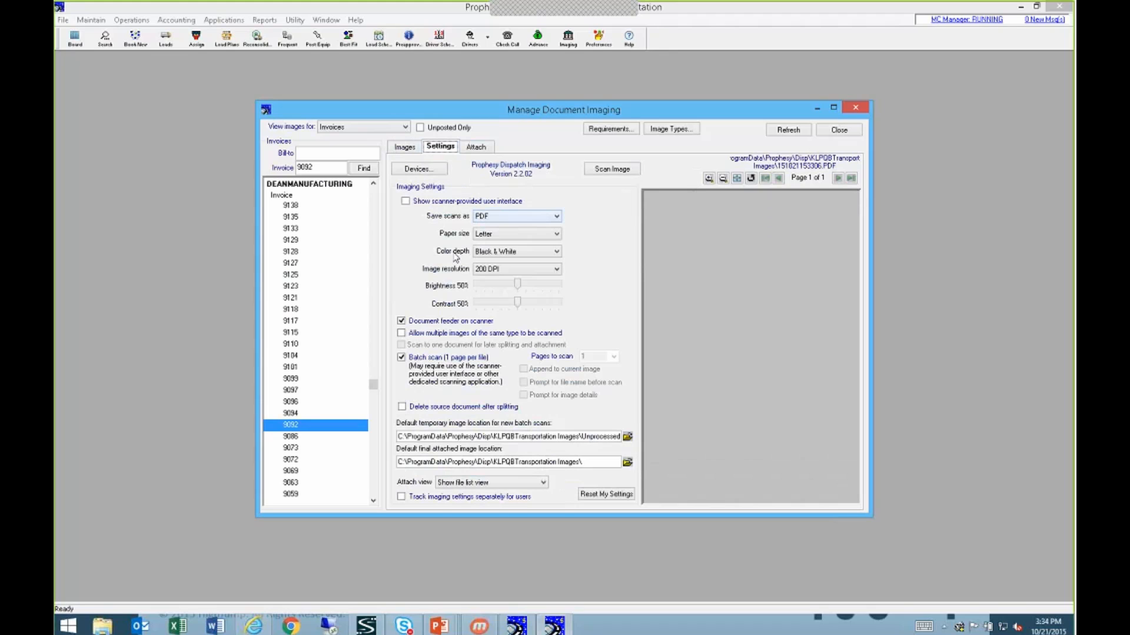
{"action": "left_click", "coordinate": [474, 148]}
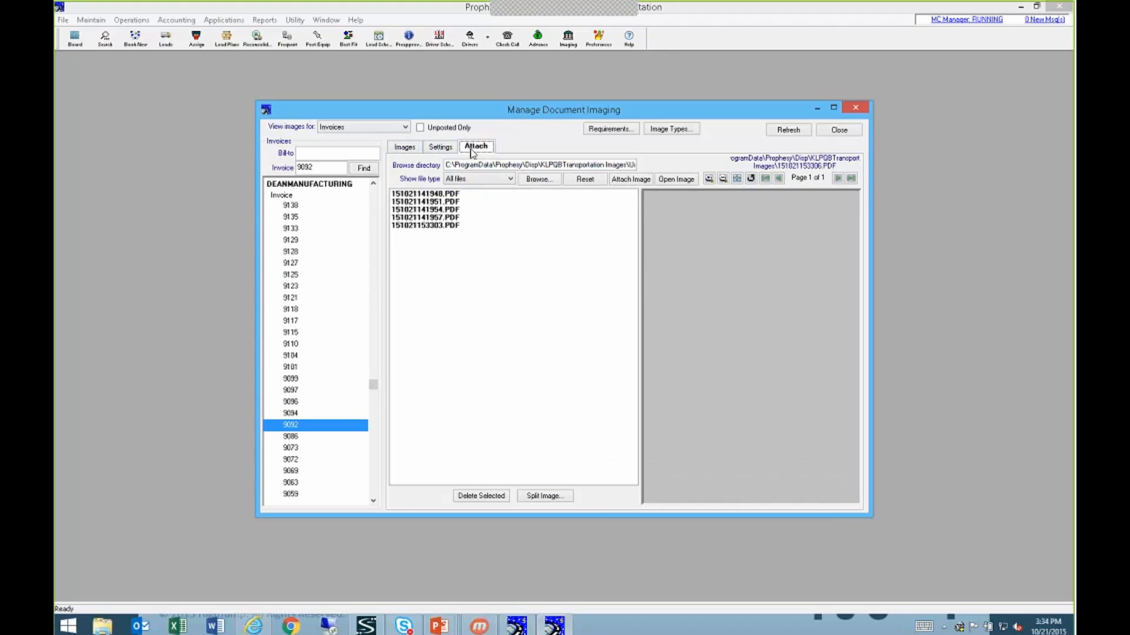
{"action": "left_click", "coordinate": [452, 226]}
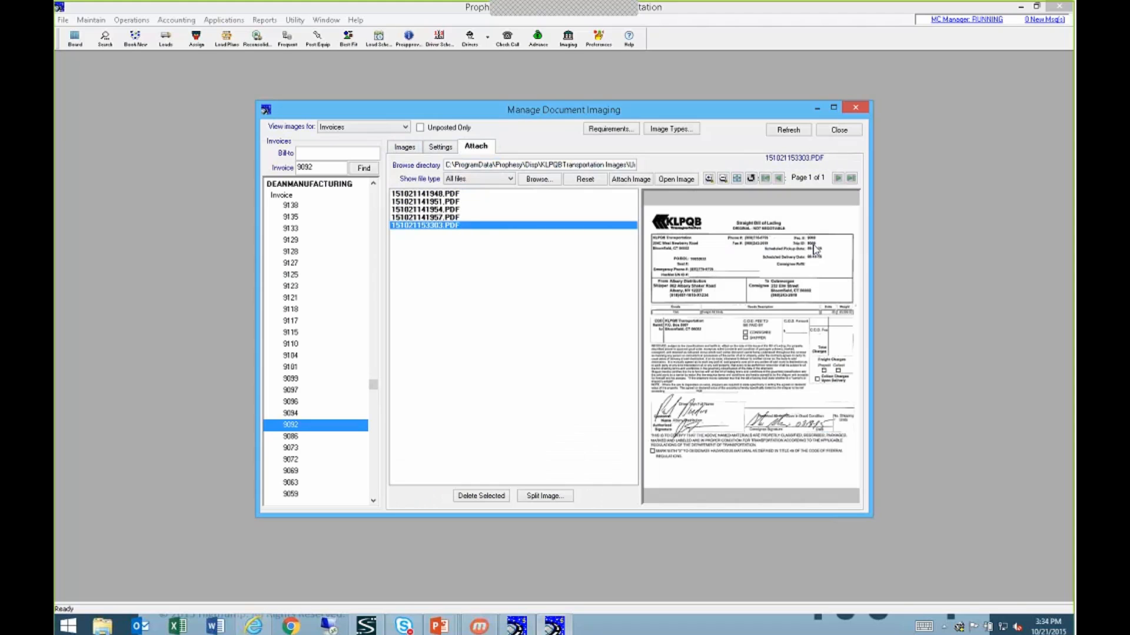
{"action": "left_click", "coordinate": [709, 179]}
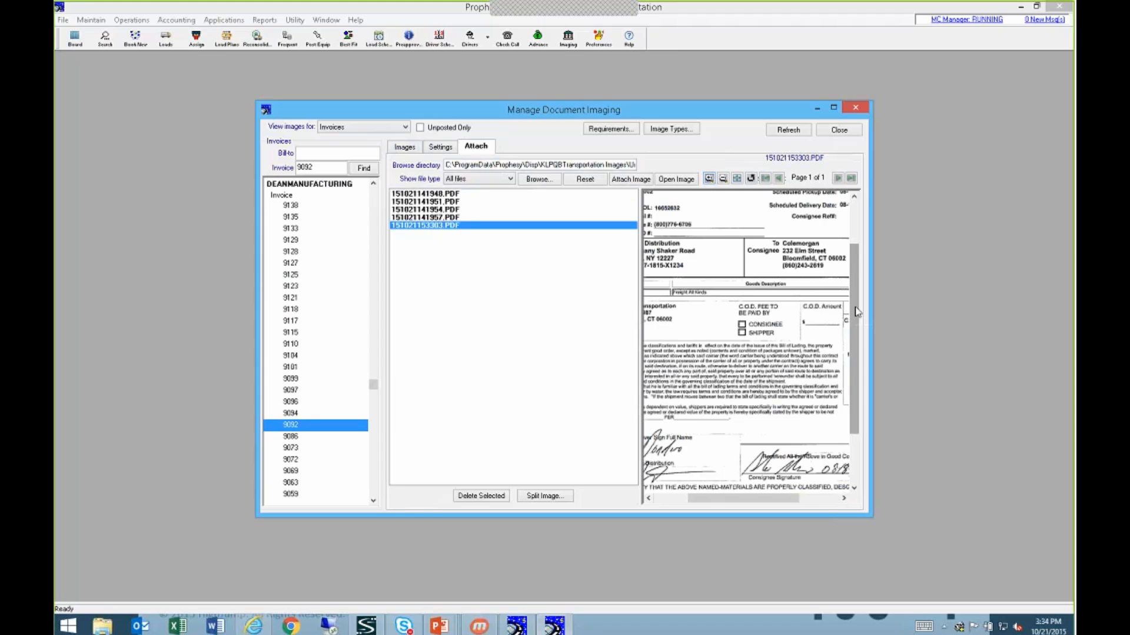
{"action": "scroll", "coordinate": [845, 305], "scroll_direction": "up", "scroll_amount": 3}
{"action": "left_click_drag", "start_coordinate": [774, 501], "coordinate": [809, 500]}
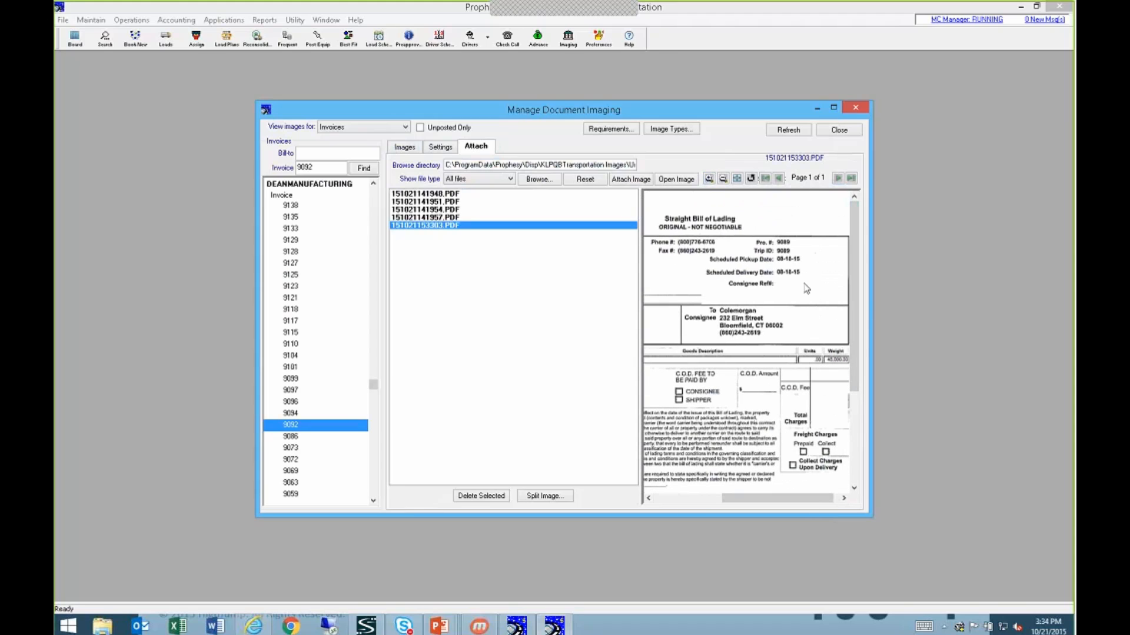
Find invoice 9089 in the invoice list, and attach 151021153303.PDF to the neighbouring invoice 9090.
{"action": "left_click_drag", "start_coordinate": [333, 164], "coordinate": [215, 147]}
{"action": "type", "text": "9089"}
{"action": "key", "text": "Return"}
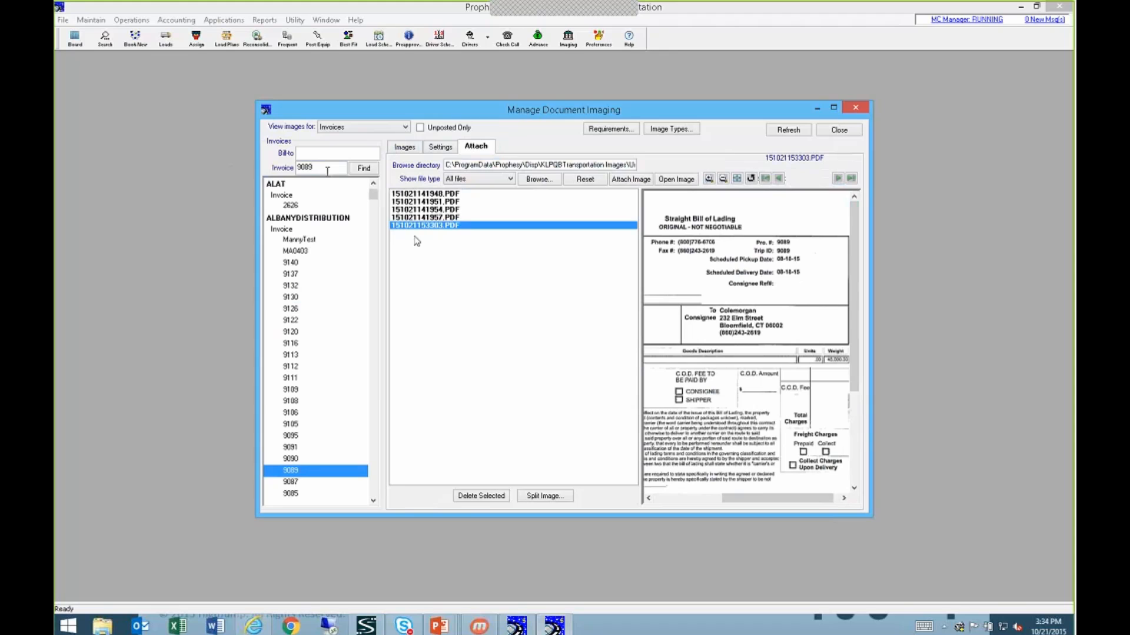
{"action": "left_click_drag", "start_coordinate": [423, 225], "coordinate": [297, 458]}
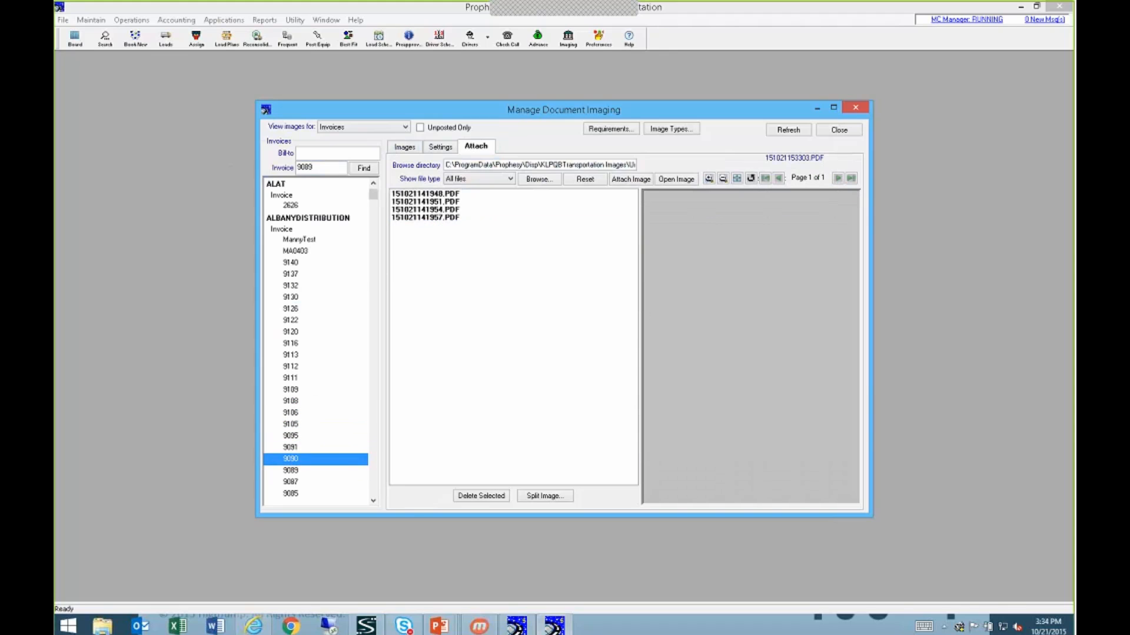
Set the image type of the attachment on invoice 9090 to BOL.
{"action": "left_click", "coordinate": [406, 148]}
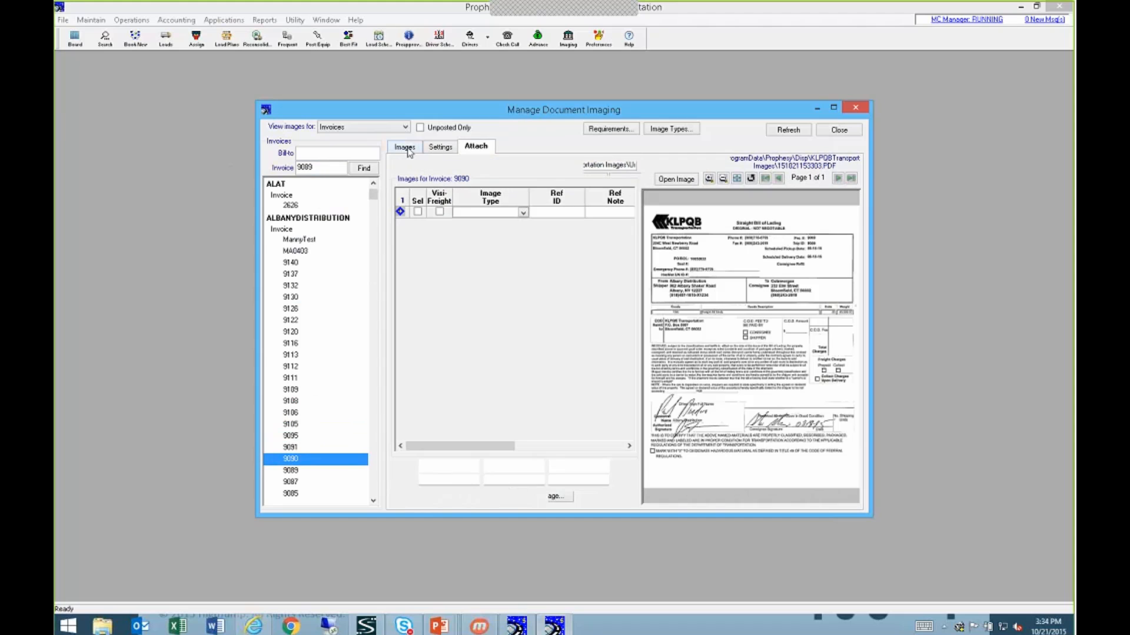
{"action": "left_click", "coordinate": [522, 213]}
{"action": "left_click", "coordinate": [481, 238]}
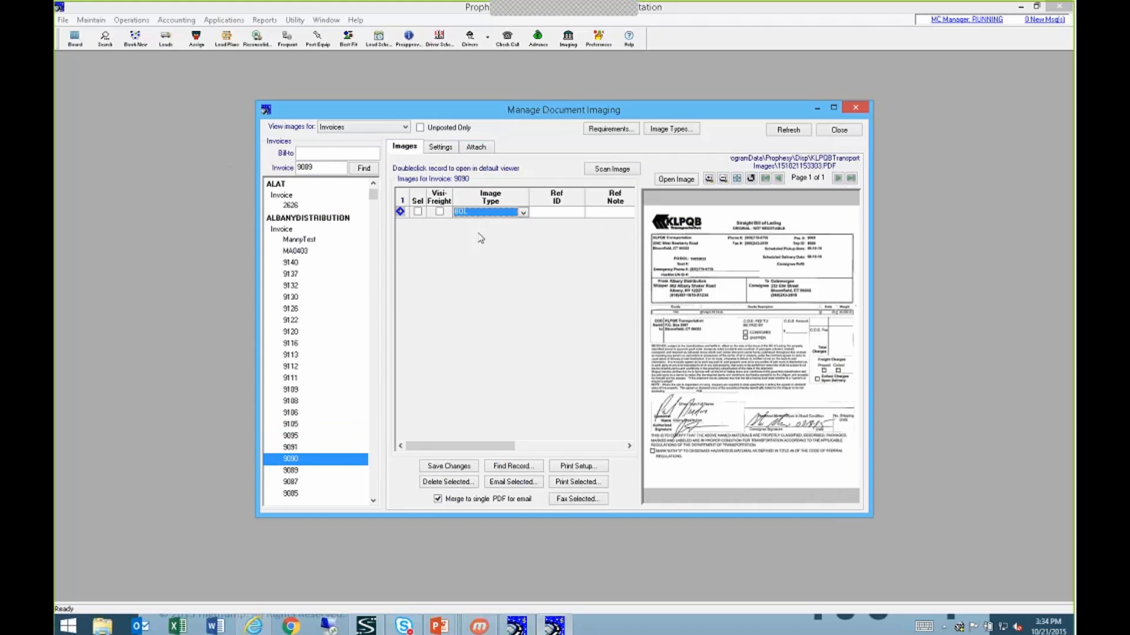
Select the BOL image on invoice 9090 and reassign it to invoice 9089.
{"action": "left_click", "coordinate": [295, 465]}
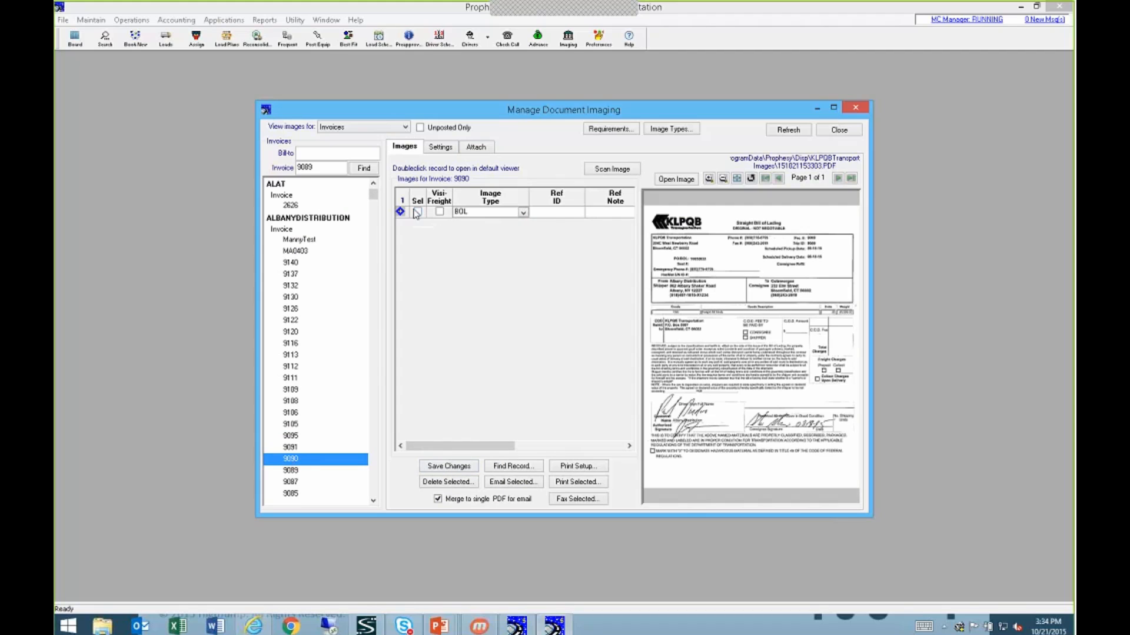
{"action": "left_click", "coordinate": [417, 211]}
{"action": "left_click_drag", "start_coordinate": [429, 213], "coordinate": [302, 470]}
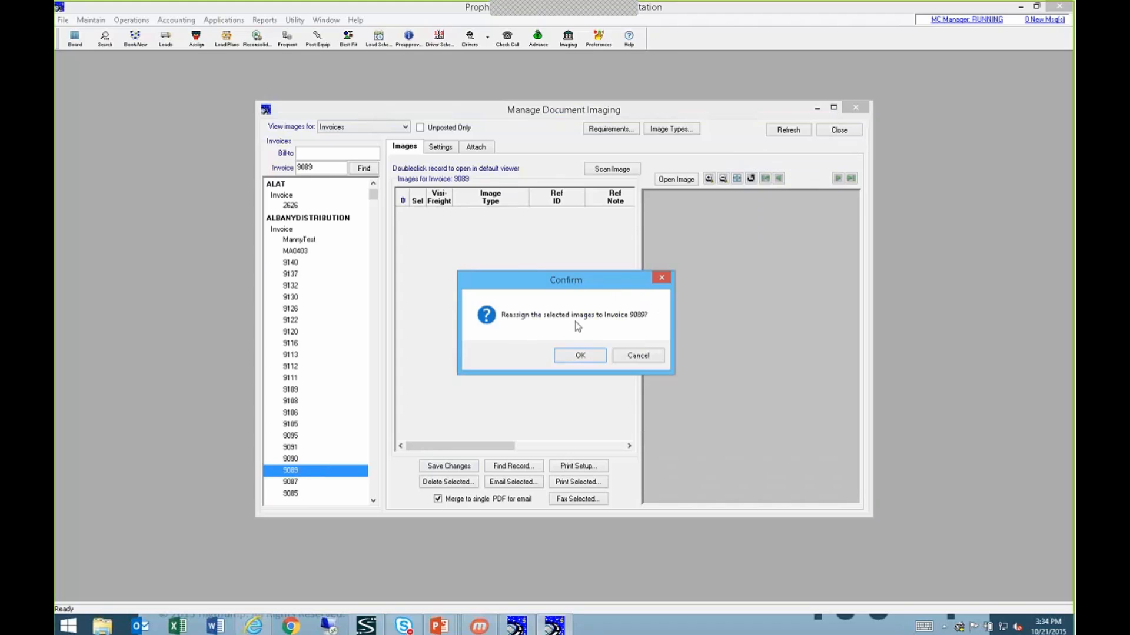
{"action": "left_click", "coordinate": [586, 358]}
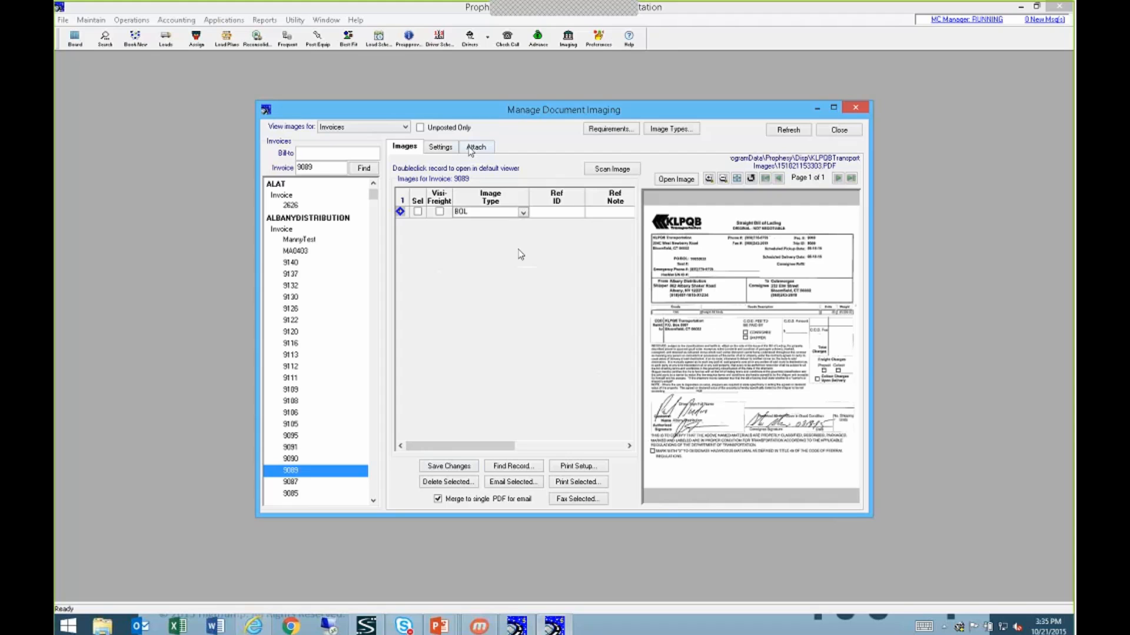
Turn off batch scanning, enable the prompt for image details, and set the pages to scan to 1.
{"action": "left_click", "coordinate": [446, 151]}
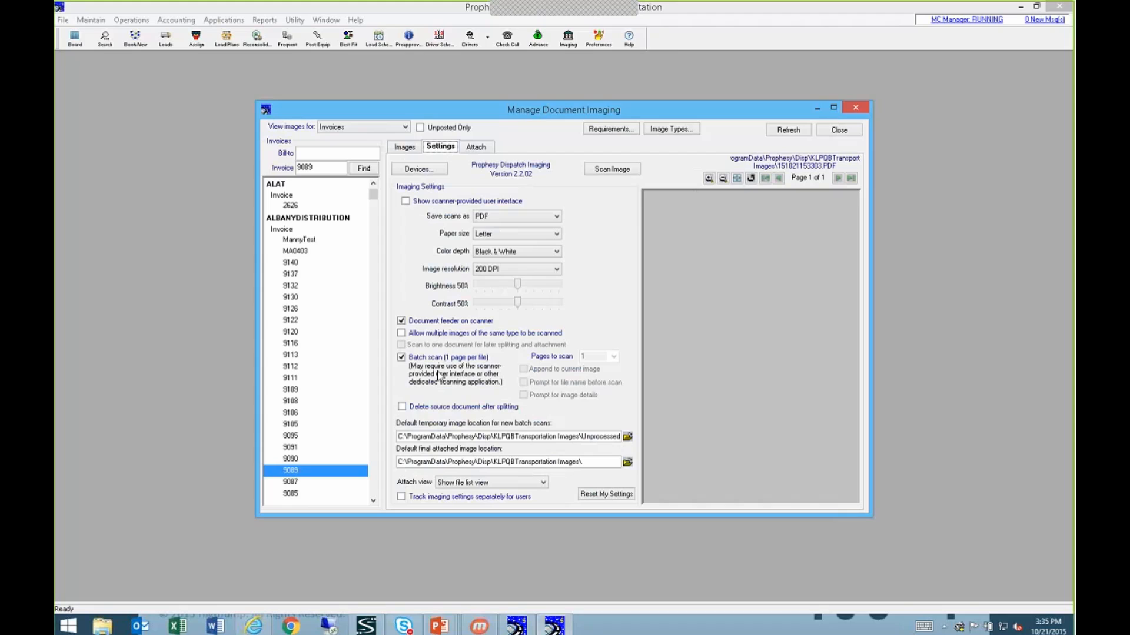
{"action": "left_click", "coordinate": [401, 358]}
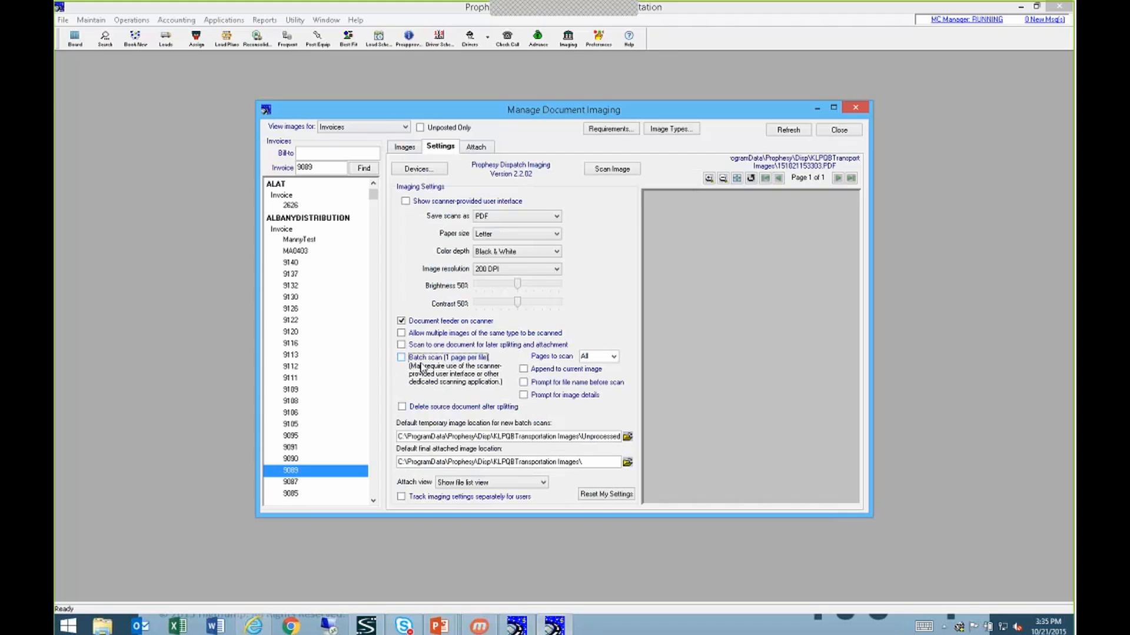
{"action": "left_click", "coordinate": [523, 395]}
{"action": "left_click", "coordinate": [531, 397]}
{"action": "left_click", "coordinate": [523, 395]}
{"action": "left_click", "coordinate": [613, 357]}
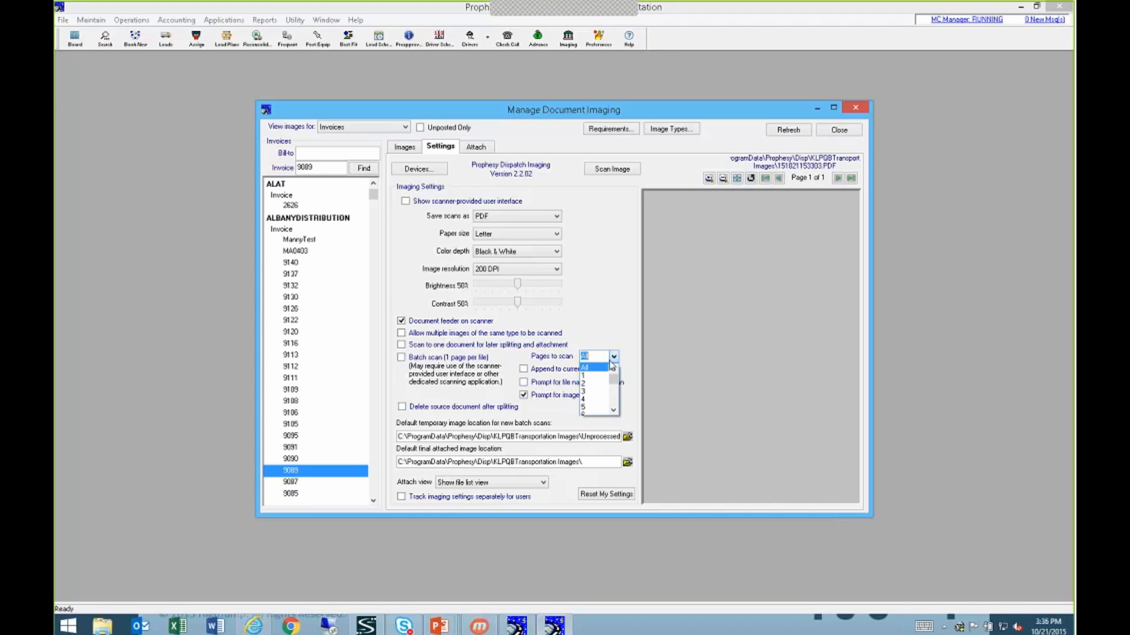
{"action": "left_click", "coordinate": [591, 375]}
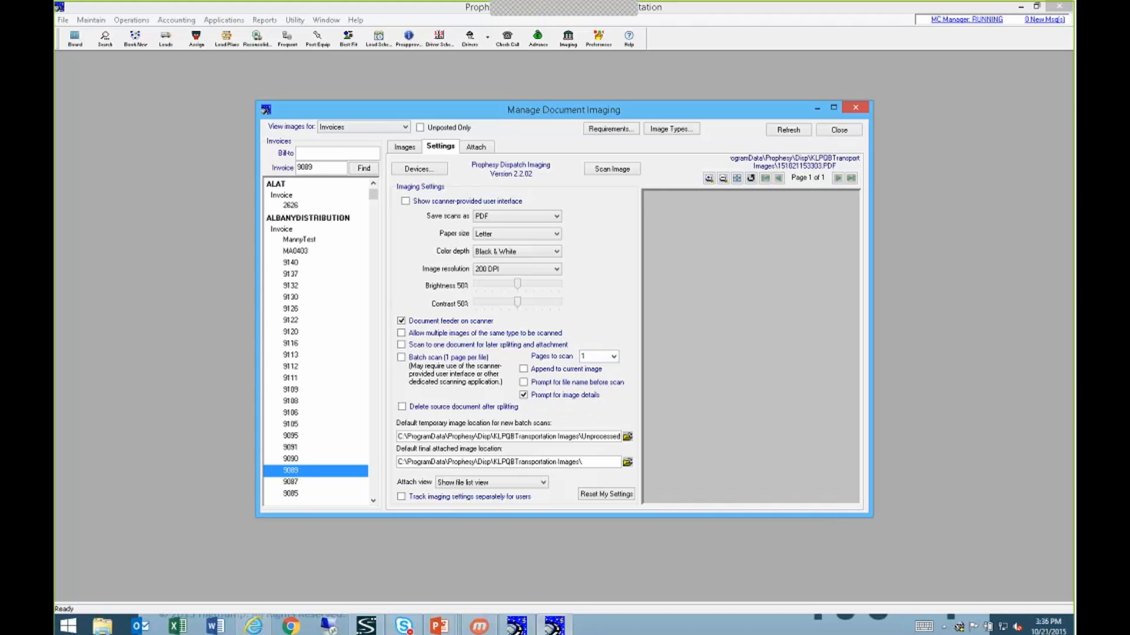
Cancel the image details of a scan started on invoice 9089, and find invoice 9137 instead.
{"action": "left_click", "coordinate": [612, 169]}
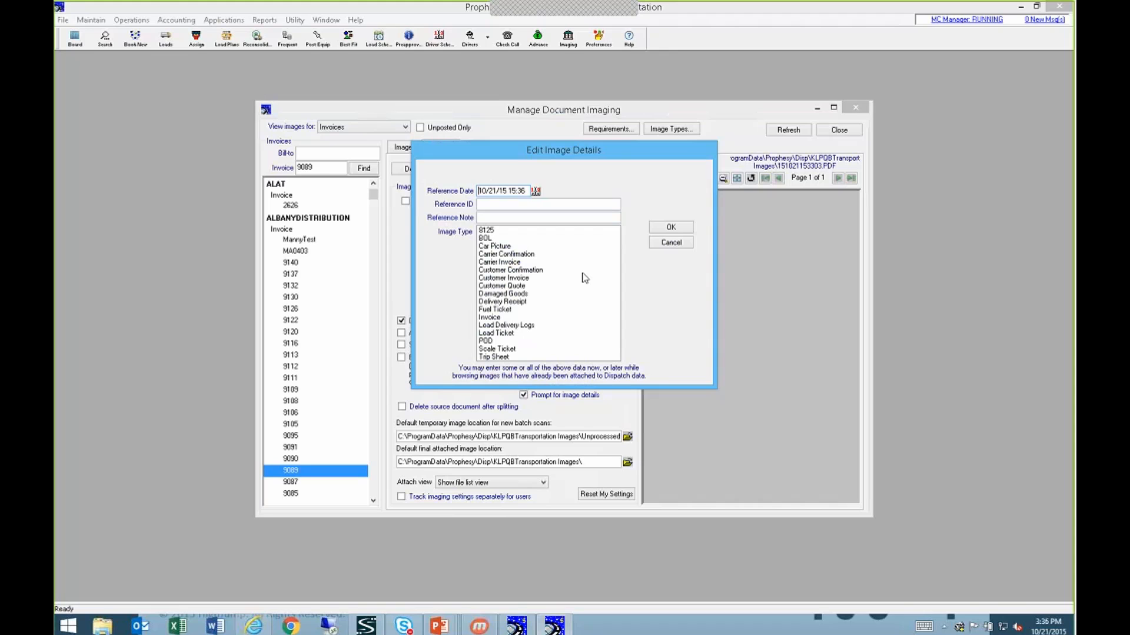
{"action": "left_click", "coordinate": [671, 242]}
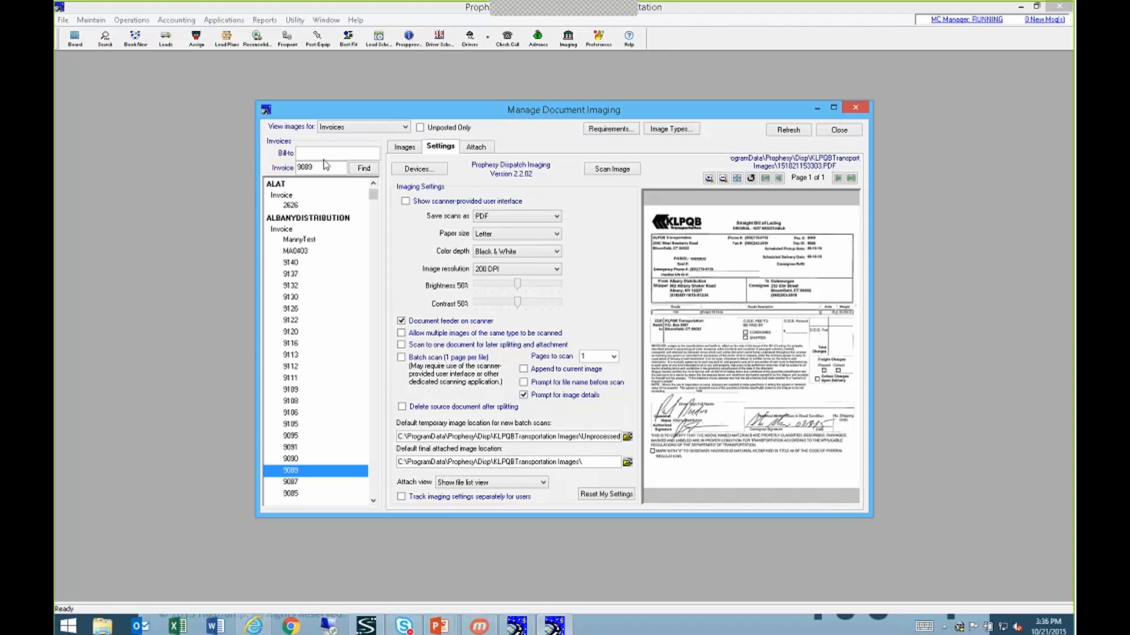
{"action": "left_click_drag", "start_coordinate": [314, 167], "coordinate": [194, 166]}
{"action": "type", "text": "9137"}
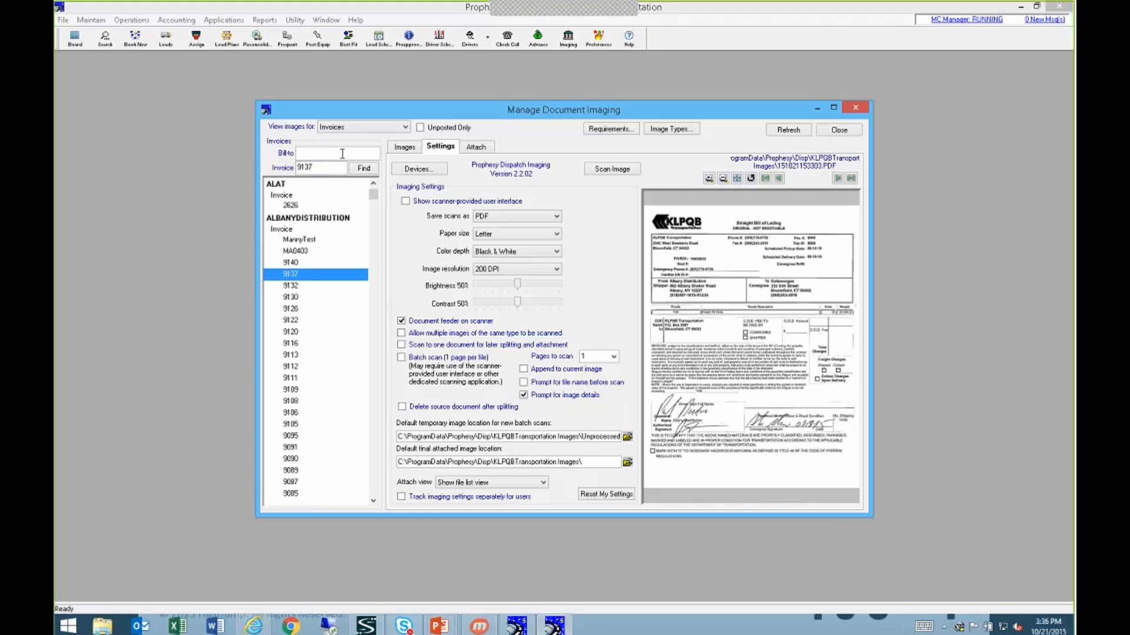
Scan a BOL image to invoice 9137 with the signer's name as reference note, overwriting the existing image file.
{"action": "left_click", "coordinate": [606, 170]}
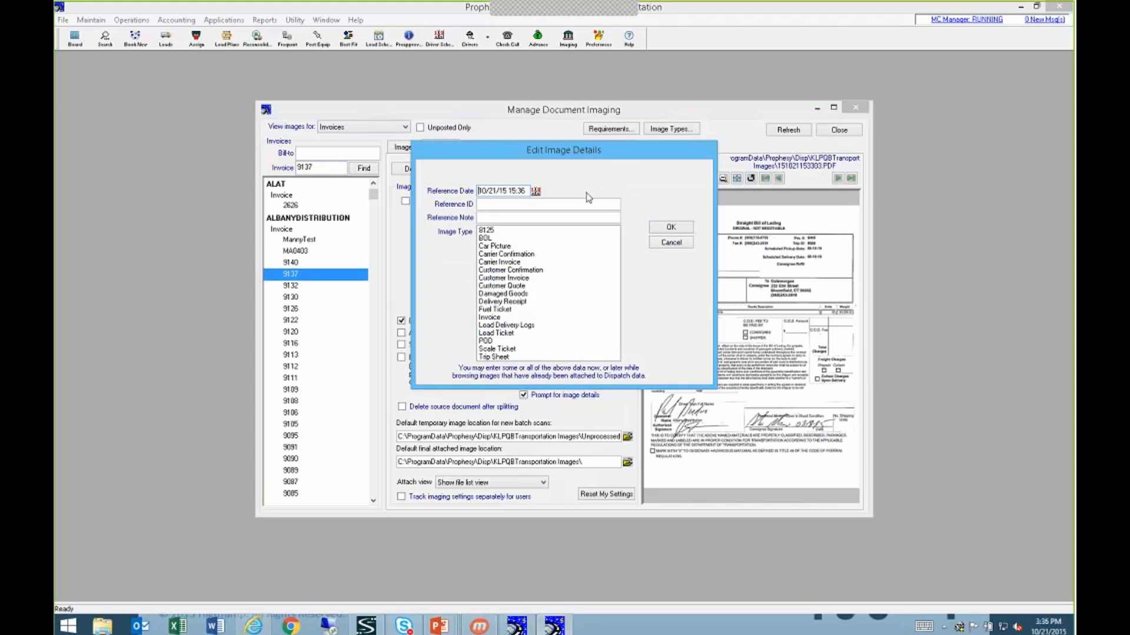
{"action": "left_click", "coordinate": [505, 238]}
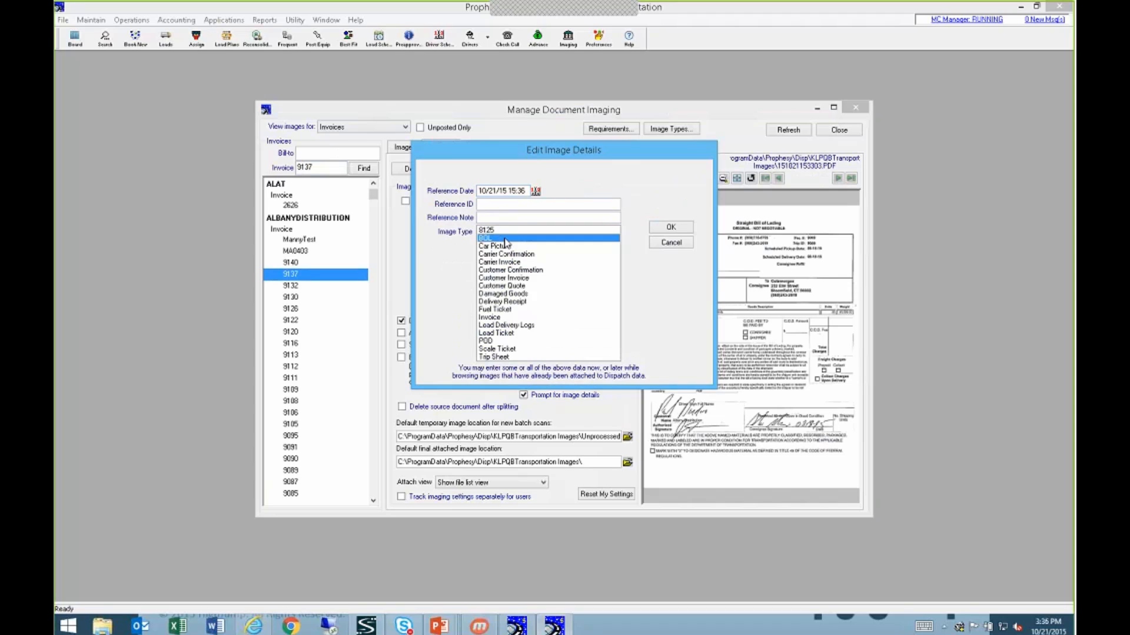
{"action": "left_click", "coordinate": [510, 217]}
{"action": "type", "text": "Tom Smith"}
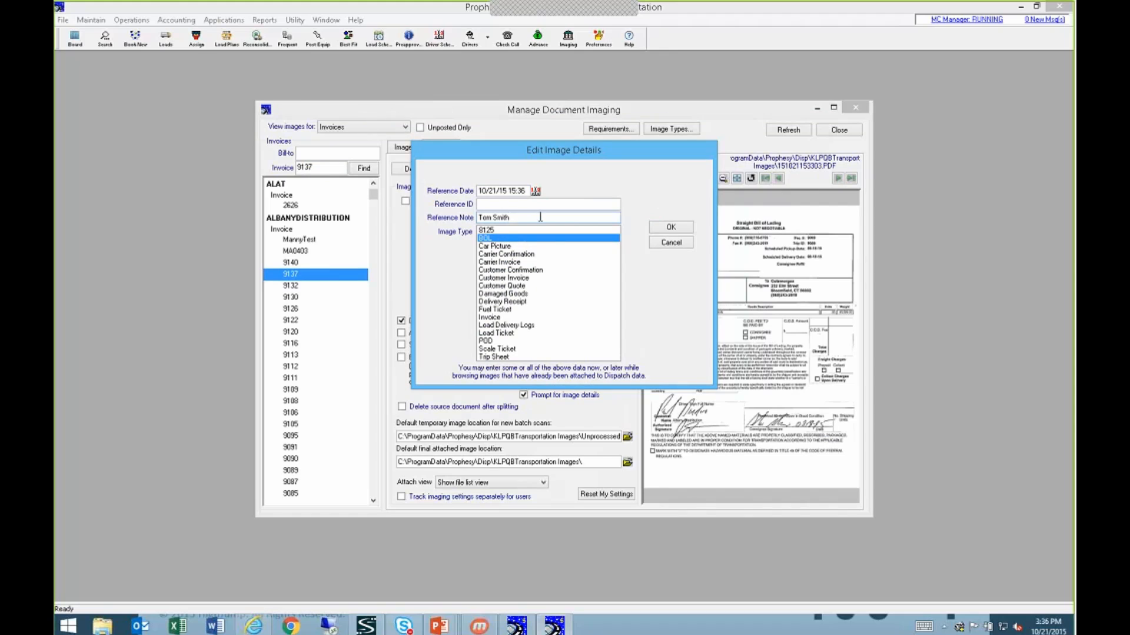
{"action": "left_click", "coordinate": [669, 228]}
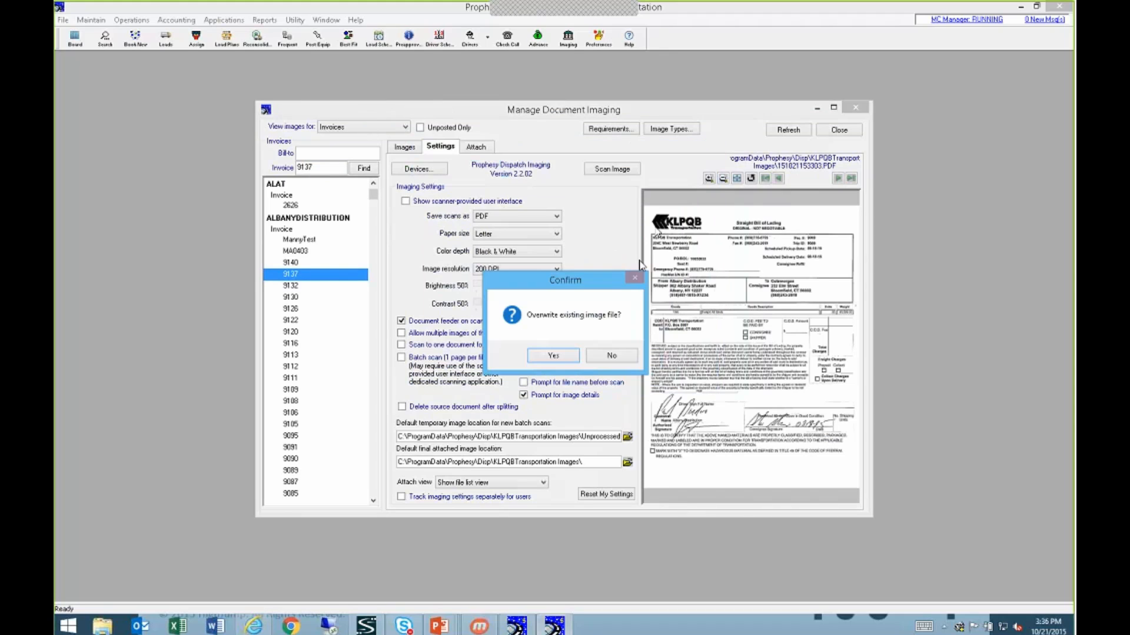
{"action": "left_click", "coordinate": [553, 358]}
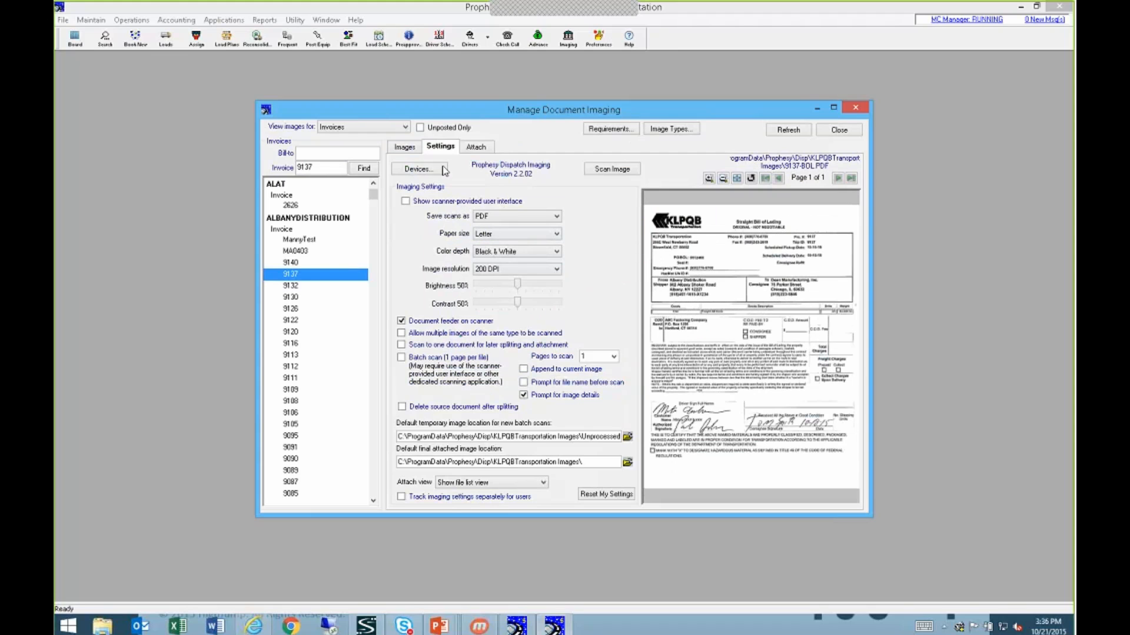
Review the images of invoice 9137 and display the BOL record carrying the reference note.
{"action": "left_click", "coordinate": [410, 149]}
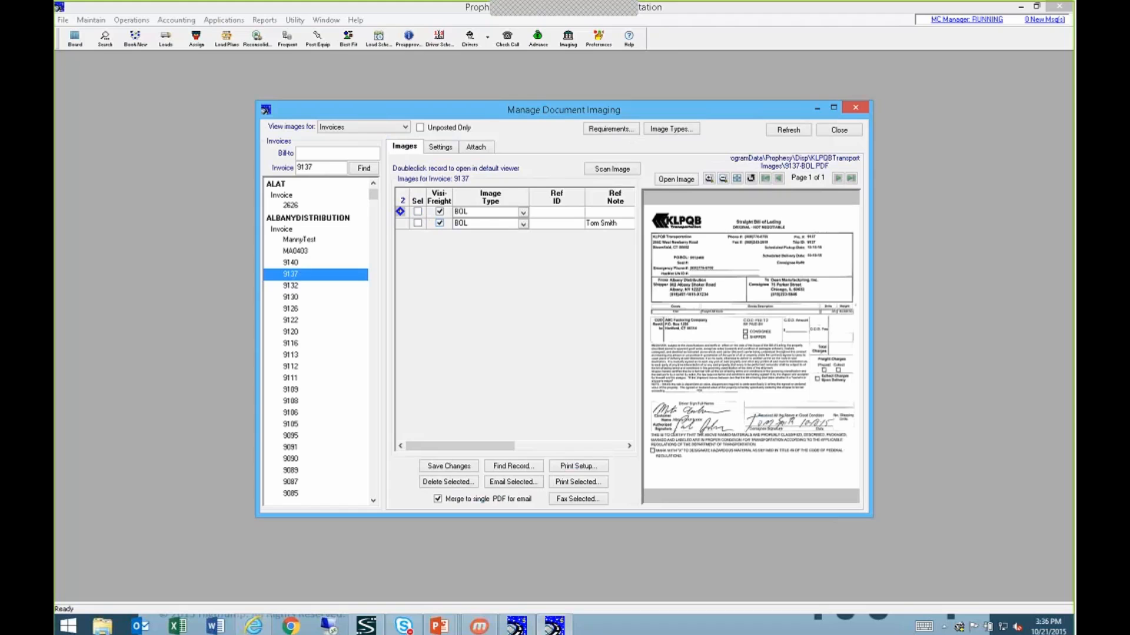
{"action": "left_click", "coordinate": [412, 224]}
{"action": "mouse_move", "coordinate": [460, 446]}
{"action": "left_mouse_down"}
{"action": "mouse_move", "coordinate": [558, 447]}
{"action": "mouse_move", "coordinate": [471, 447]}
{"action": "left_mouse_up"}
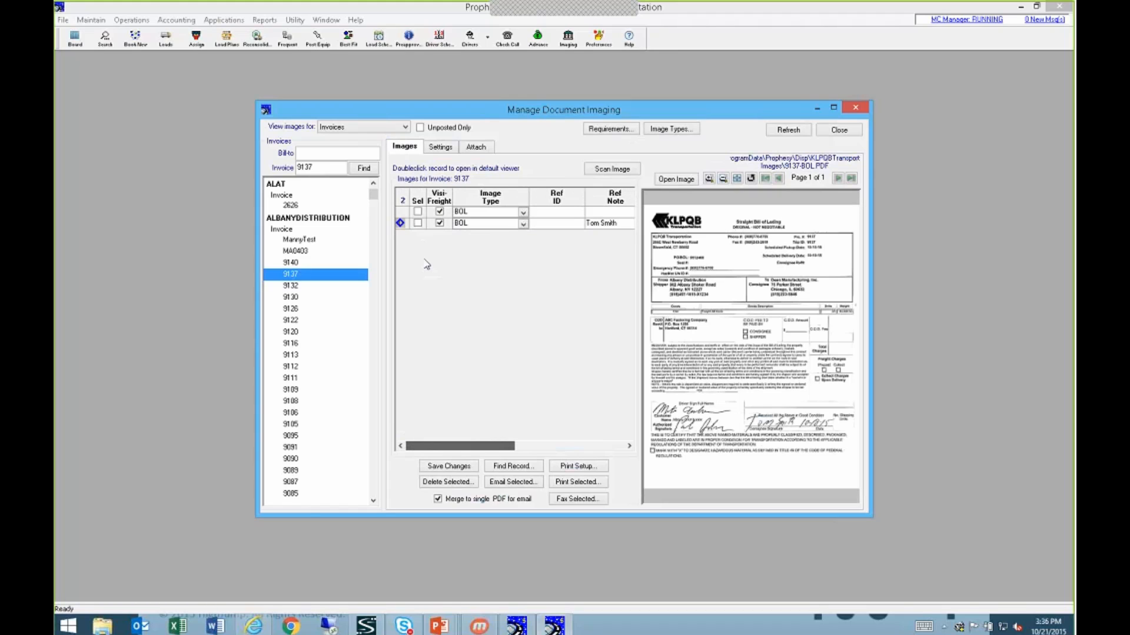
Scan a POD image to invoice 9137 with the signer's name as reference note, and display its record among the invoice's images.
{"action": "left_click", "coordinate": [446, 151]}
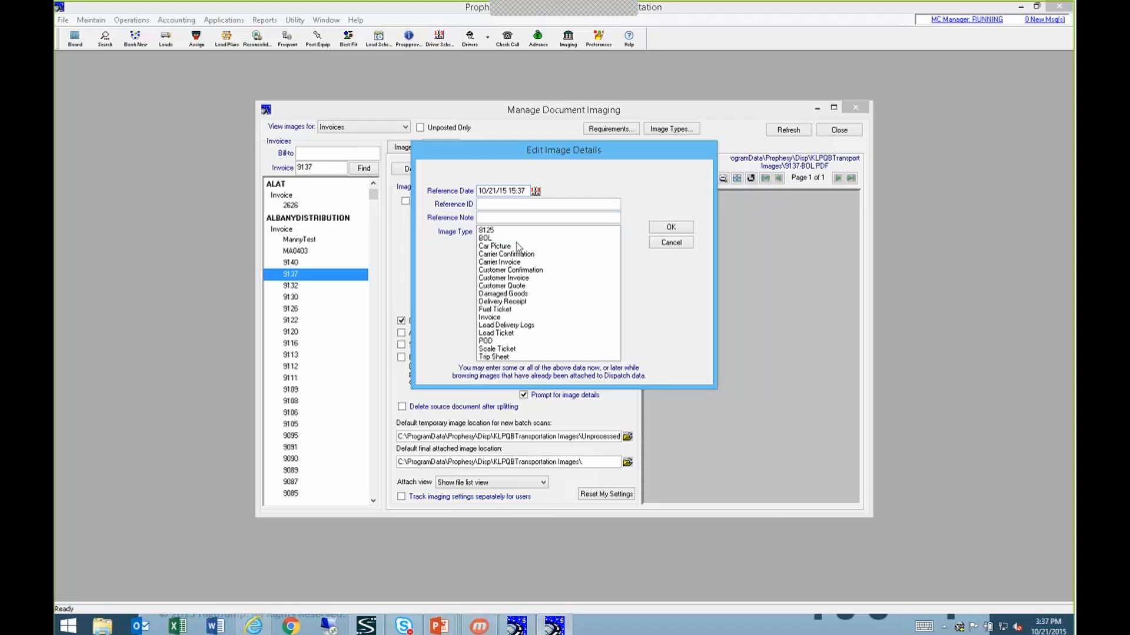
{"action": "left_click", "coordinate": [506, 341]}
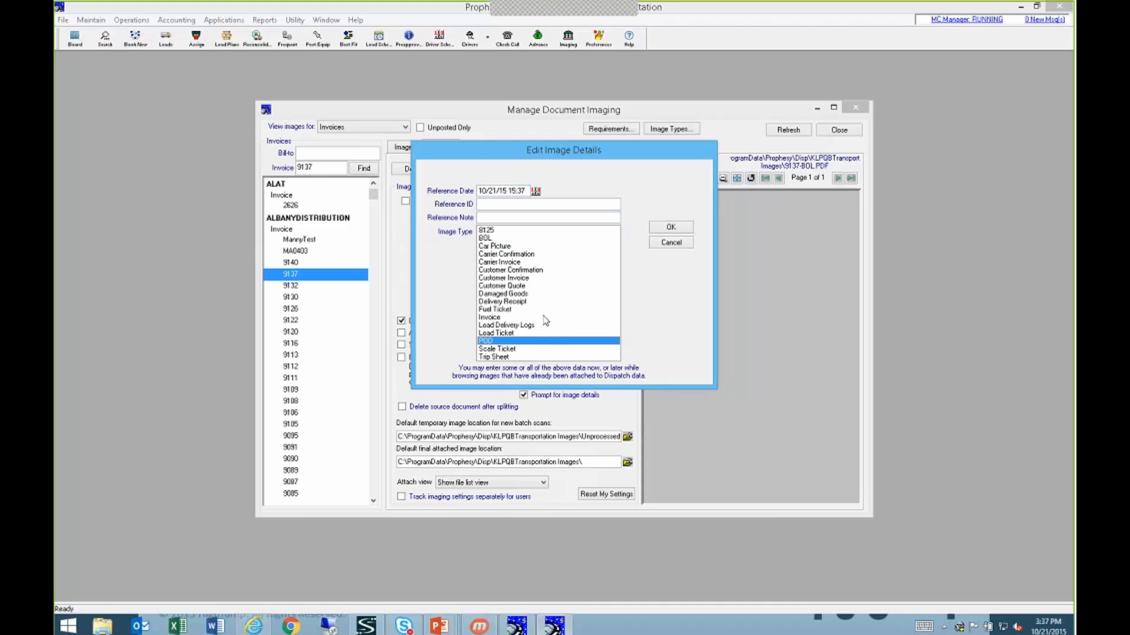
{"action": "left_click", "coordinate": [519, 217]}
{"action": "type", "text": "John Smith"}
{"action": "left_click", "coordinate": [661, 228]}
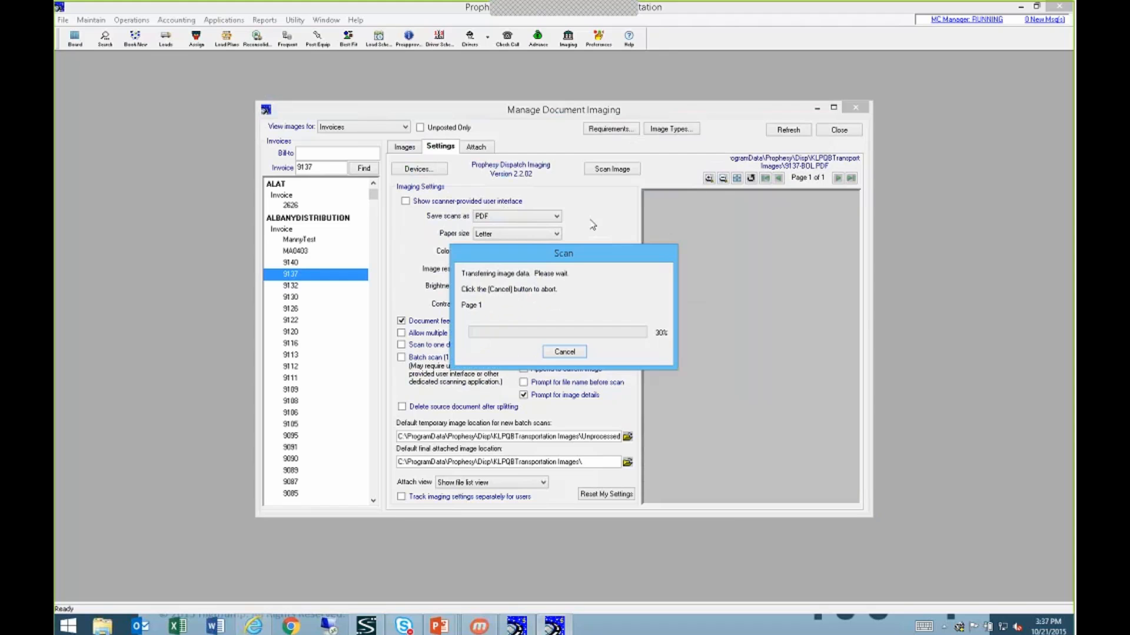
{"action": "left_click", "coordinate": [409, 150]}
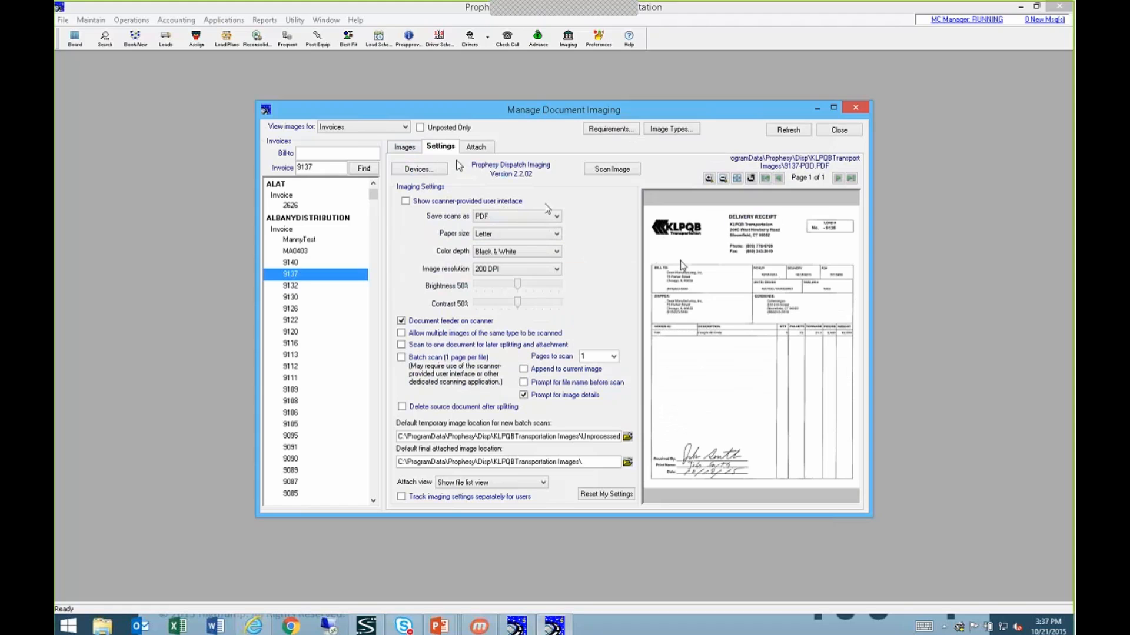
{"action": "left_click", "coordinate": [407, 235]}
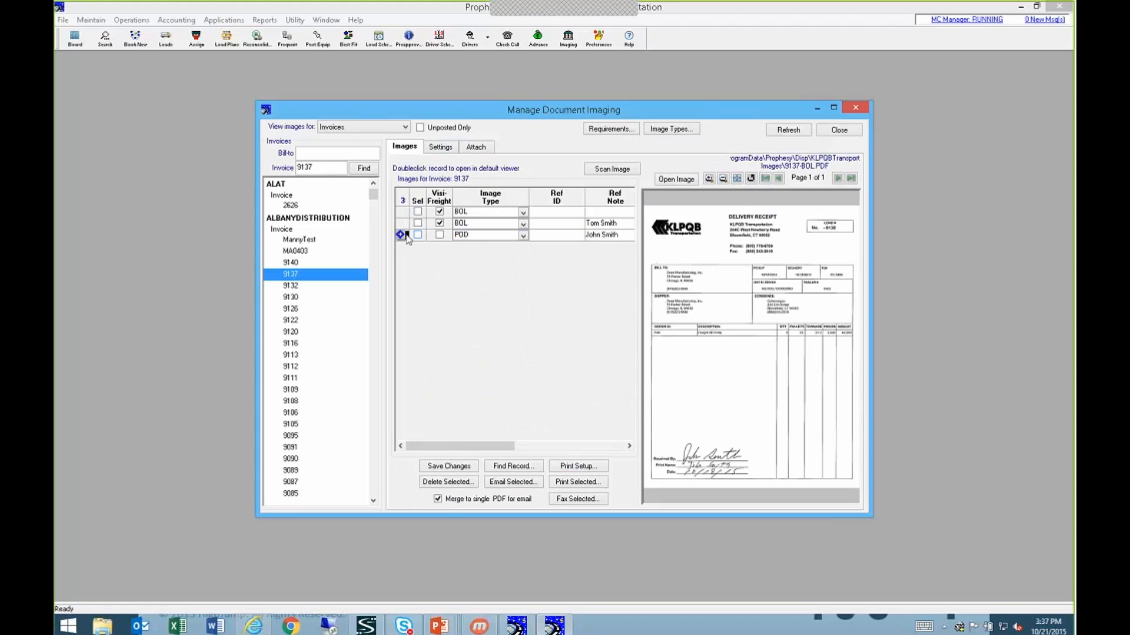
Enable scanning to one document for splitting and attachment, and scan the pages into the unprocessed files available to attach.
{"action": "left_click", "coordinate": [447, 148]}
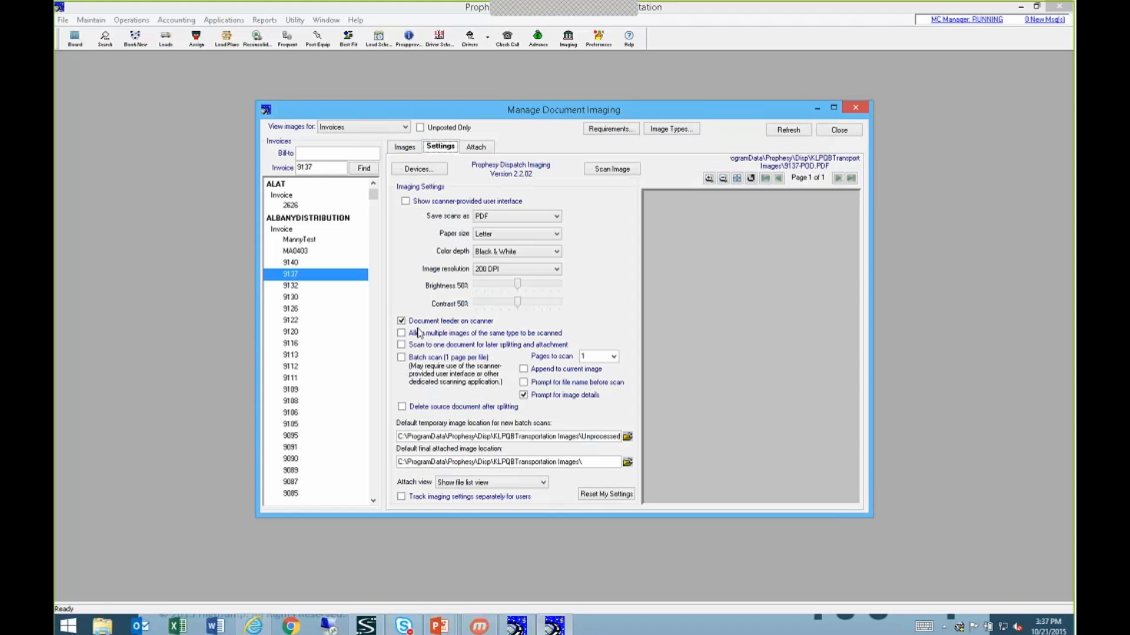
{"action": "left_click", "coordinate": [402, 346]}
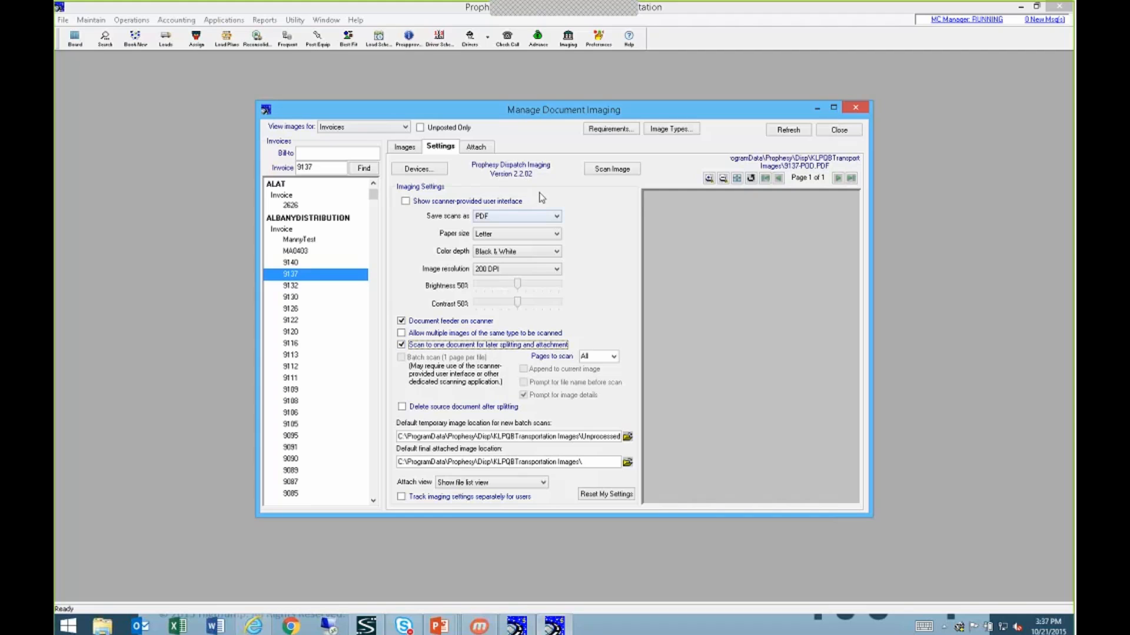
{"action": "left_click", "coordinate": [612, 170]}
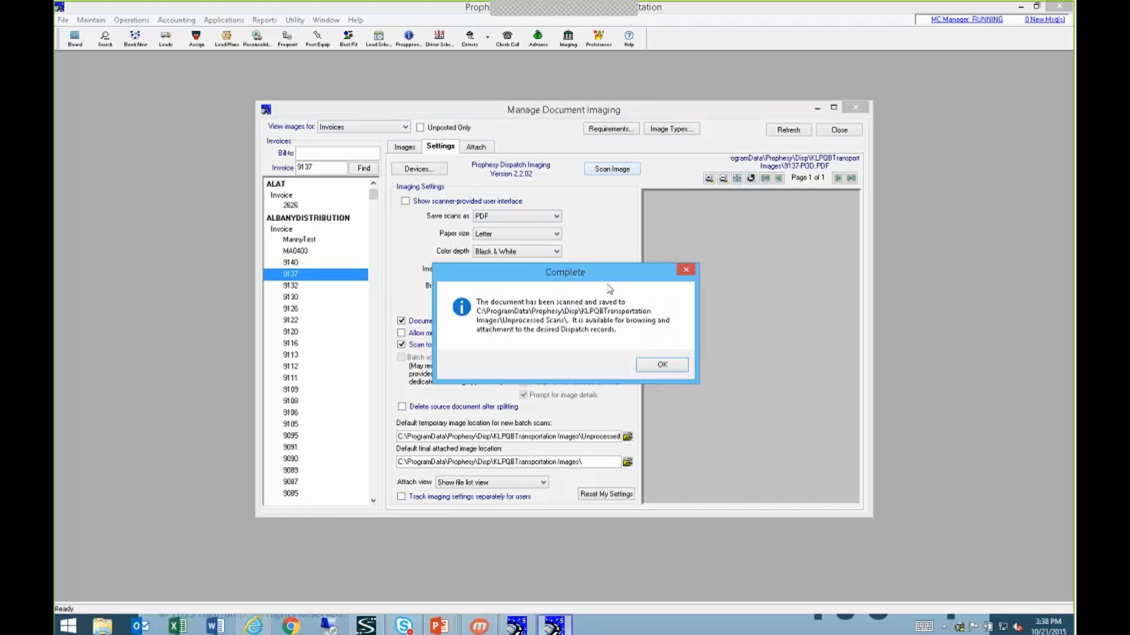
{"action": "left_click", "coordinate": [671, 366]}
{"action": "left_click", "coordinate": [478, 150]}
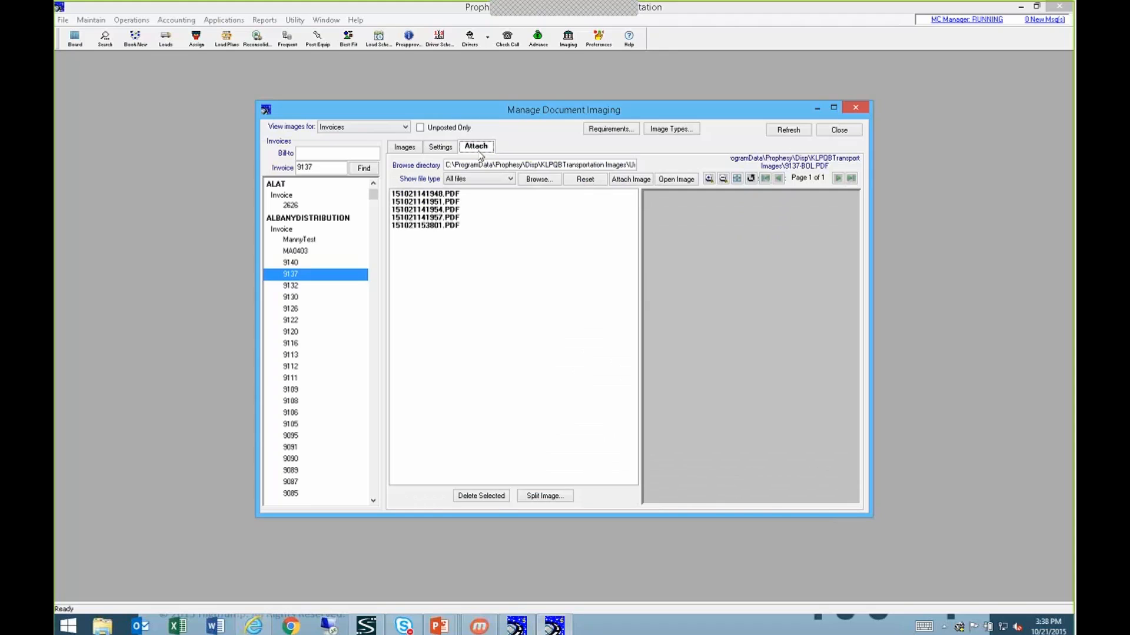
Page through the scanned file 151021153801.PDF from its first page to its last and return to the first.
{"action": "left_click", "coordinate": [438, 226]}
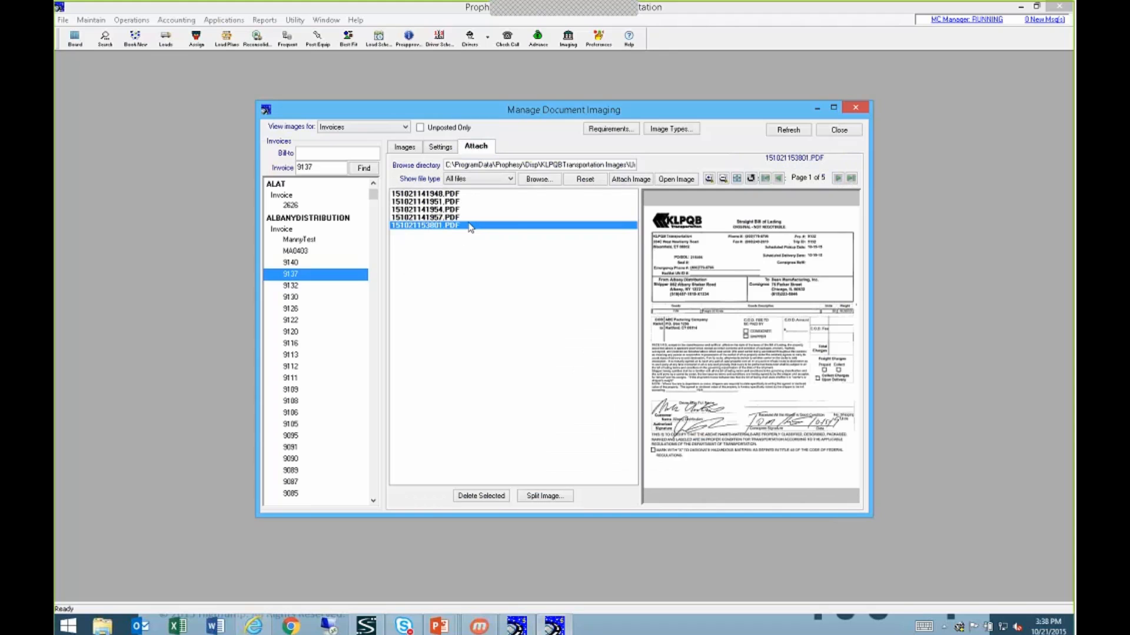
{"action": "left_click", "coordinate": [838, 178]}
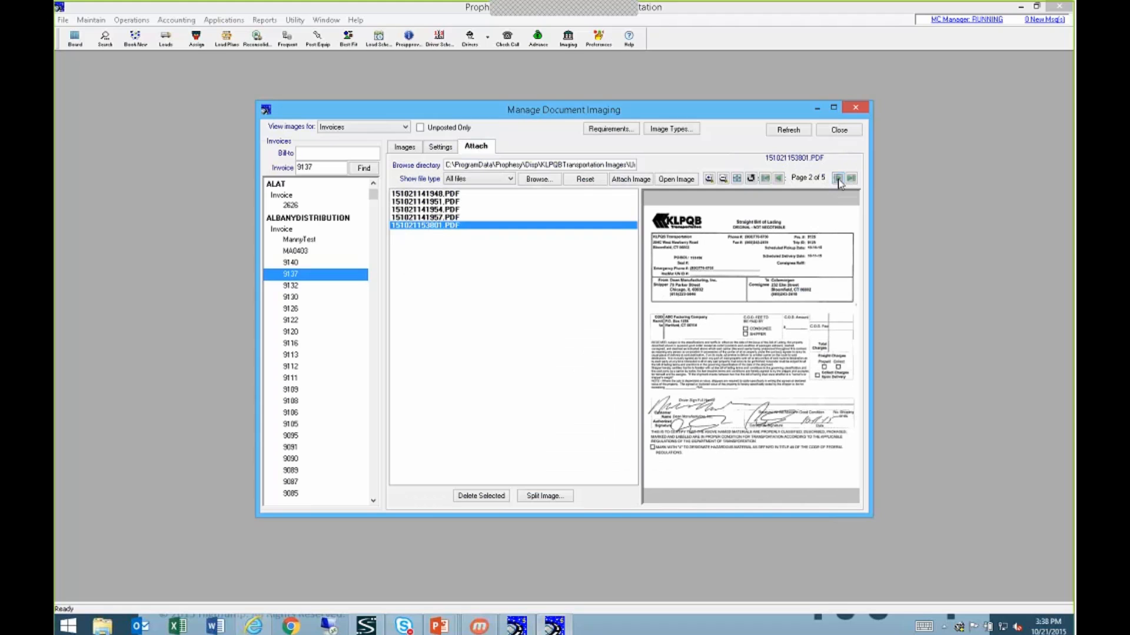
{"action": "left_click", "coordinate": [839, 180]}
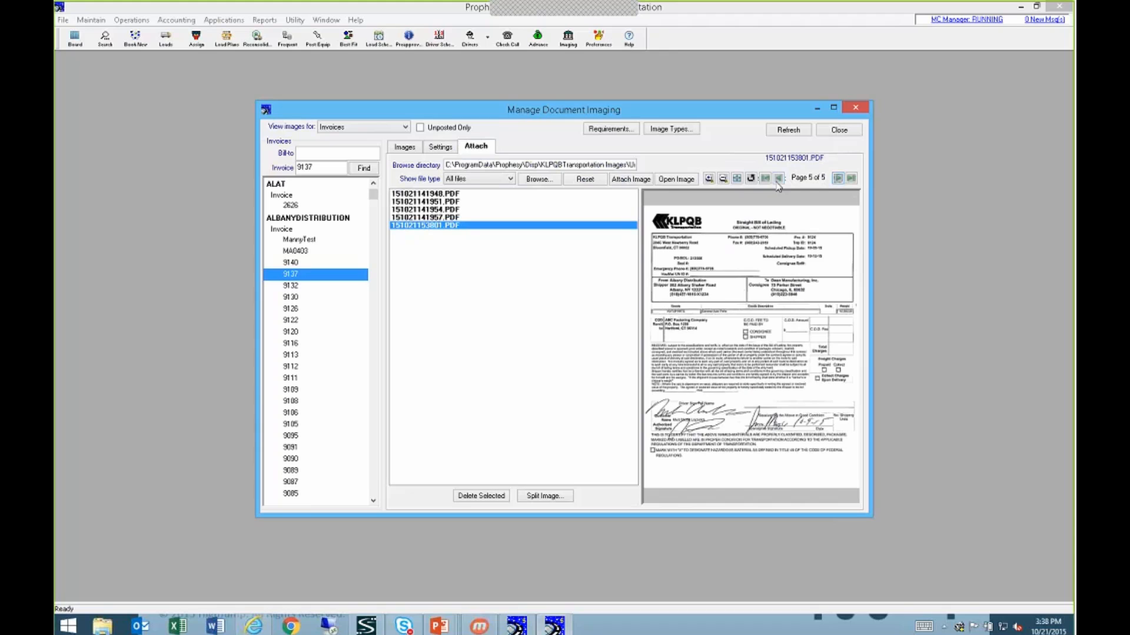
{"action": "left_click", "coordinate": [764, 178]}
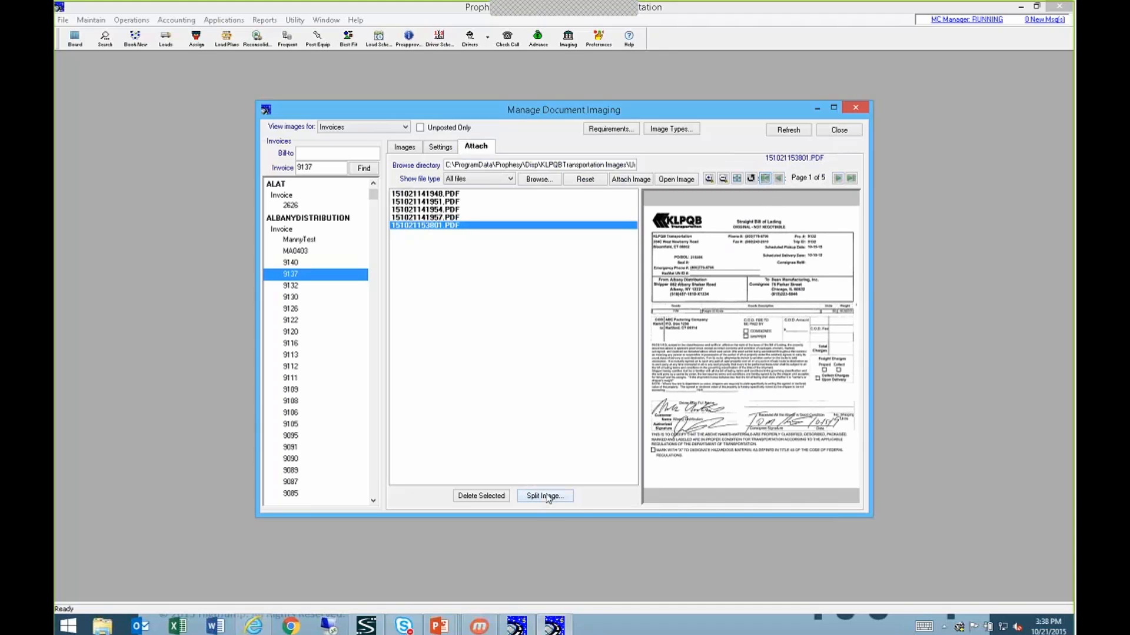
Split the scanned file 151021153801.PDF into two documents, one with pages 1 to 2 and one with pages 3 to 5.
{"action": "left_click", "coordinate": [544, 496]}
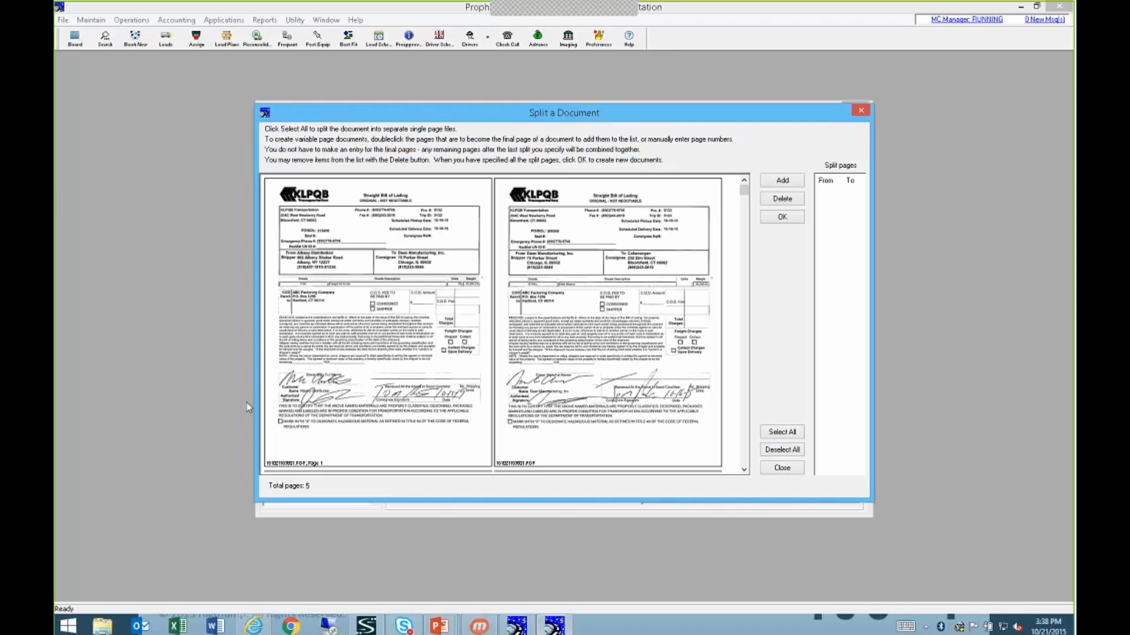
{"action": "left_click", "coordinate": [613, 309]}
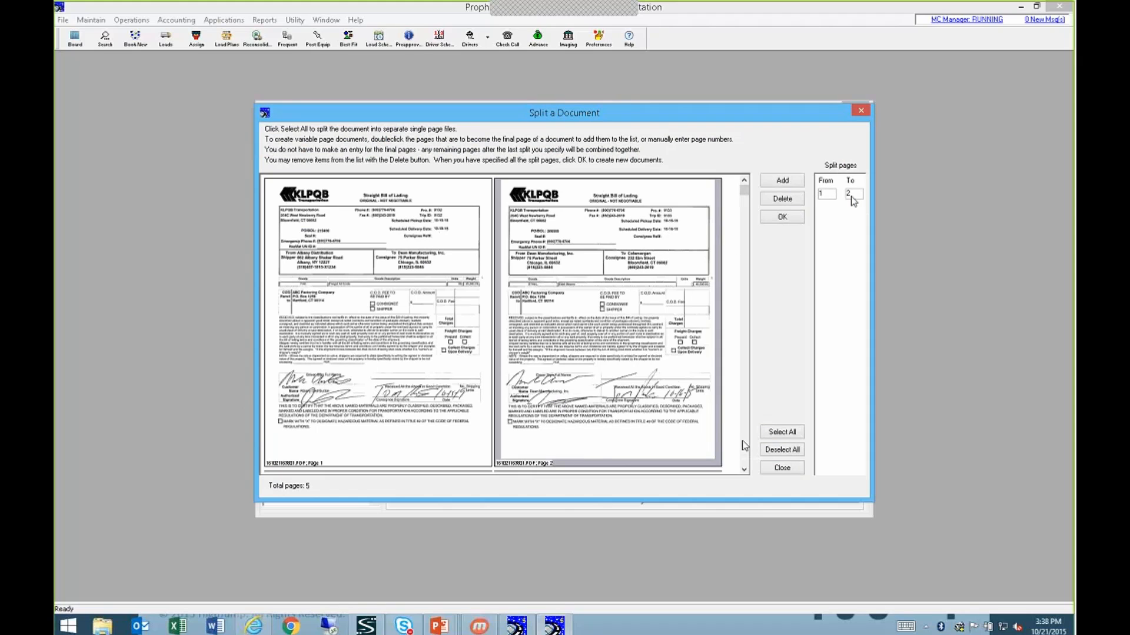
{"action": "left_click", "coordinate": [744, 469]}
{"action": "left_click", "coordinate": [744, 470]}
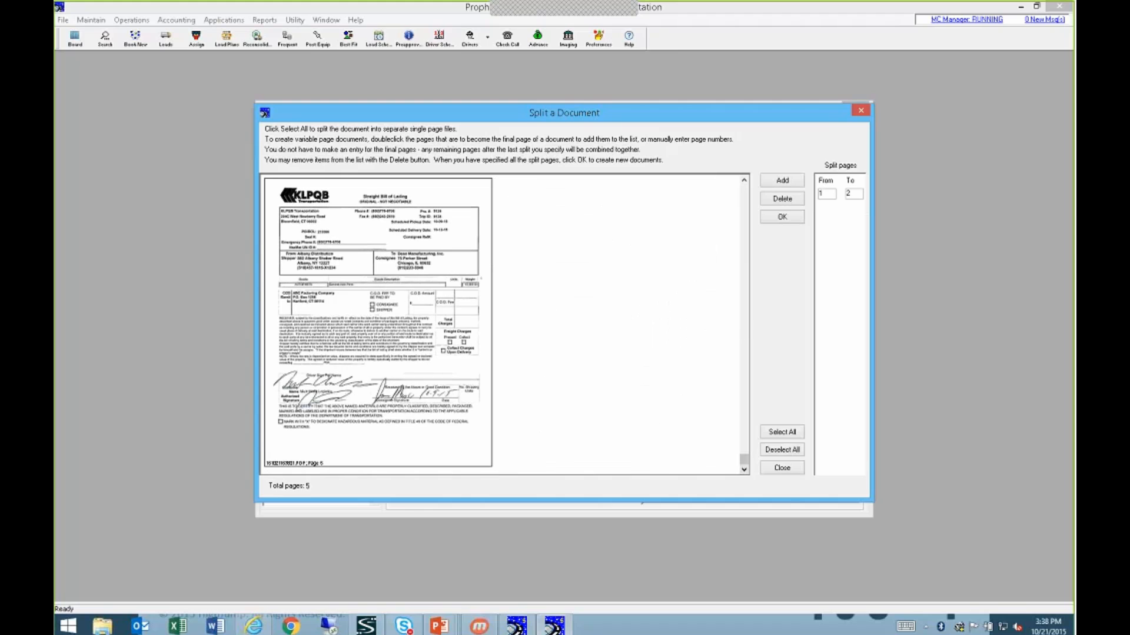
{"action": "left_click", "coordinate": [406, 342]}
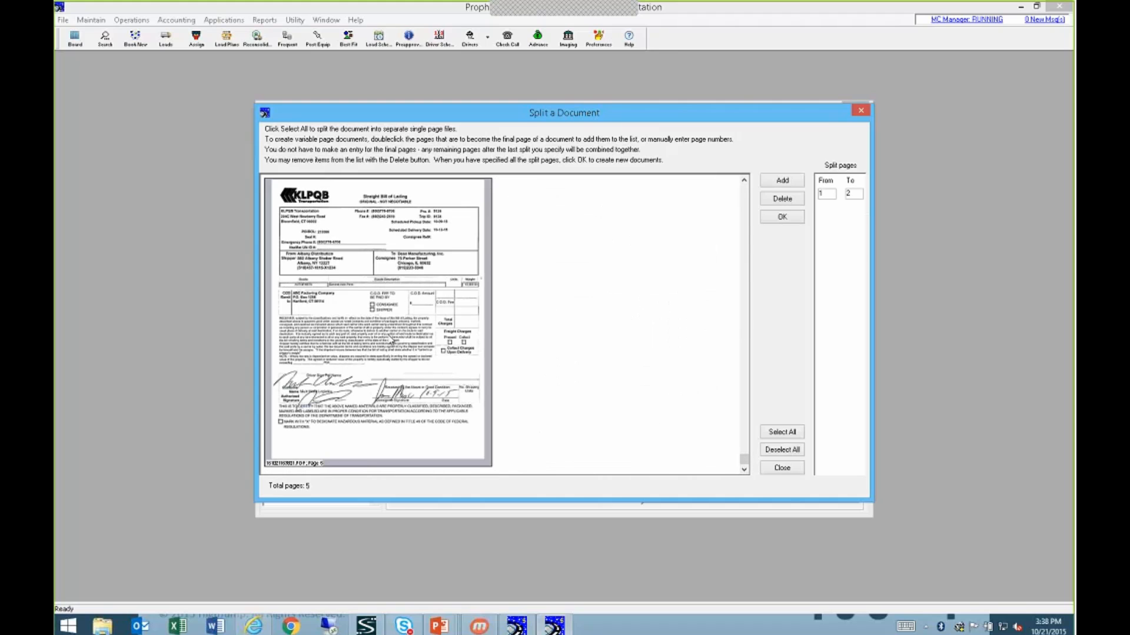
{"action": "double_click", "coordinate": [373, 330]}
{"action": "left_click", "coordinate": [782, 218]}
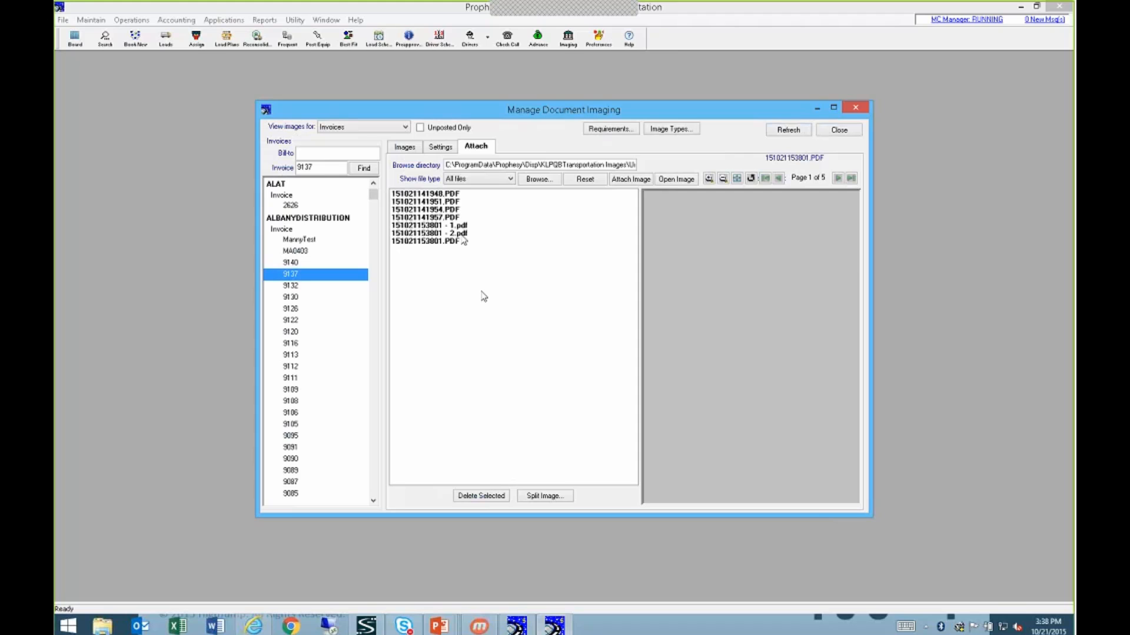
{"action": "left_click", "coordinate": [435, 227]}
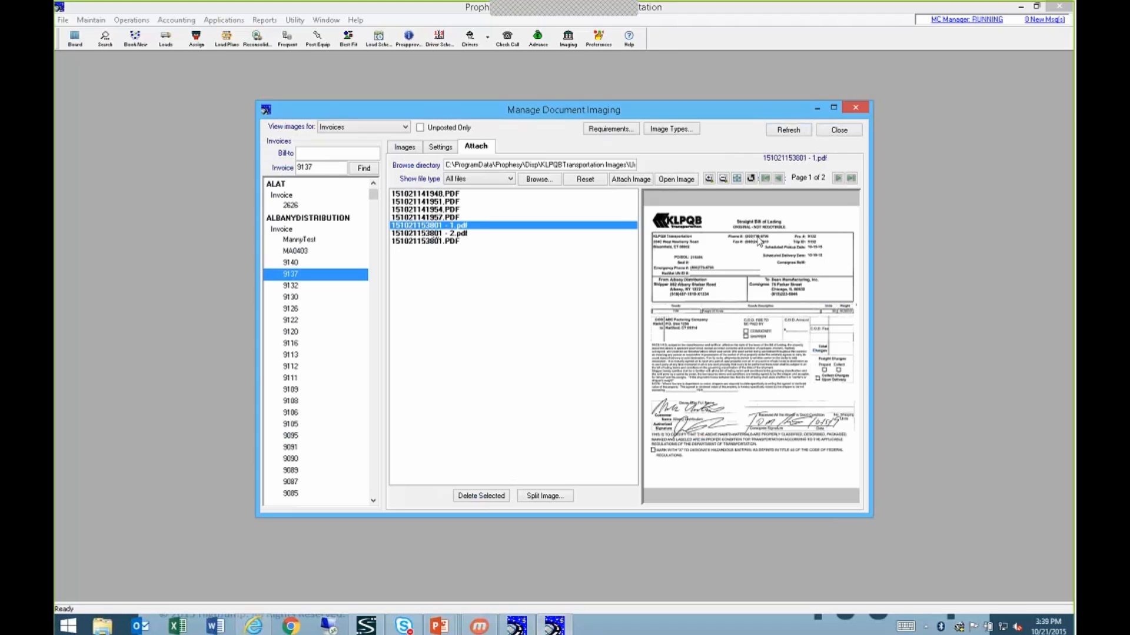
{"action": "left_click", "coordinate": [458, 234]}
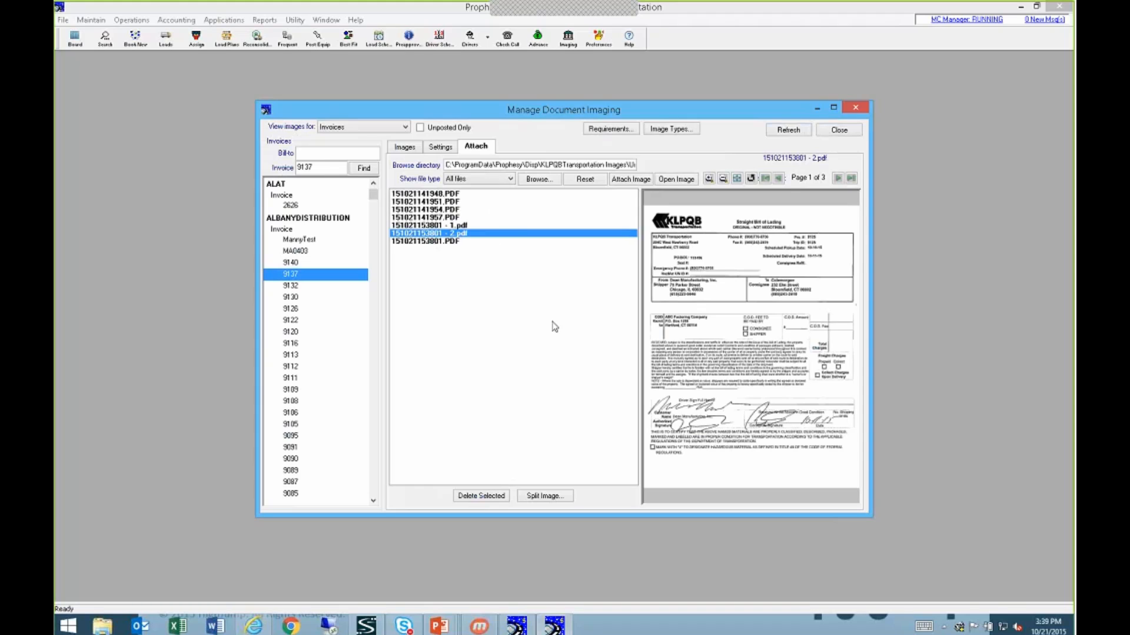
{"action": "left_click", "coordinate": [853, 108]}
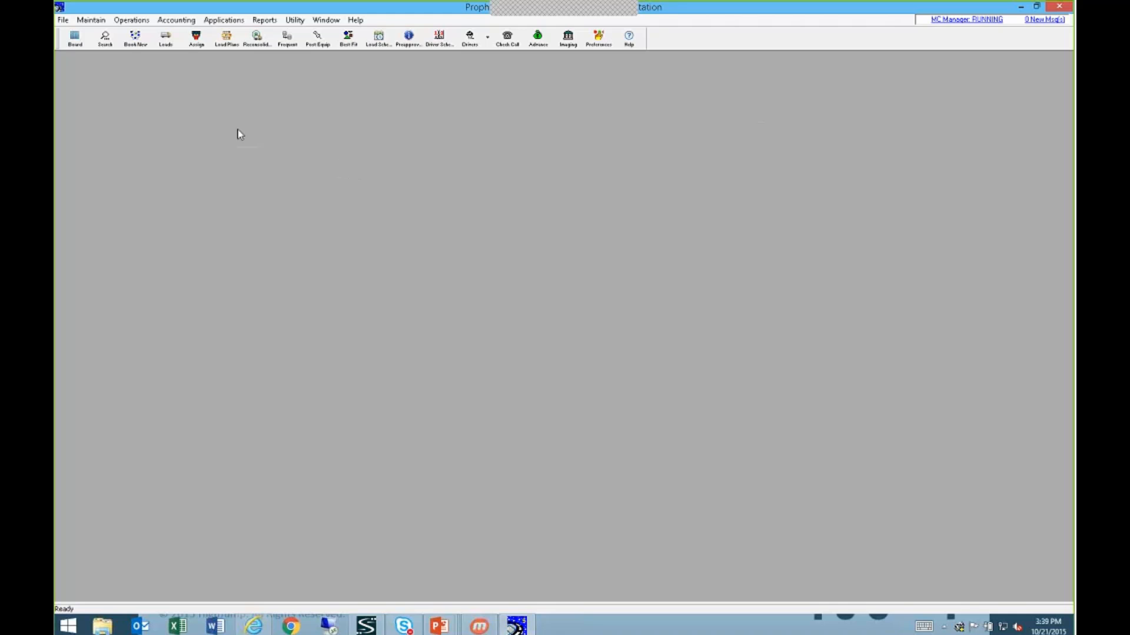
Open Print / Post Freight Bills and select all listed invoices to display their rendition status.
{"action": "left_click", "coordinate": [178, 22]}
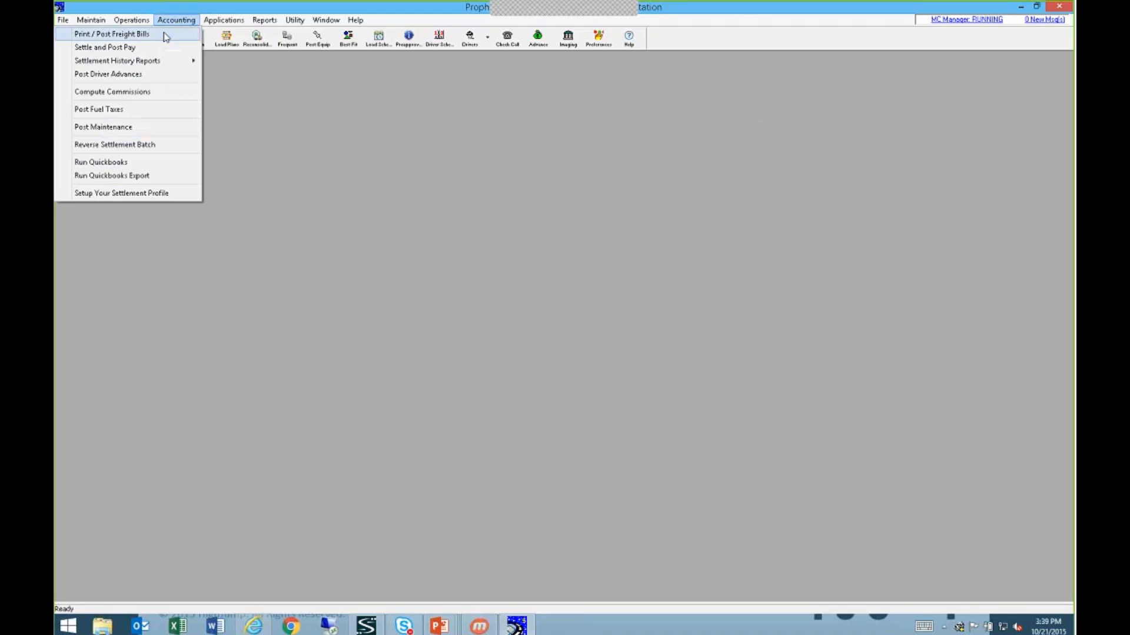
{"action": "left_click", "coordinate": [164, 34]}
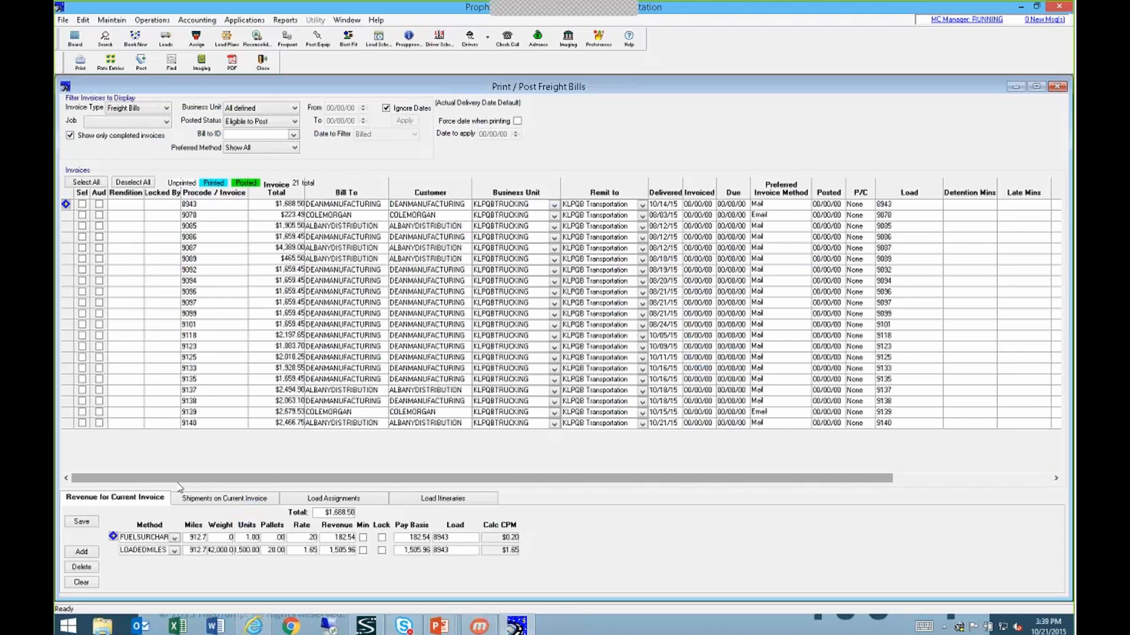
{"action": "left_click_drag", "start_coordinate": [177, 482], "coordinate": [1022, 242]}
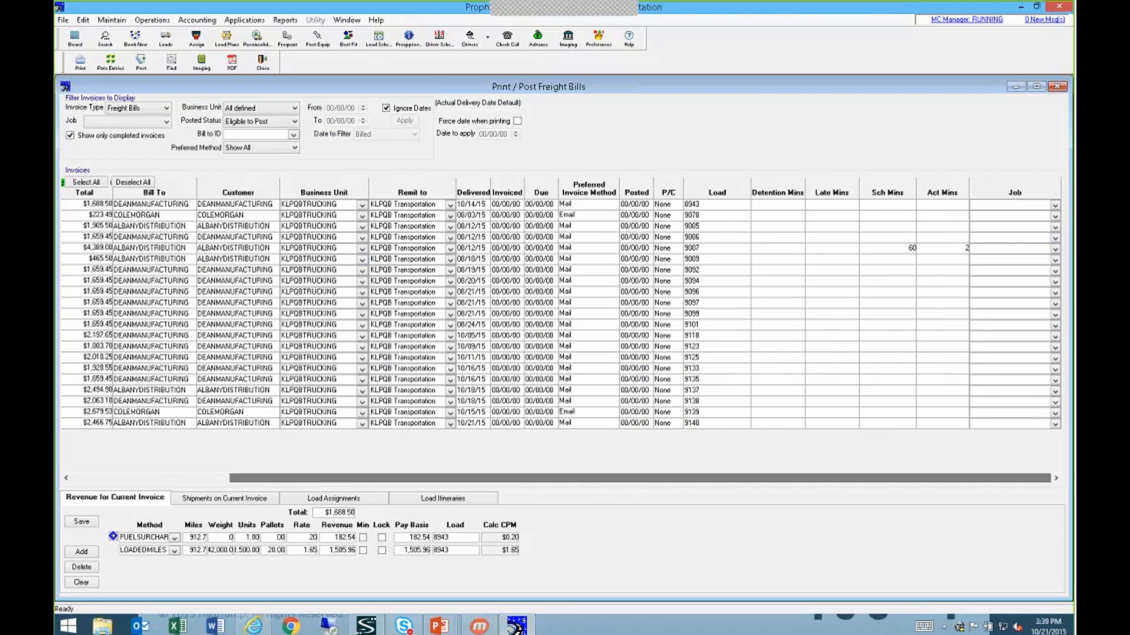
{"action": "left_click", "coordinate": [203, 482]}
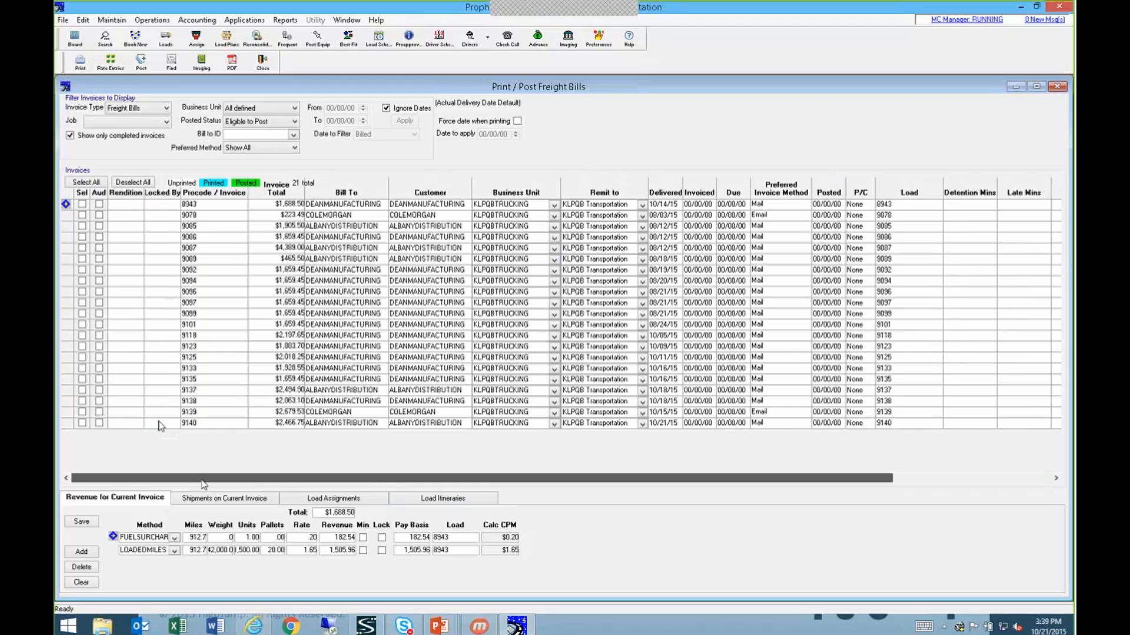
{"action": "left_click", "coordinate": [86, 183]}
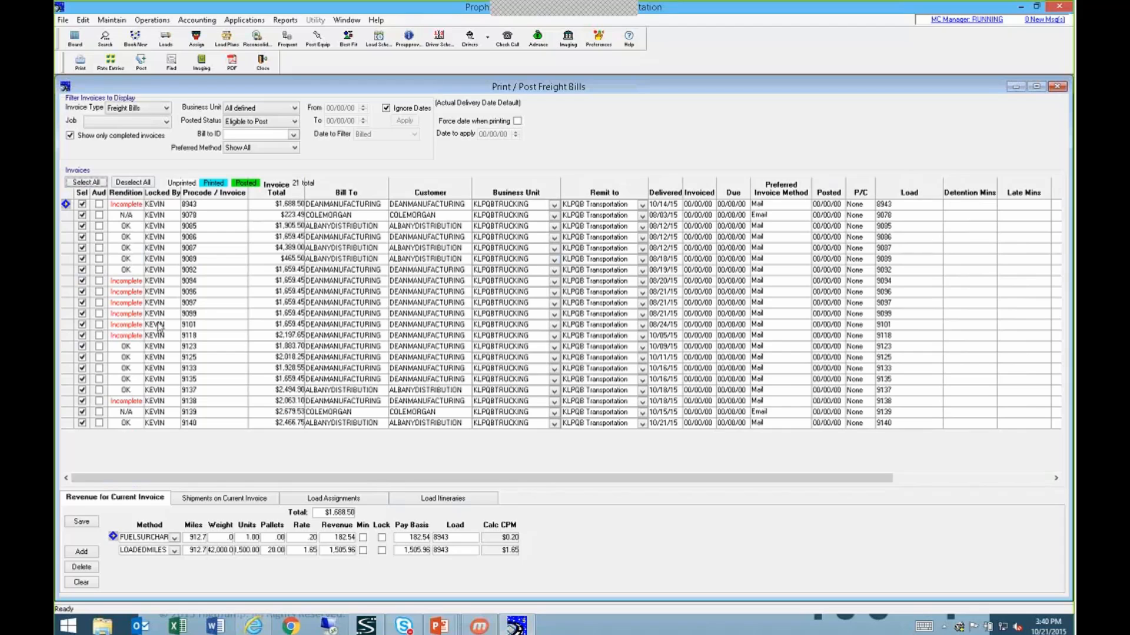
Open the images of invoice 9138 from its rendition status, check the customer's rendition billing requirements, and return to the freight bills.
{"action": "left_click", "coordinate": [127, 402]}
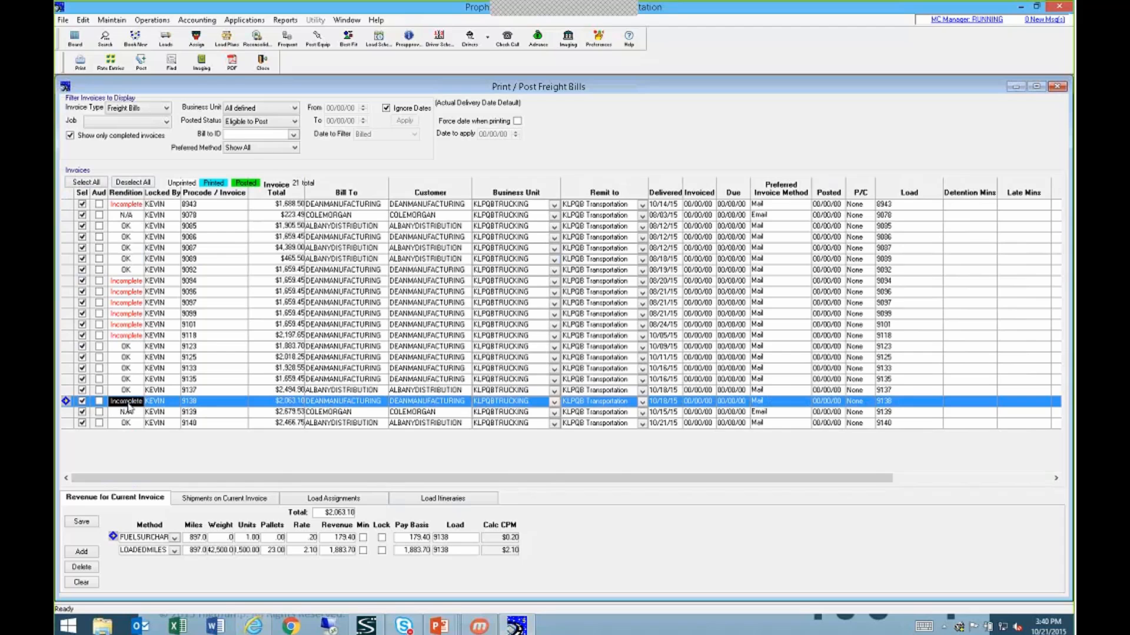
{"action": "double_click", "coordinate": [128, 402]}
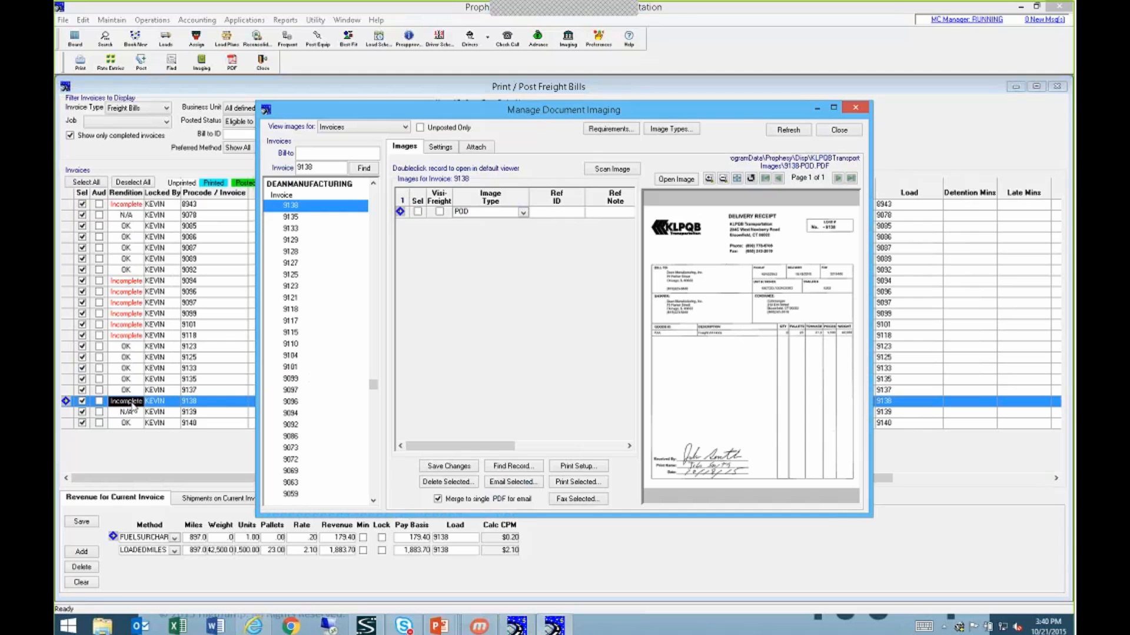
{"action": "left_click", "coordinate": [608, 131]}
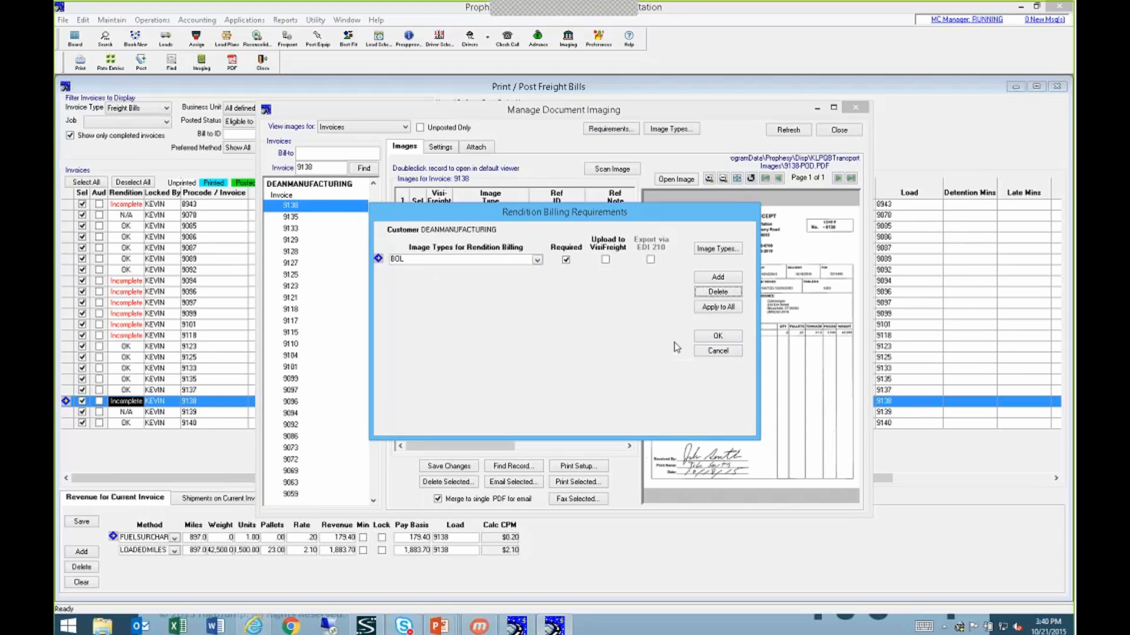
{"action": "left_click", "coordinate": [714, 351]}
{"action": "left_click", "coordinate": [851, 130]}
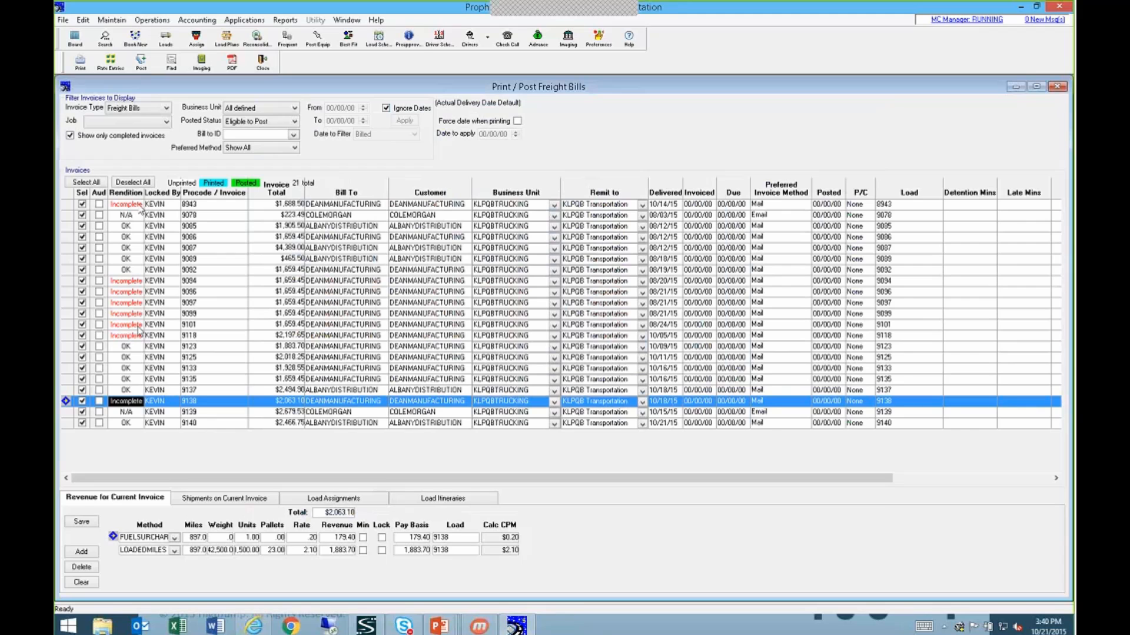
Run the Rendition Documents Status Report for only the selected incomplete invoices, review the missing documents, and close it.
{"action": "right_click", "coordinate": [298, 404]}
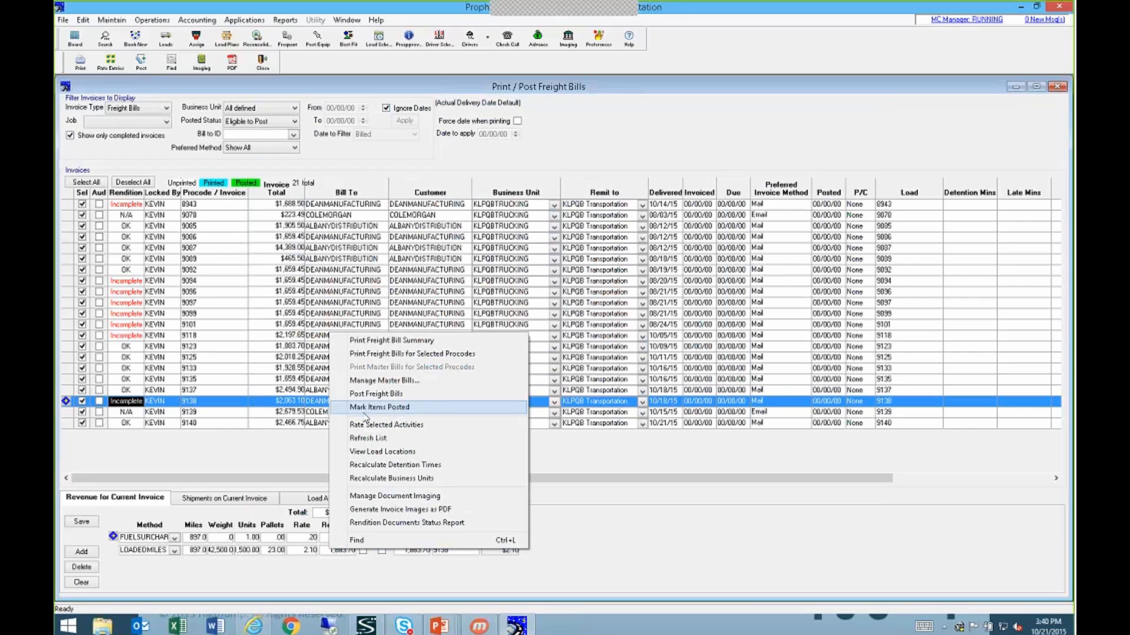
{"action": "left_click", "coordinate": [400, 522]}
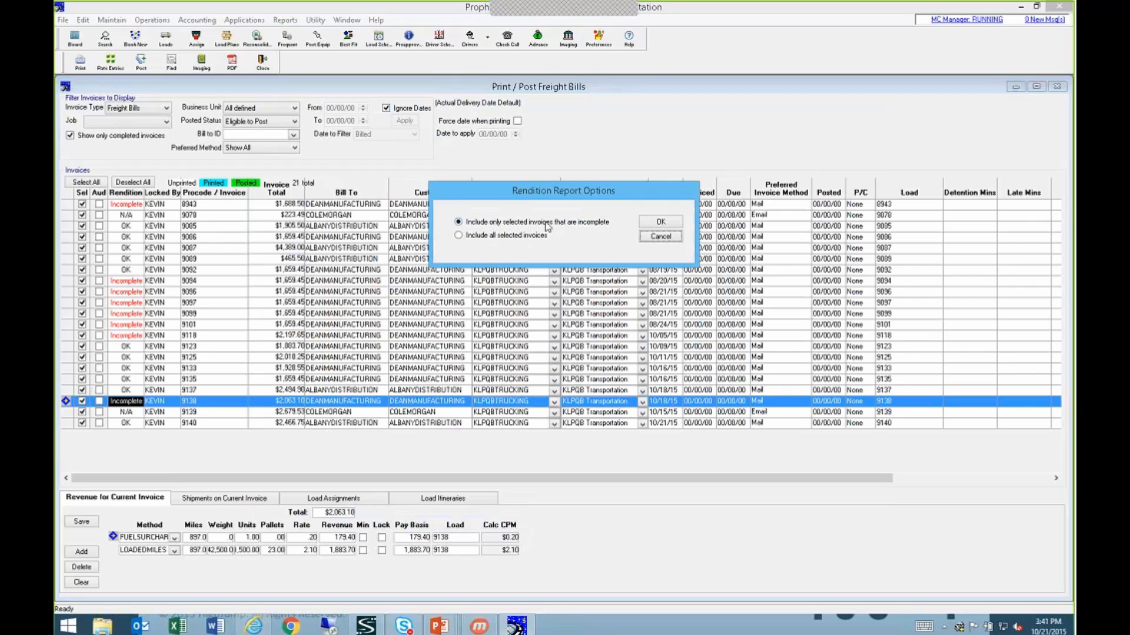
{"action": "left_click", "coordinate": [660, 222]}
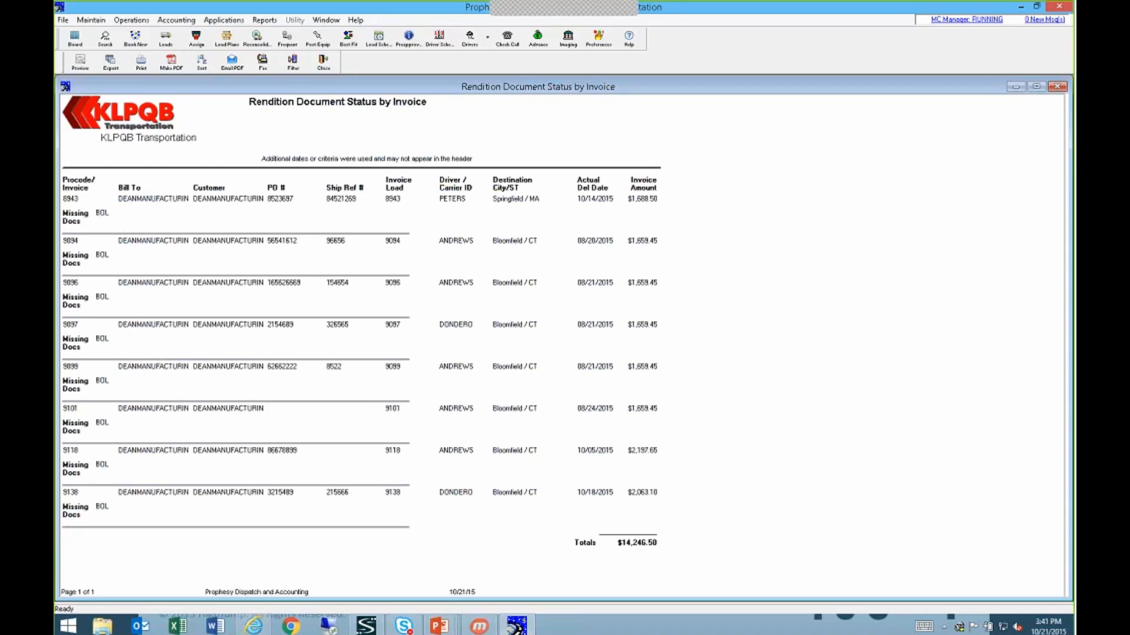
{"action": "left_click", "coordinate": [1057, 87]}
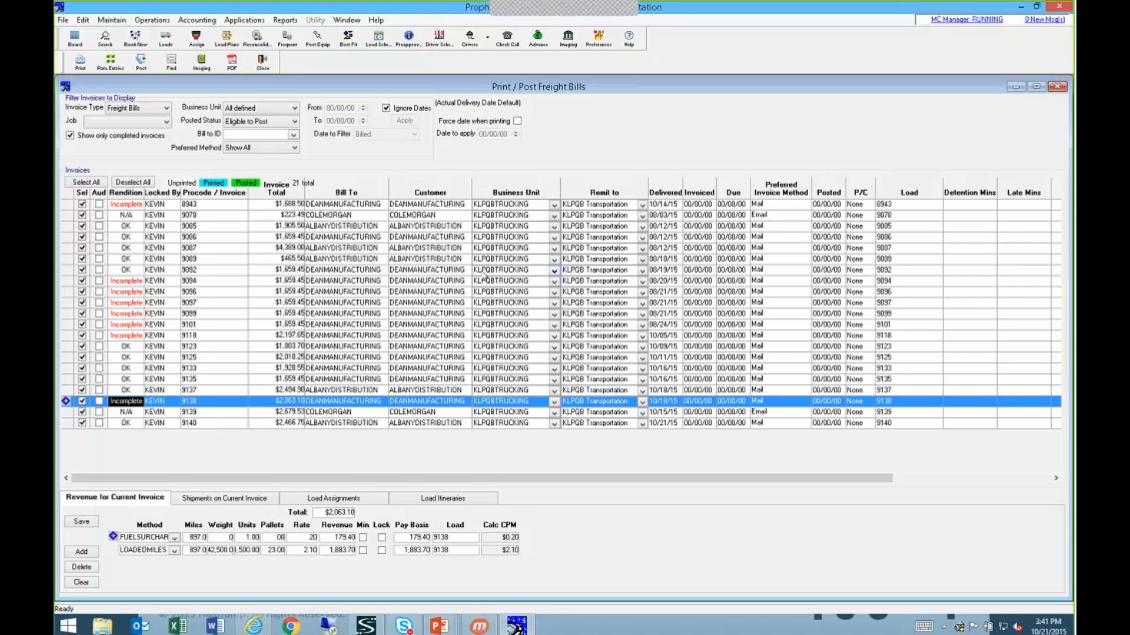
Select only invoice 9087, mark it as audited, and display its freight bill for printing.
{"action": "left_click", "coordinate": [134, 183]}
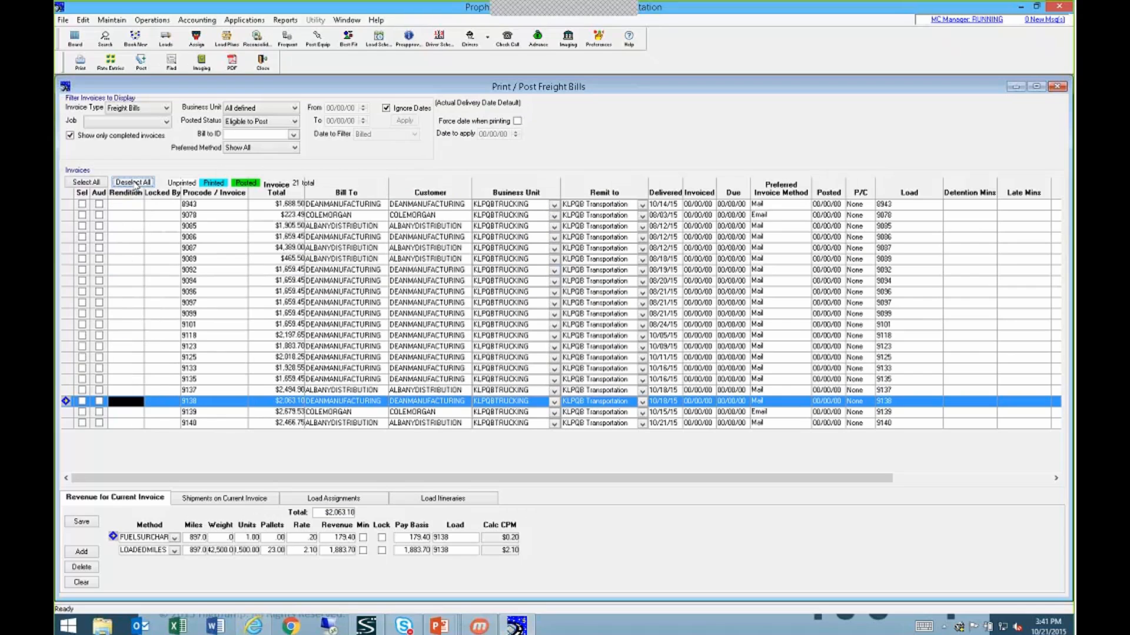
{"action": "left_click", "coordinate": [82, 248]}
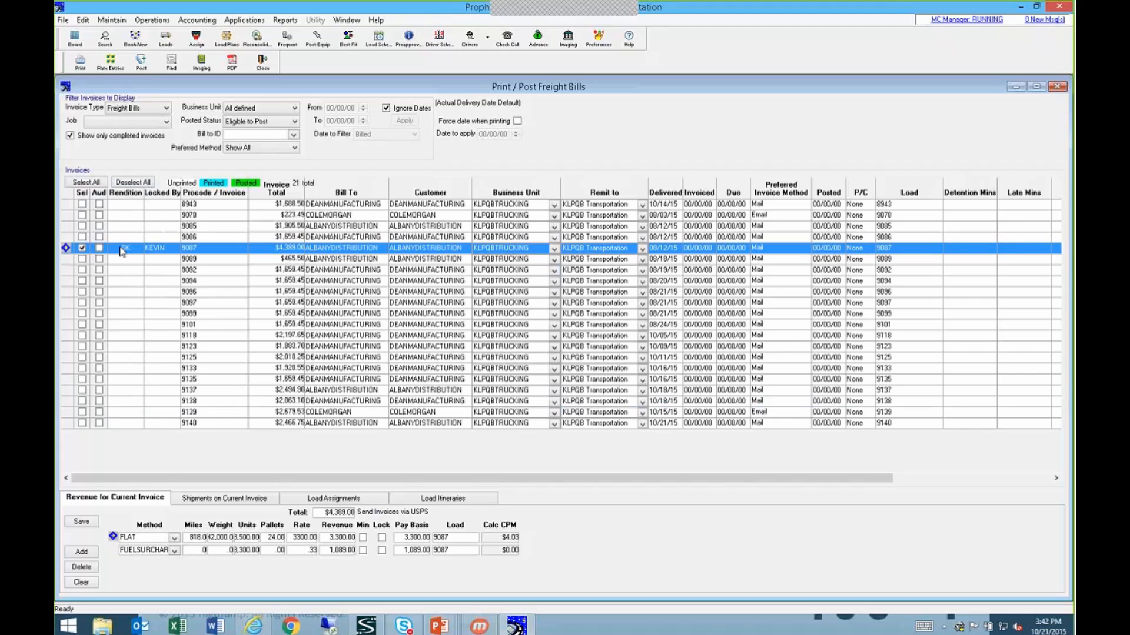
{"action": "left_click", "coordinate": [99, 249]}
{"action": "left_click", "coordinate": [84, 66]}
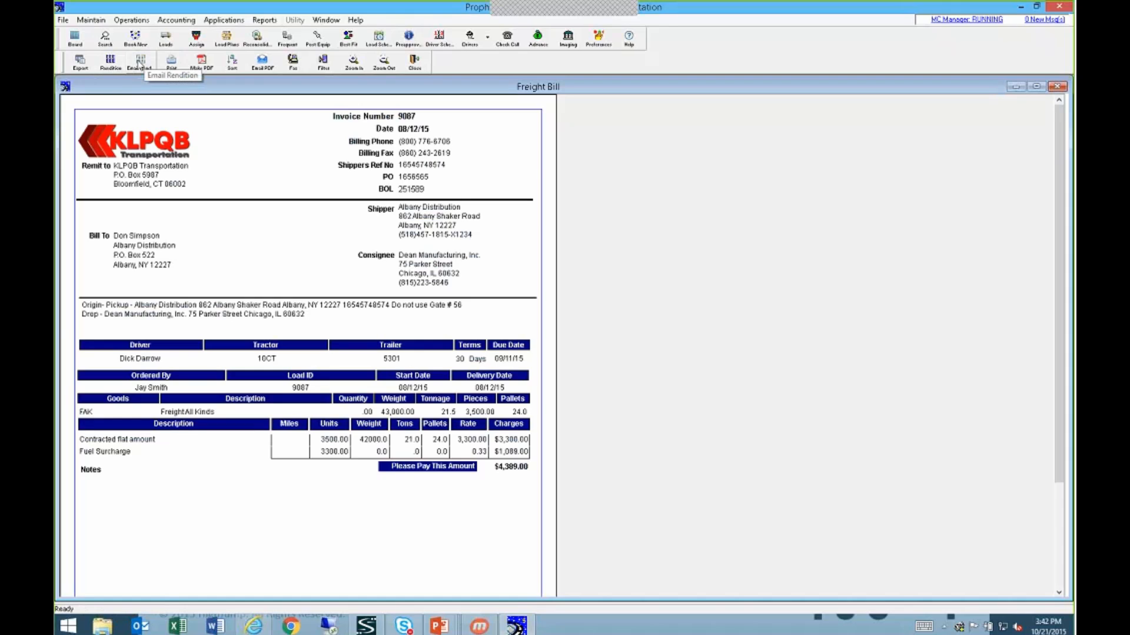
Create the rendition email for freight bill 9087, review its recipient, attachment and message, and discard it unsent.
{"action": "left_click", "coordinate": [138, 60]}
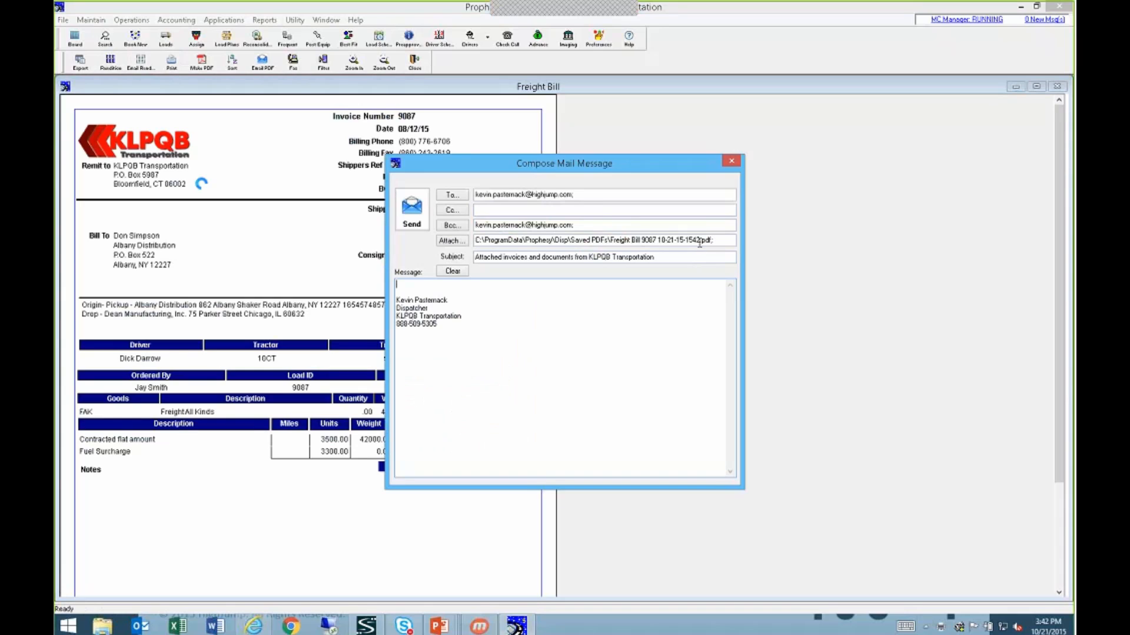
{"action": "double_click", "coordinate": [529, 194]}
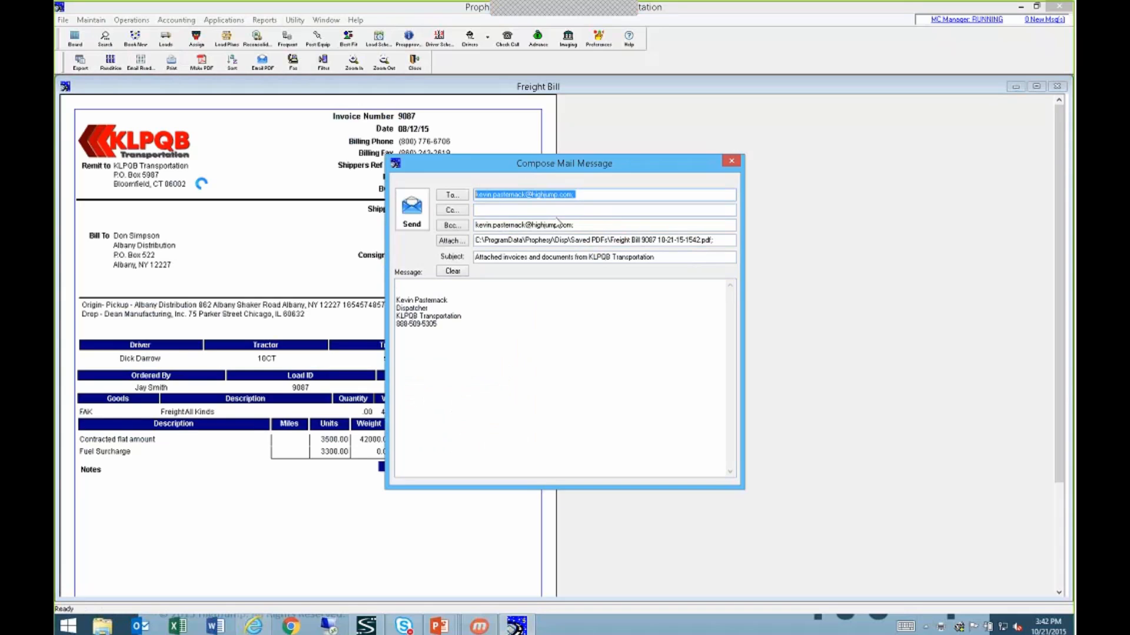
{"action": "left_click", "coordinate": [519, 302]}
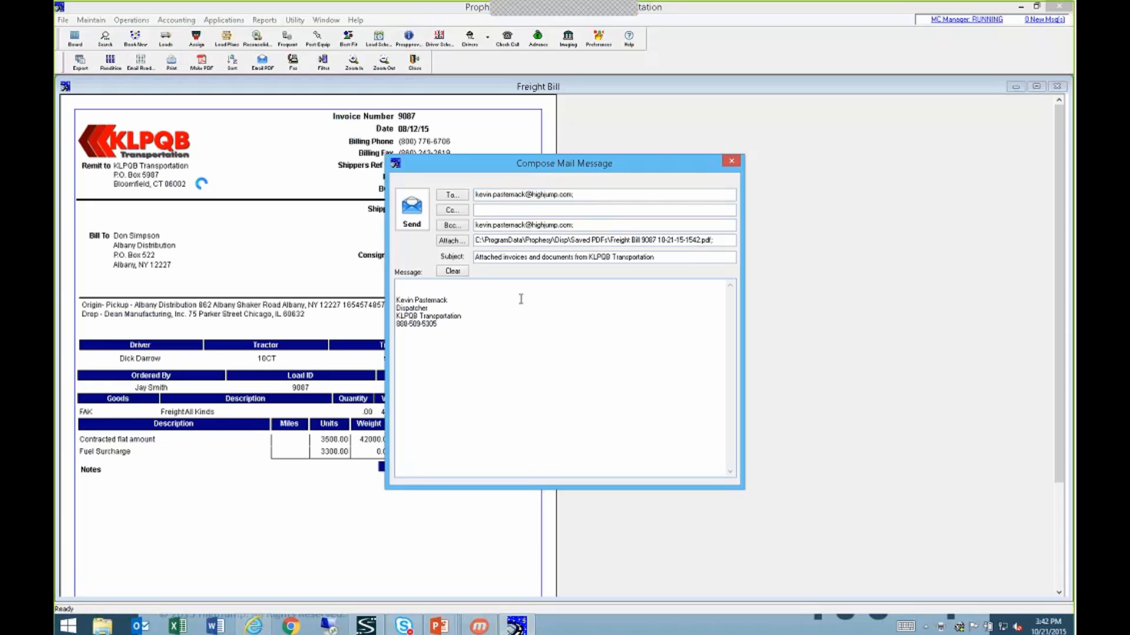
{"action": "left_click", "coordinate": [997, 186]}
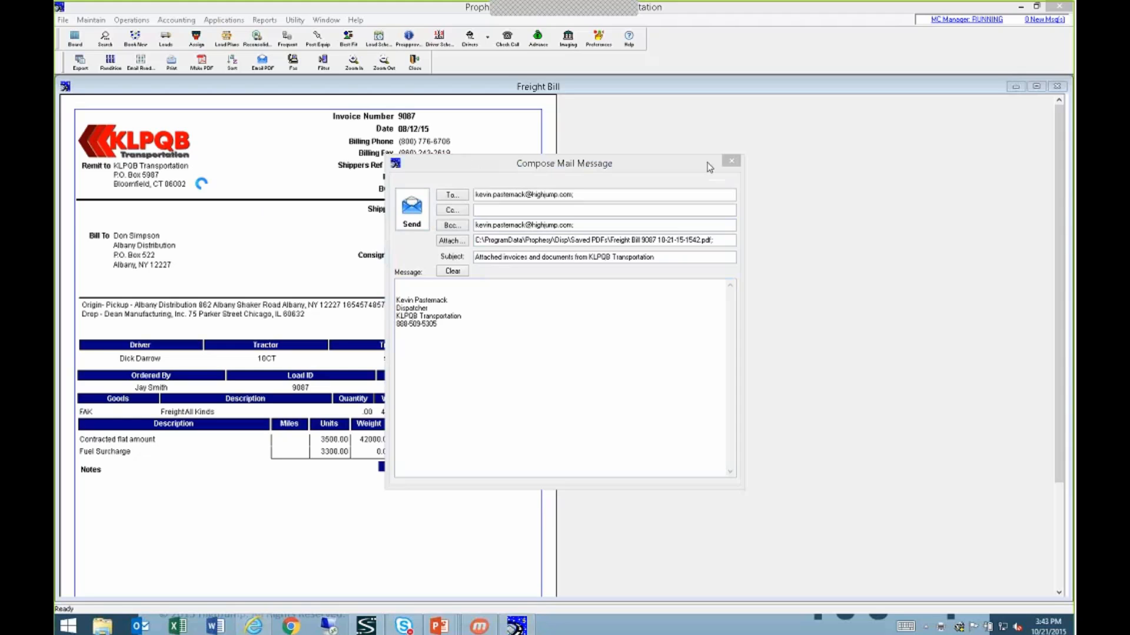
{"action": "left_click", "coordinate": [730, 161]}
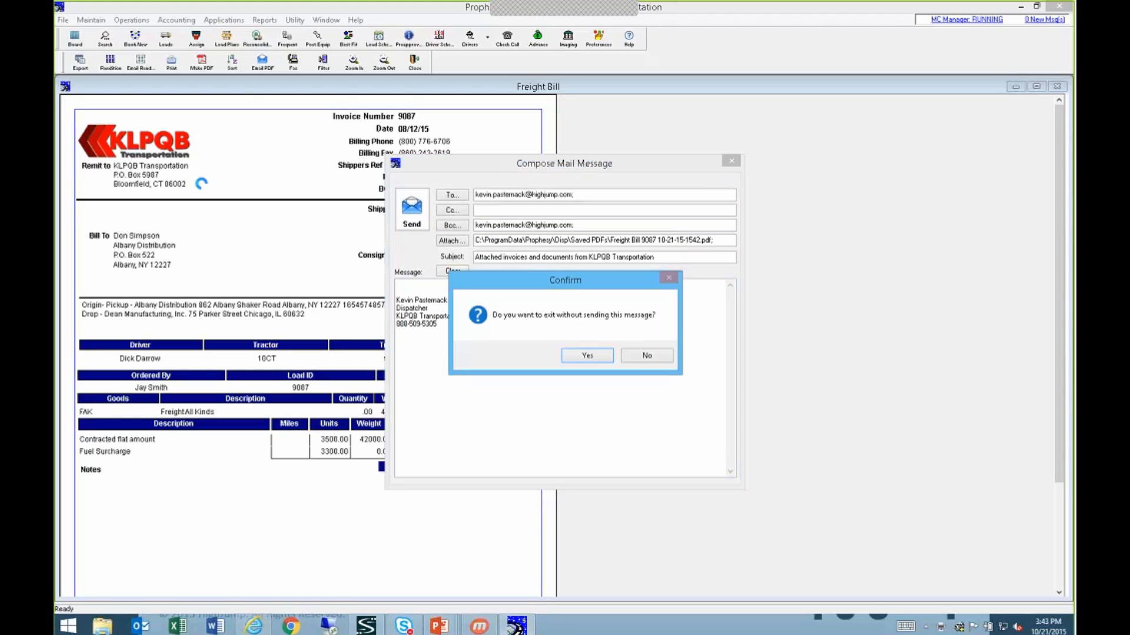
{"action": "left_click", "coordinate": [588, 357]}
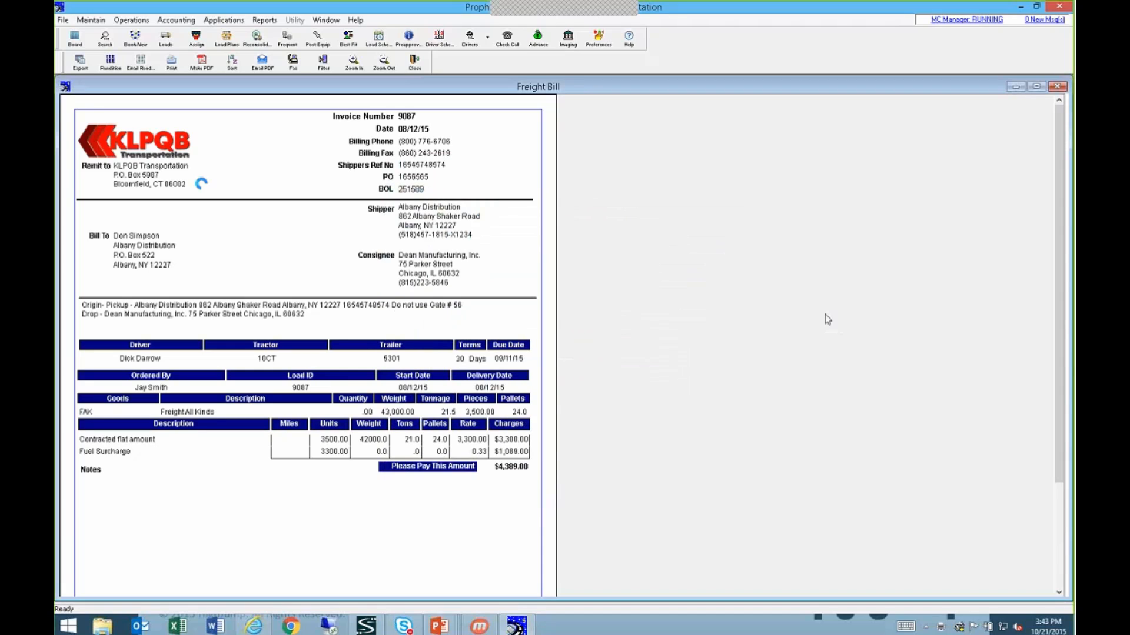
Switch to the received Outlook email, review both pages of the attached Freight Bill 9087 PDF, and close the PDF and email.
{"action": "key", "text": "alt+Tab"}
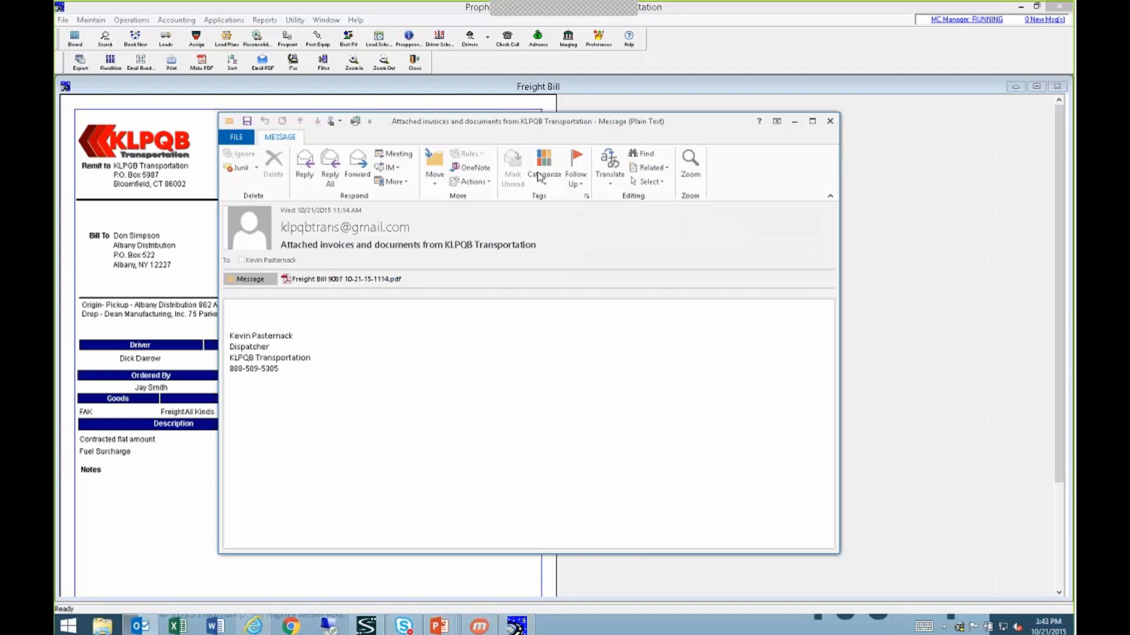
{"action": "mouse_move", "coordinate": [346, 231]}
{"action": "double_click", "coordinate": [342, 284]}
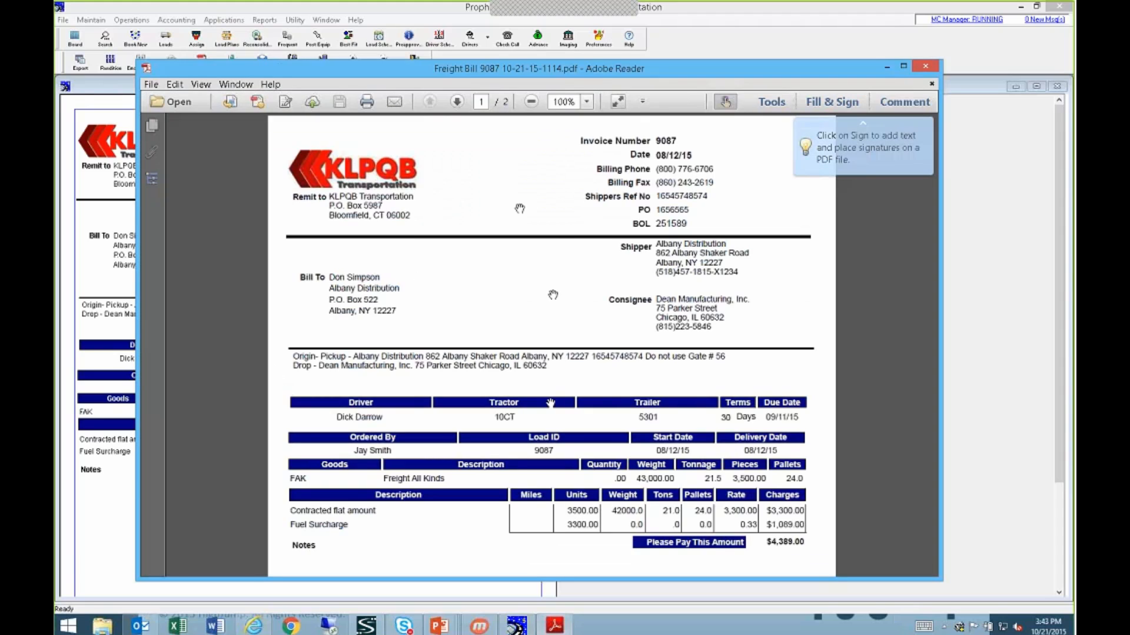
{"action": "scroll", "coordinate": [550, 403], "scroll_direction": "down", "scroll_amount": 10}
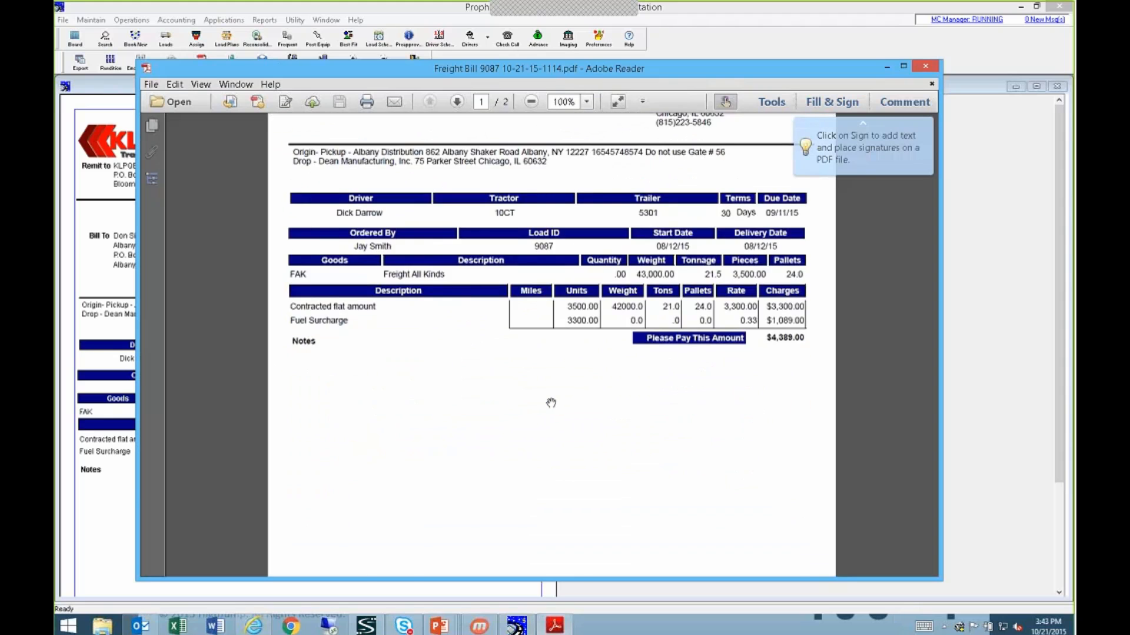
{"action": "scroll", "coordinate": [550, 403], "scroll_direction": "down", "scroll_amount": 12}
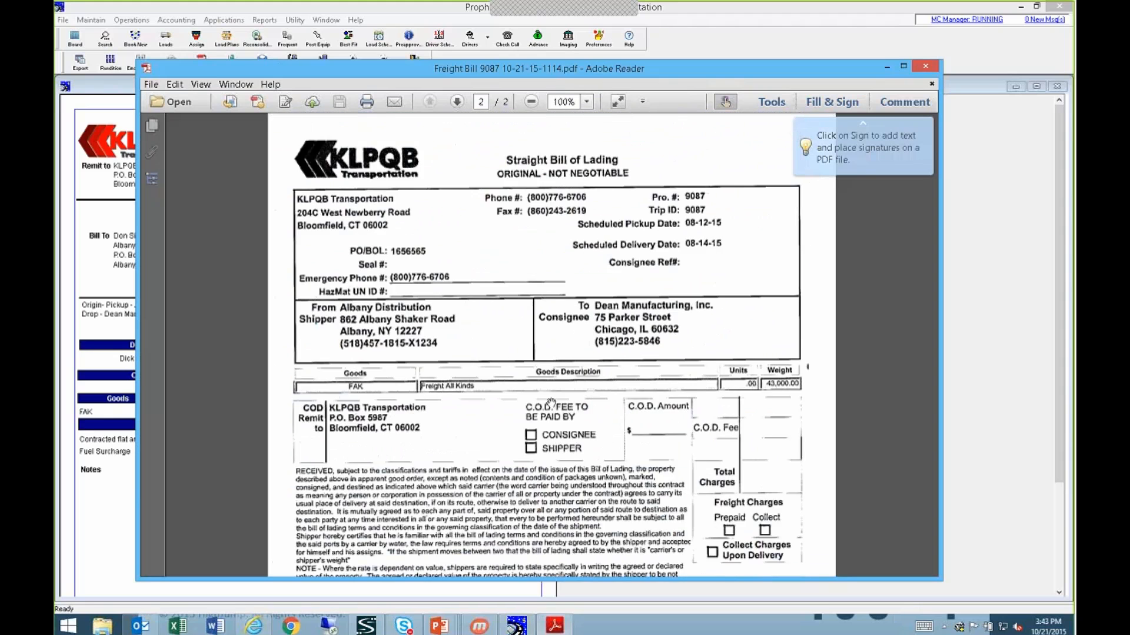
{"action": "scroll", "coordinate": [550, 403], "scroll_direction": "down", "scroll_amount": 4}
{"action": "scroll", "coordinate": [550, 402], "scroll_direction": "up", "scroll_amount": 6}
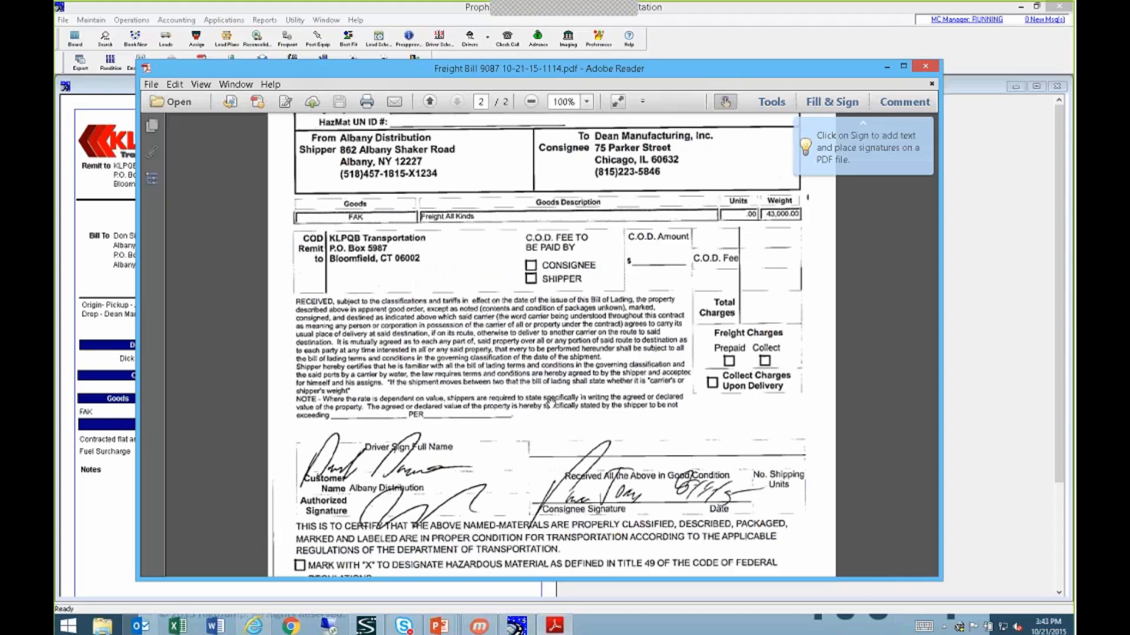
{"action": "scroll", "coordinate": [550, 403], "scroll_direction": "up", "scroll_amount": 13}
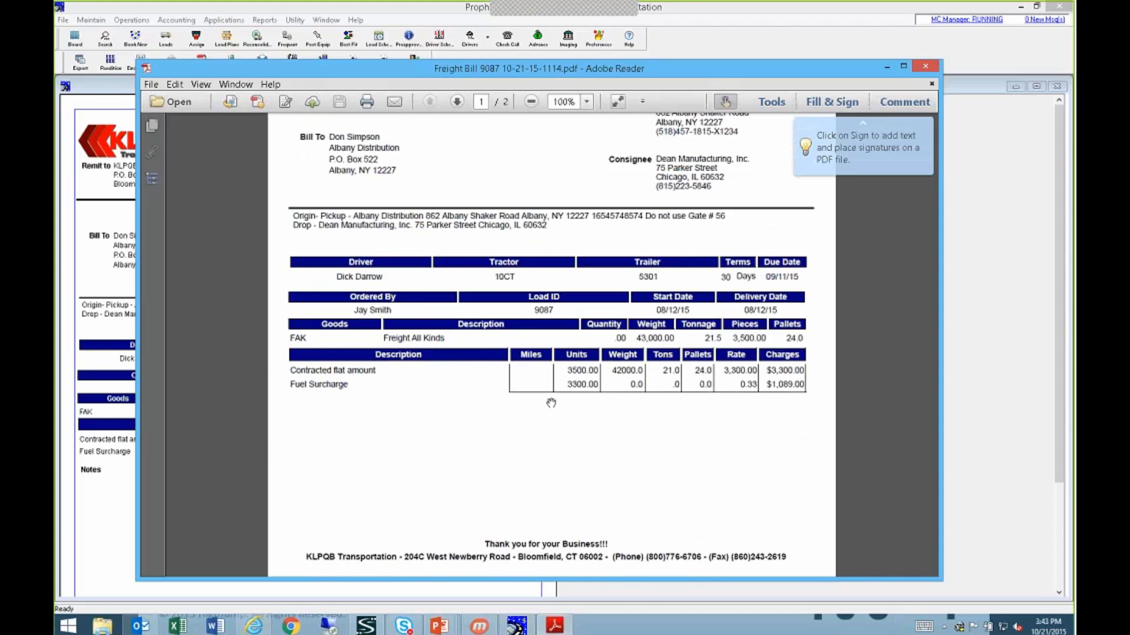
{"action": "left_click", "coordinate": [927, 67]}
{"action": "left_click", "coordinate": [948, 112]}
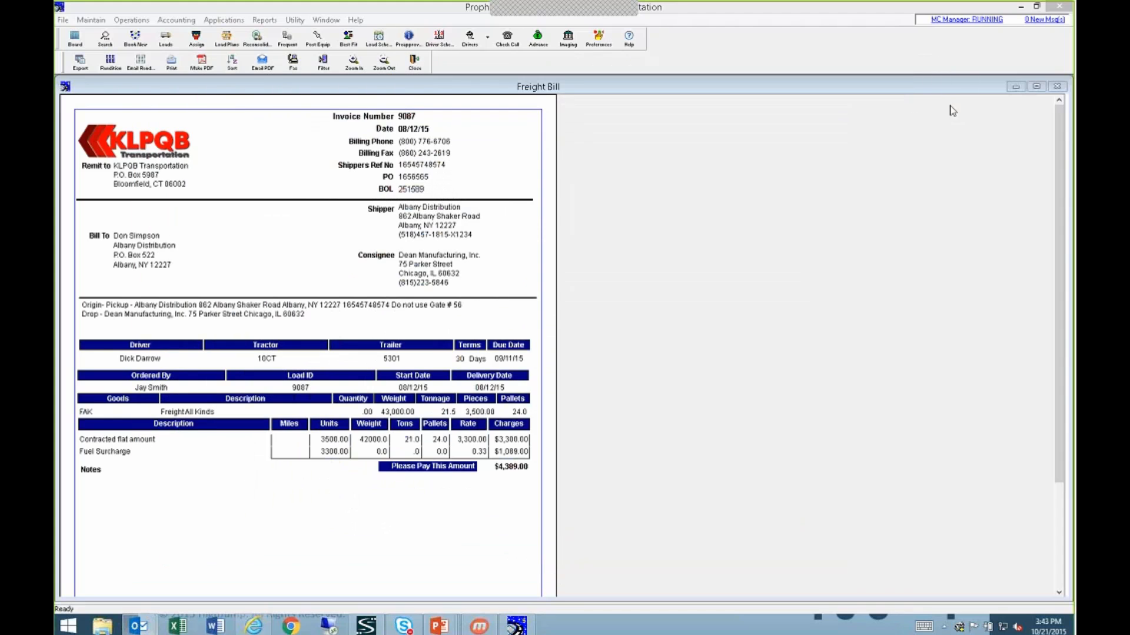
Close freight bill 9087 confirming that it printed correctly, and generate its invoice image as a PDF.
{"action": "left_click", "coordinate": [1057, 87]}
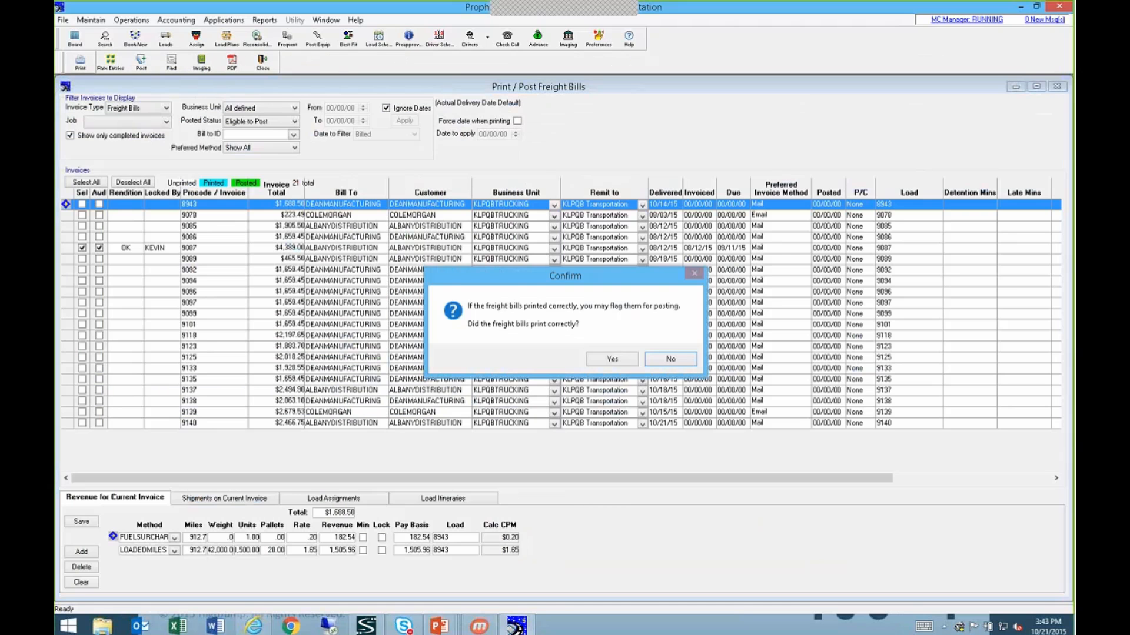
{"action": "left_click", "coordinate": [612, 359]}
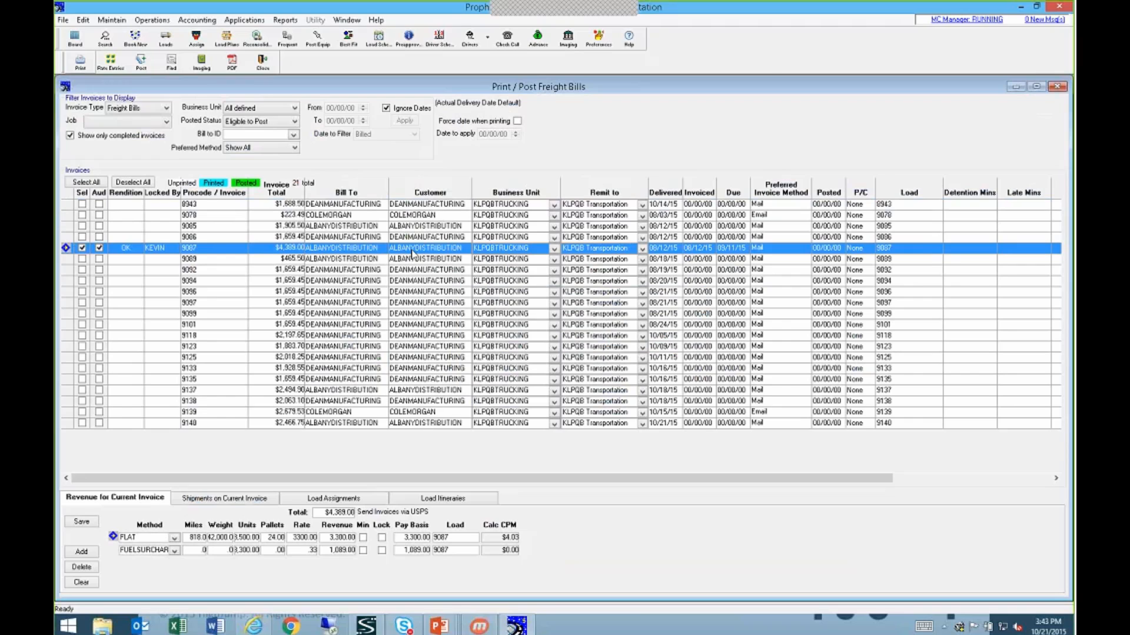
{"action": "right_click", "coordinate": [413, 255]}
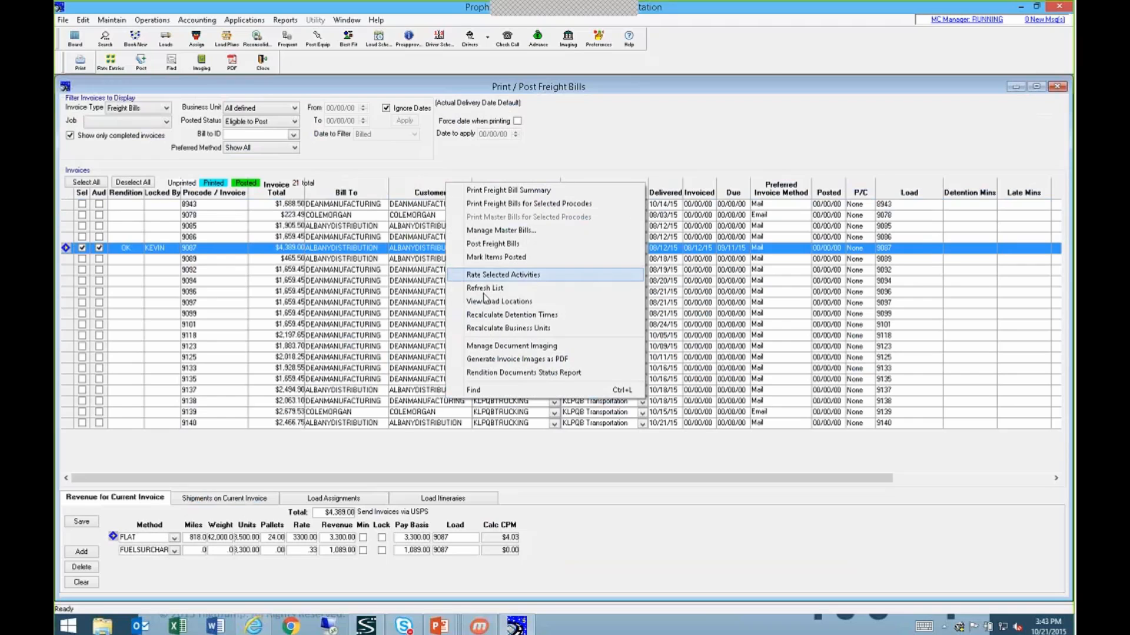
{"action": "left_click", "coordinate": [509, 361]}
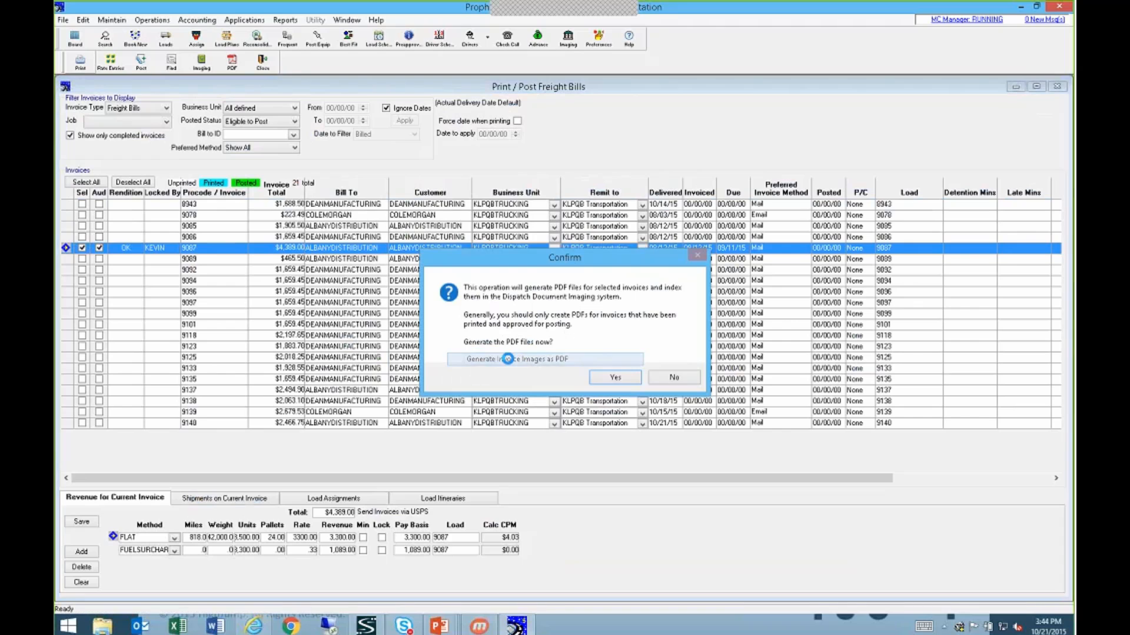
{"action": "left_click", "coordinate": [613, 380]}
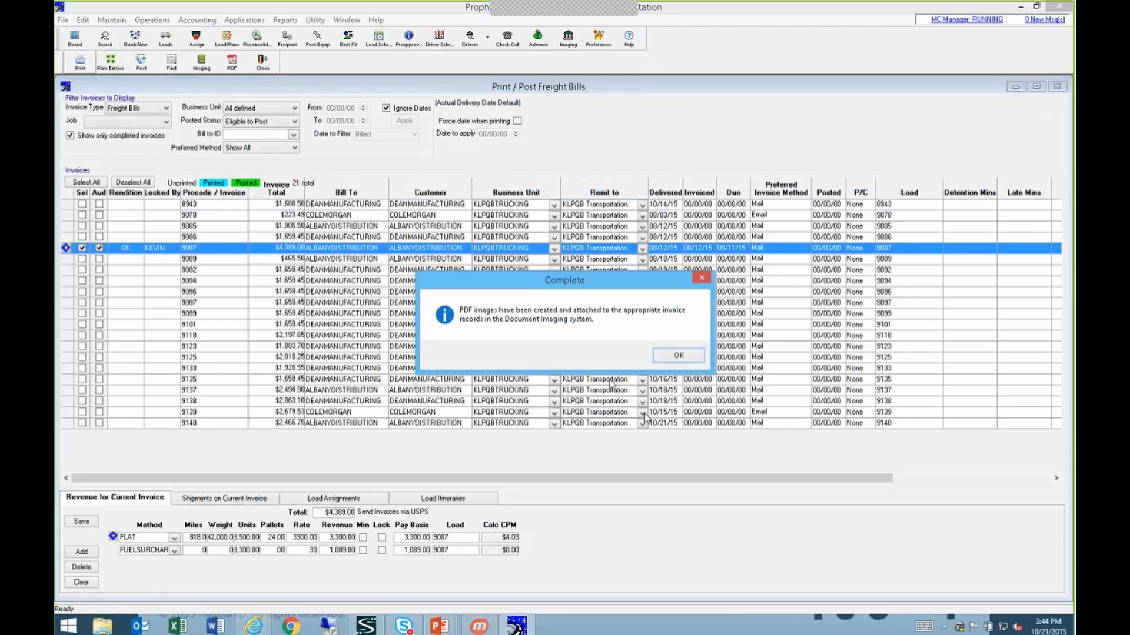
{"action": "left_click", "coordinate": [677, 356]}
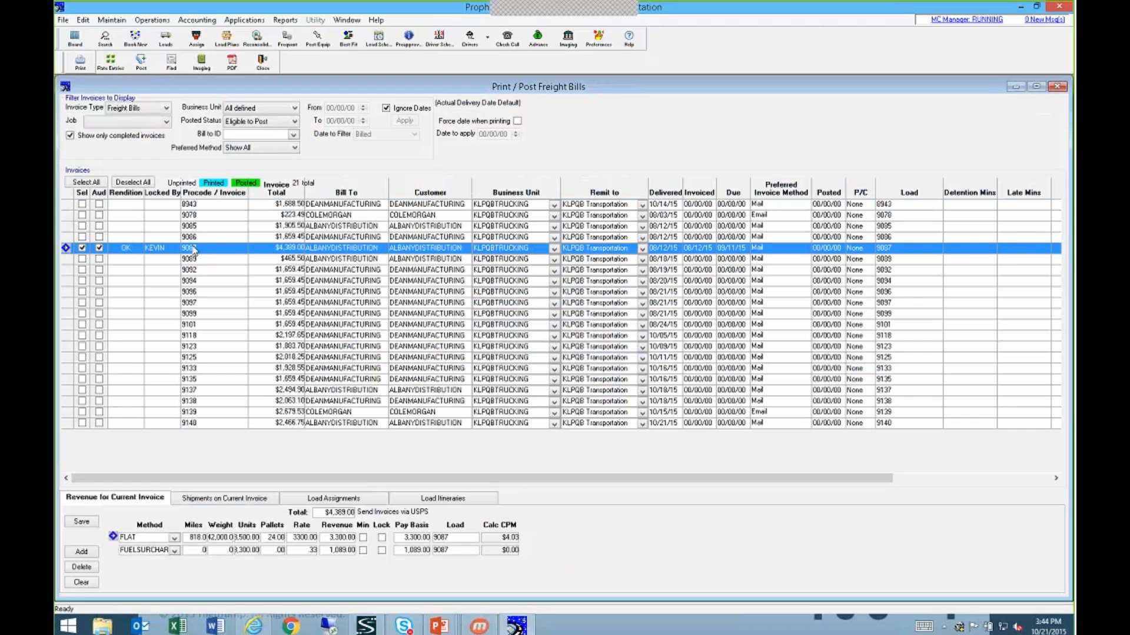
Open the document images of invoice 9087 from its rendition status, preview the generated Invoice image, and close the imaging and freight bills windows.
{"action": "left_click", "coordinate": [129, 254]}
{"action": "double_click", "coordinate": [129, 254]}
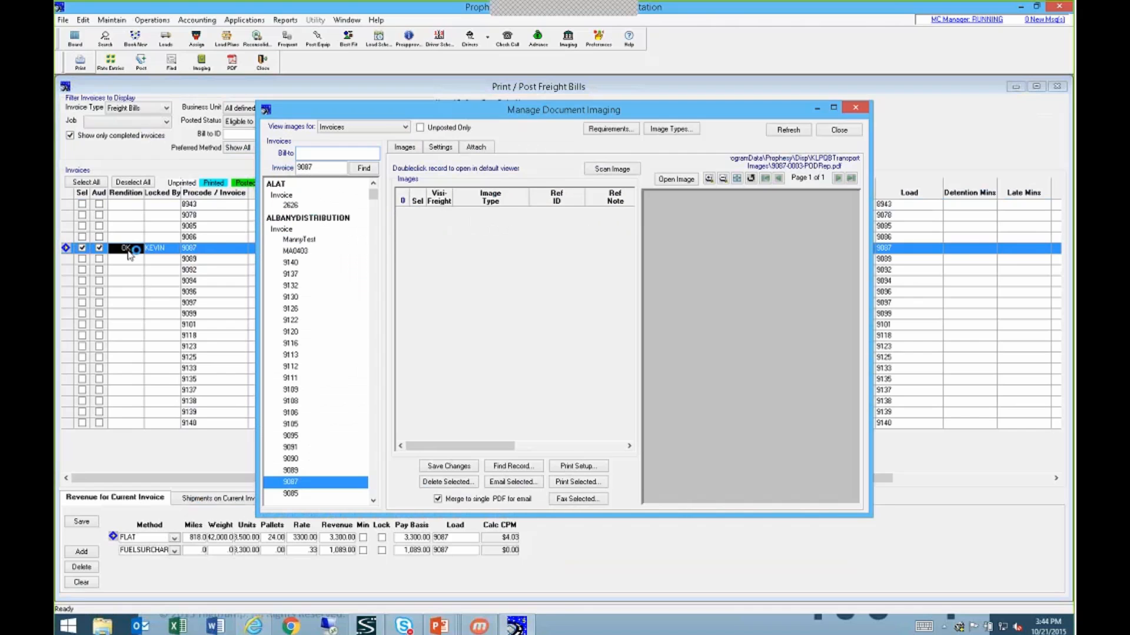
{"action": "left_click", "coordinate": [402, 235]}
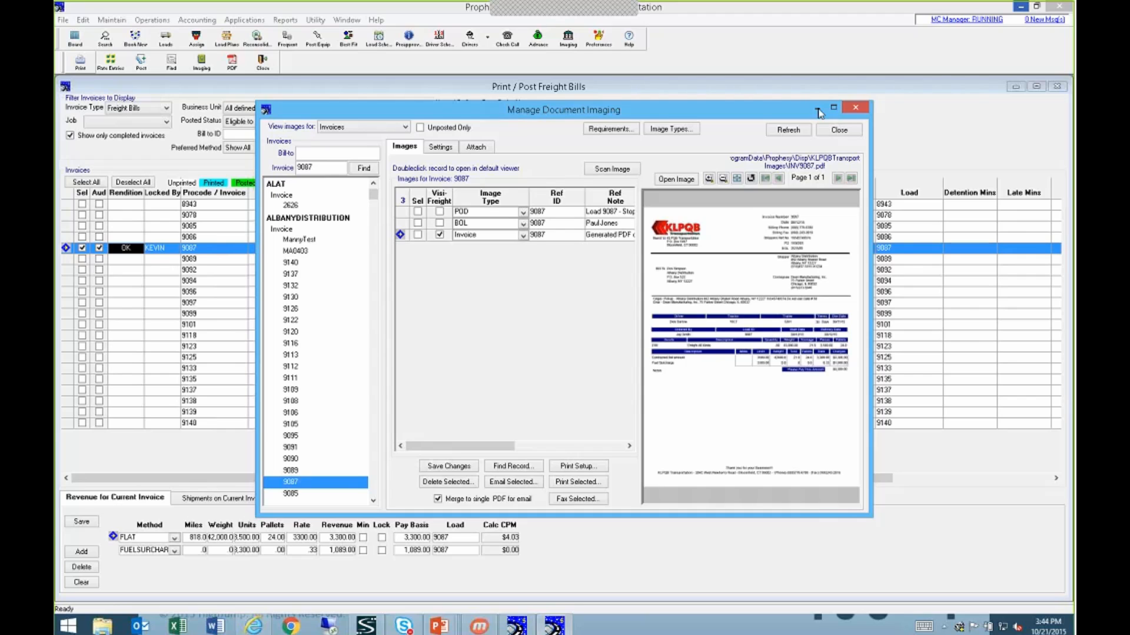
{"action": "left_click", "coordinate": [854, 110]}
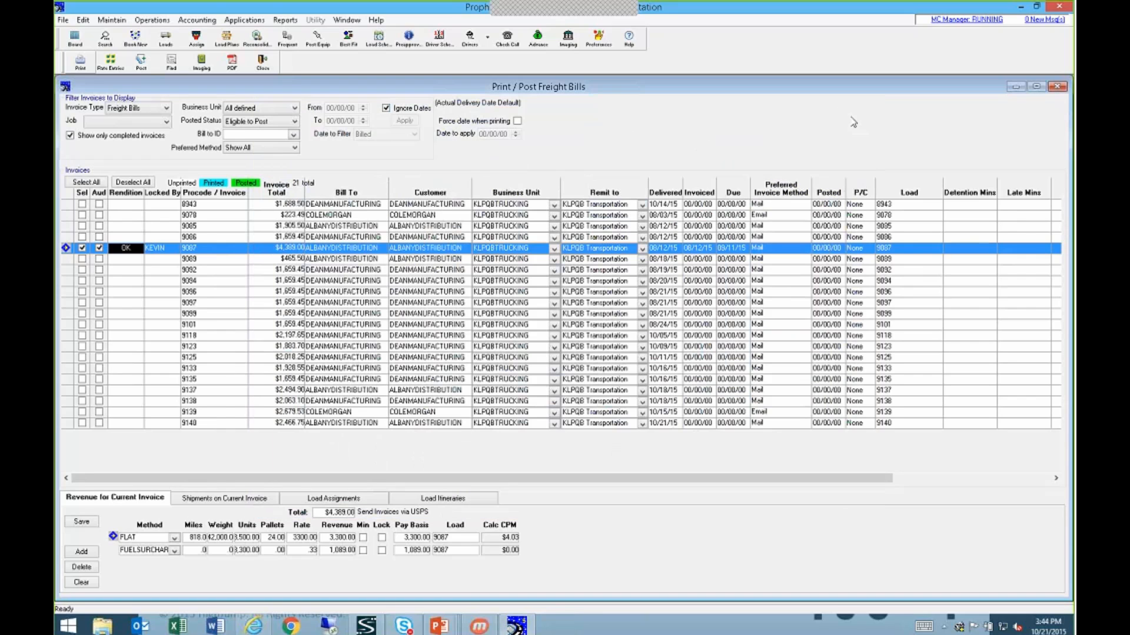
{"action": "left_click", "coordinate": [1057, 86]}
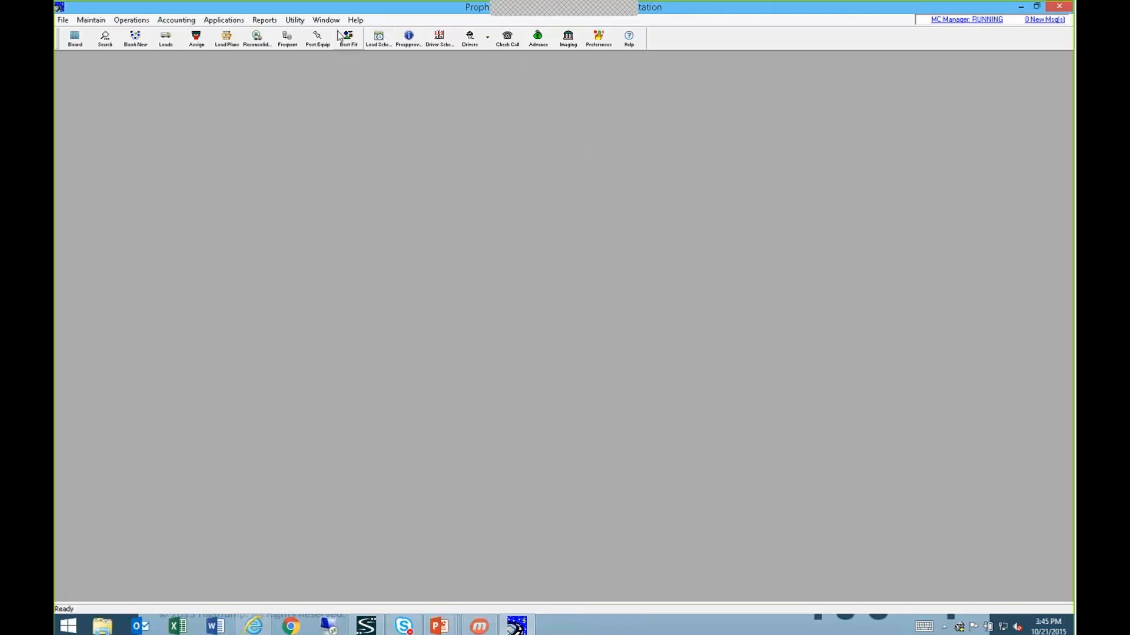
View the Activity/Error Log filtered to the Mobile Imaging category for the last 300 days, and close it.
{"action": "left_click", "coordinate": [263, 21]}
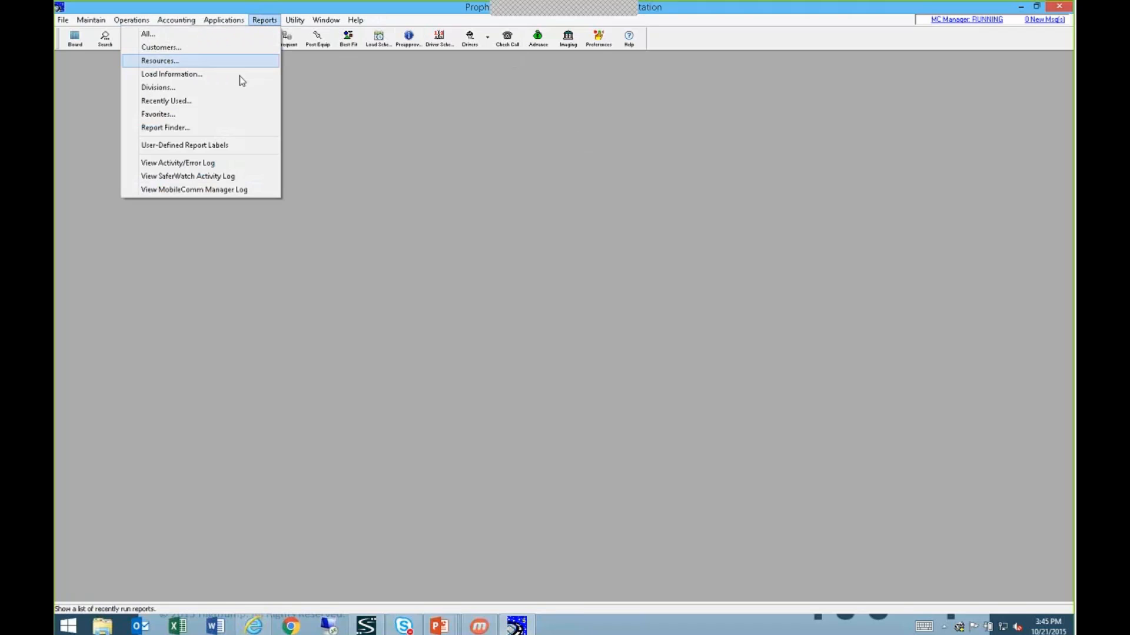
{"action": "left_click", "coordinate": [219, 163]}
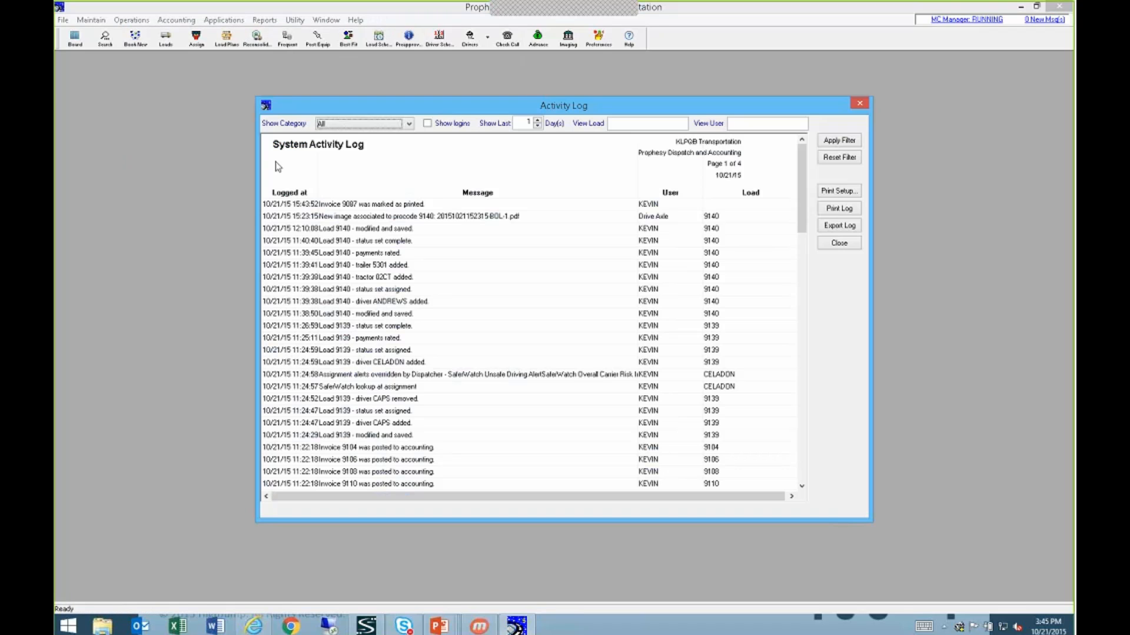
{"action": "left_click", "coordinate": [372, 125]}
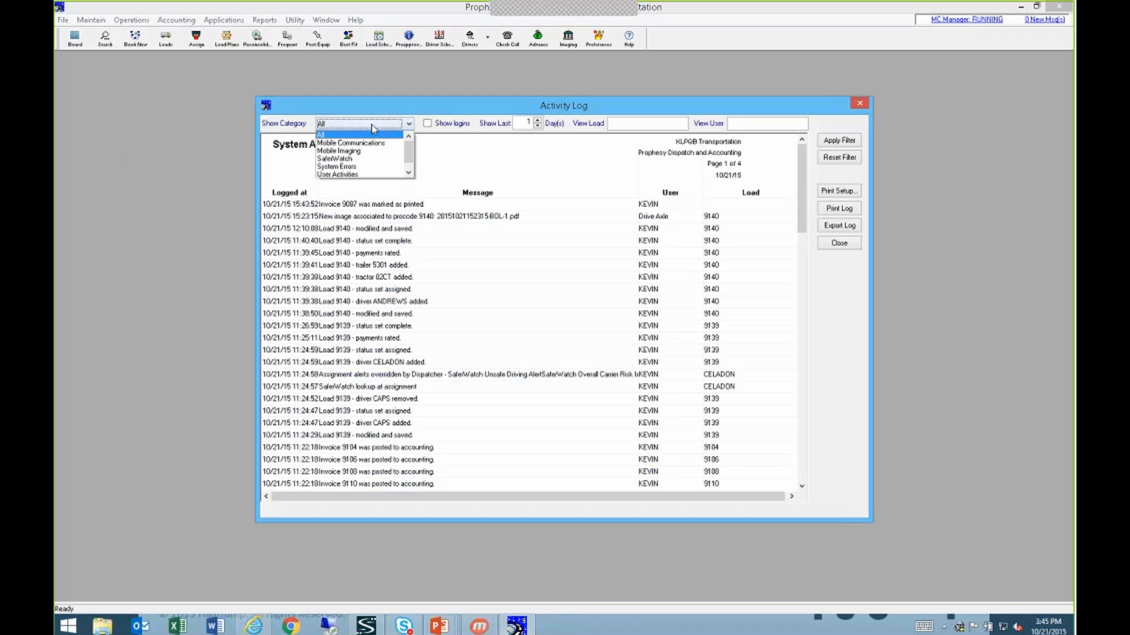
{"action": "left_click", "coordinate": [364, 155]}
{"action": "double_click", "coordinate": [525, 123]}
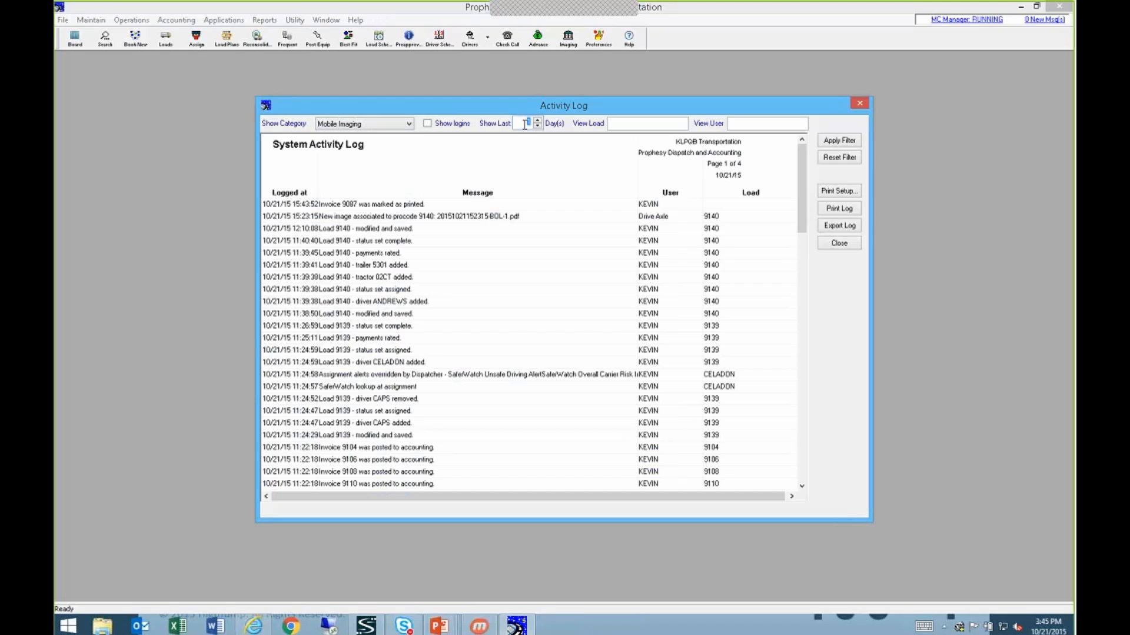
{"action": "type", "text": "300"}
{"action": "left_click", "coordinate": [838, 140]}
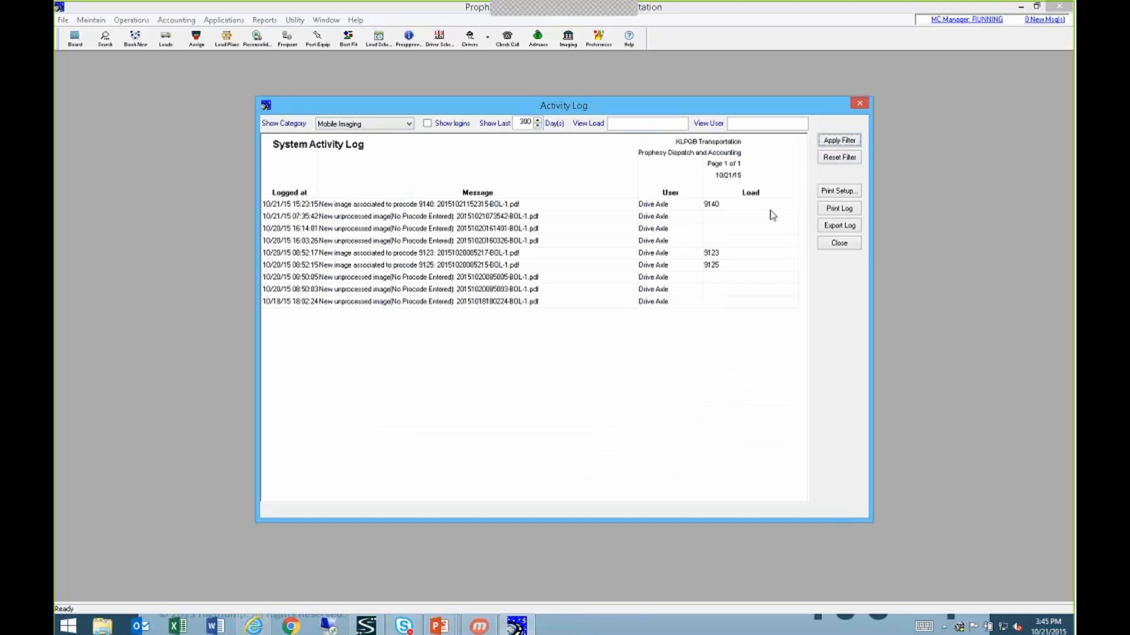
{"action": "left_click", "coordinate": [840, 246]}
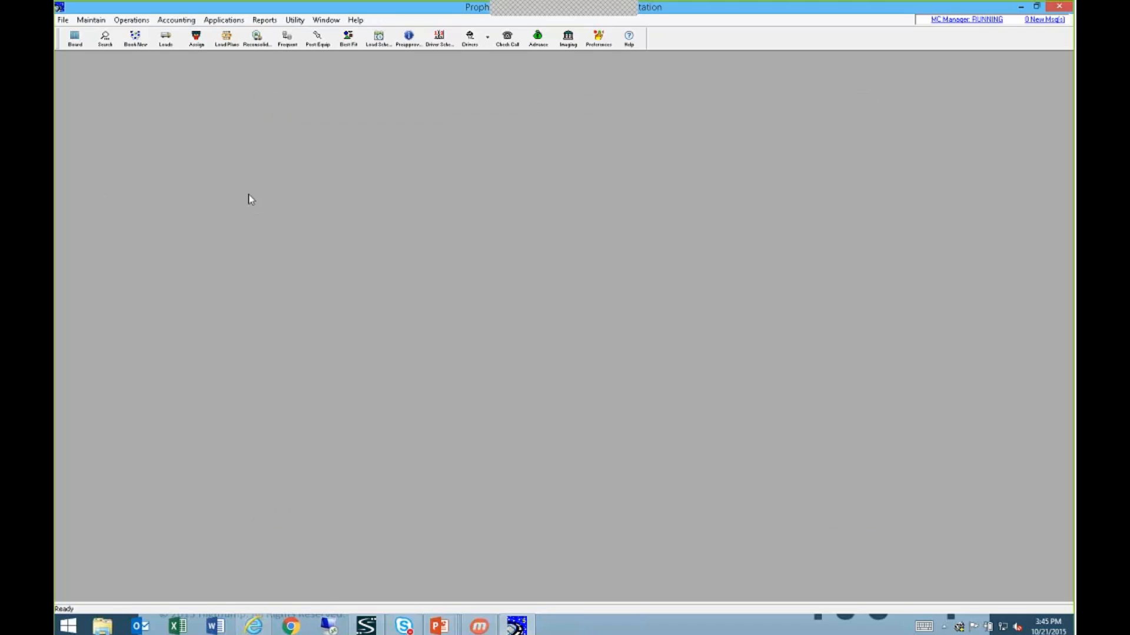
Find invoice 9140 in document imaging, open its BOL image to review the full page, and close the PDF and imaging window.
{"action": "left_click", "coordinate": [568, 38]}
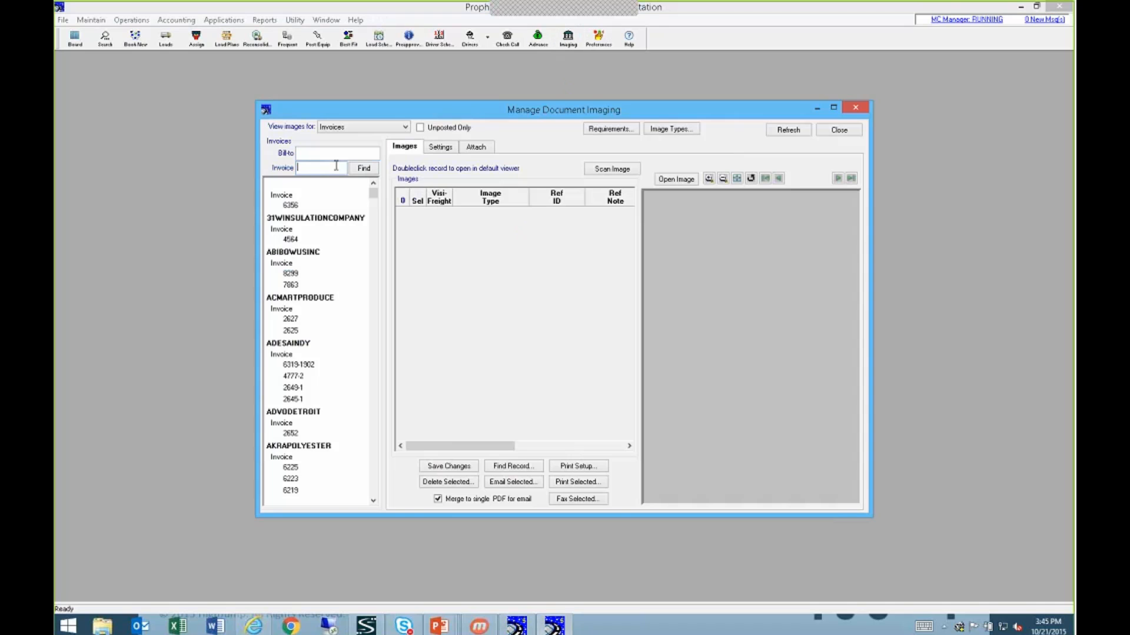
{"action": "type", "text": "9140"}
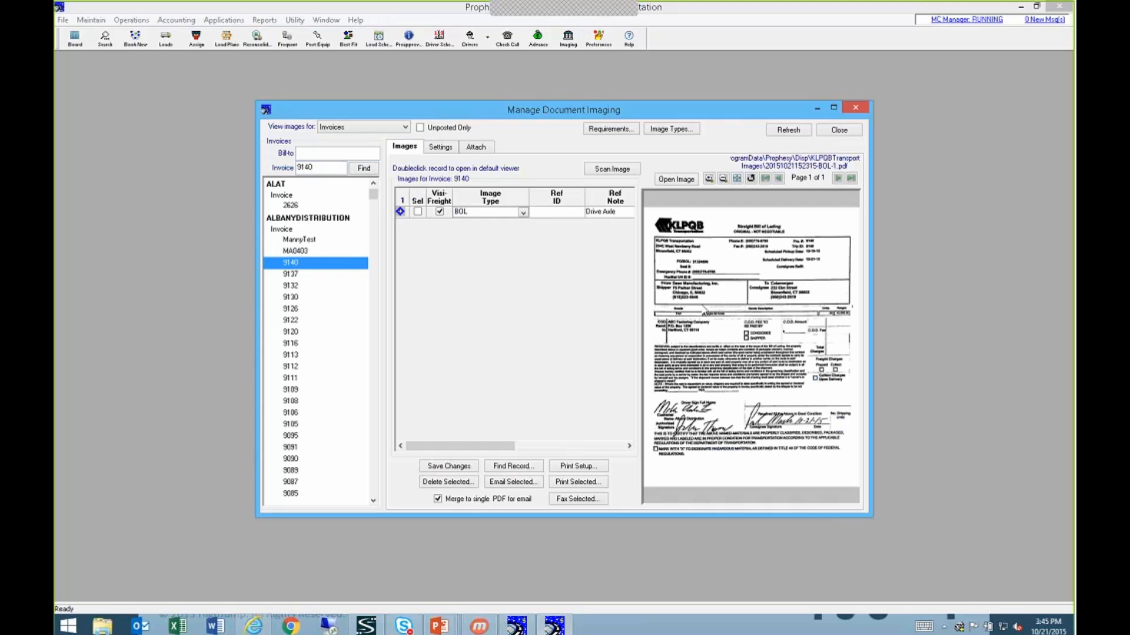
{"action": "left_click", "coordinate": [673, 180]}
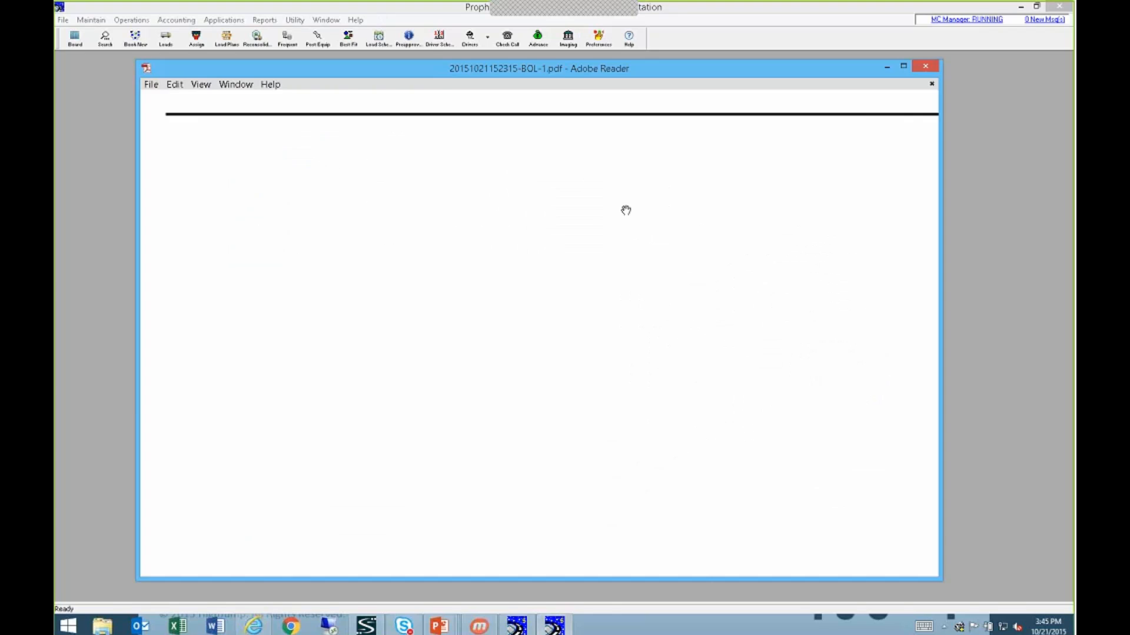
{"action": "scroll", "coordinate": [550, 334], "scroll_direction": "down", "scroll_amount": 8}
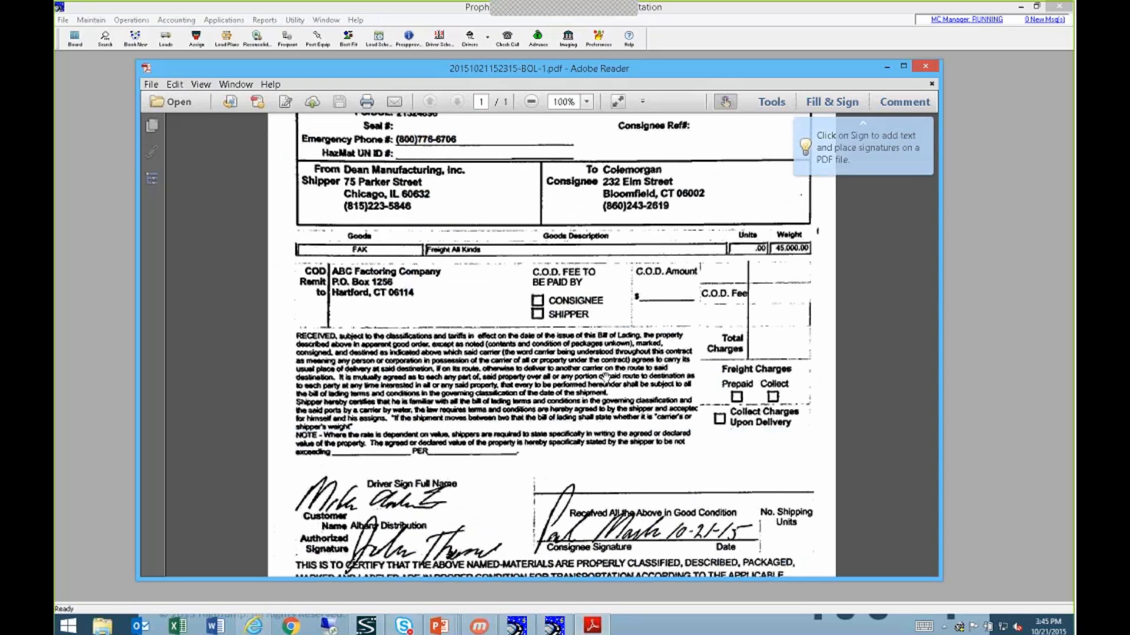
{"action": "scroll", "coordinate": [781, 197], "scroll_direction": "up", "scroll_amount": 8}
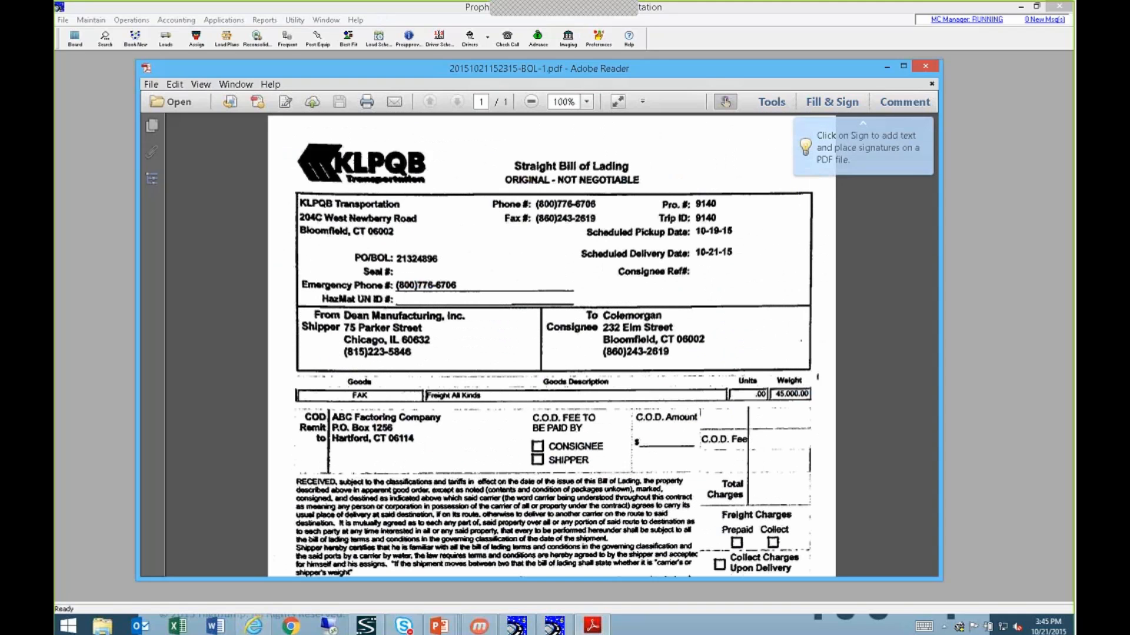
{"action": "left_click", "coordinate": [925, 68]}
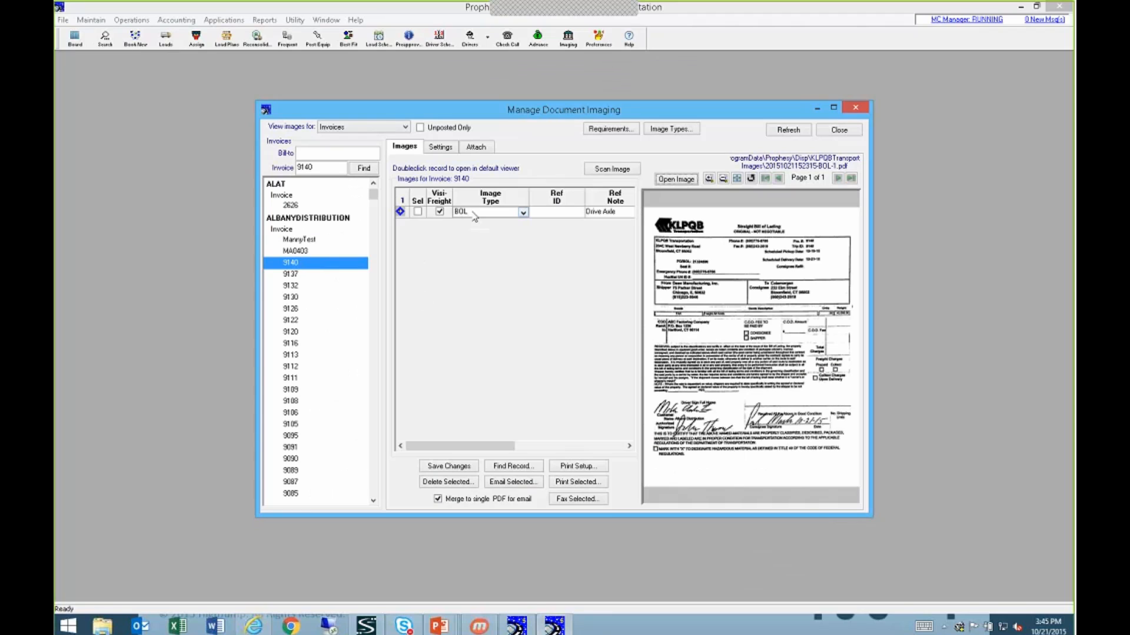
{"action": "left_click", "coordinate": [855, 112]}
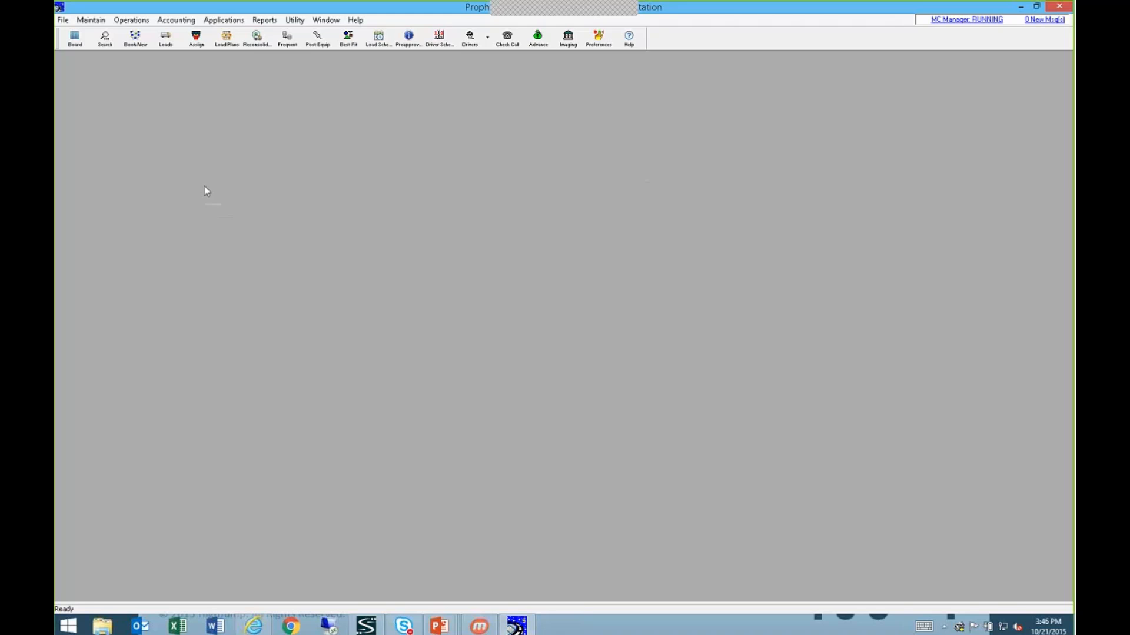
Search the loads for a PO Number beginning with 51454 and open the booking of the matching load.
{"action": "left_click", "coordinate": [105, 39]}
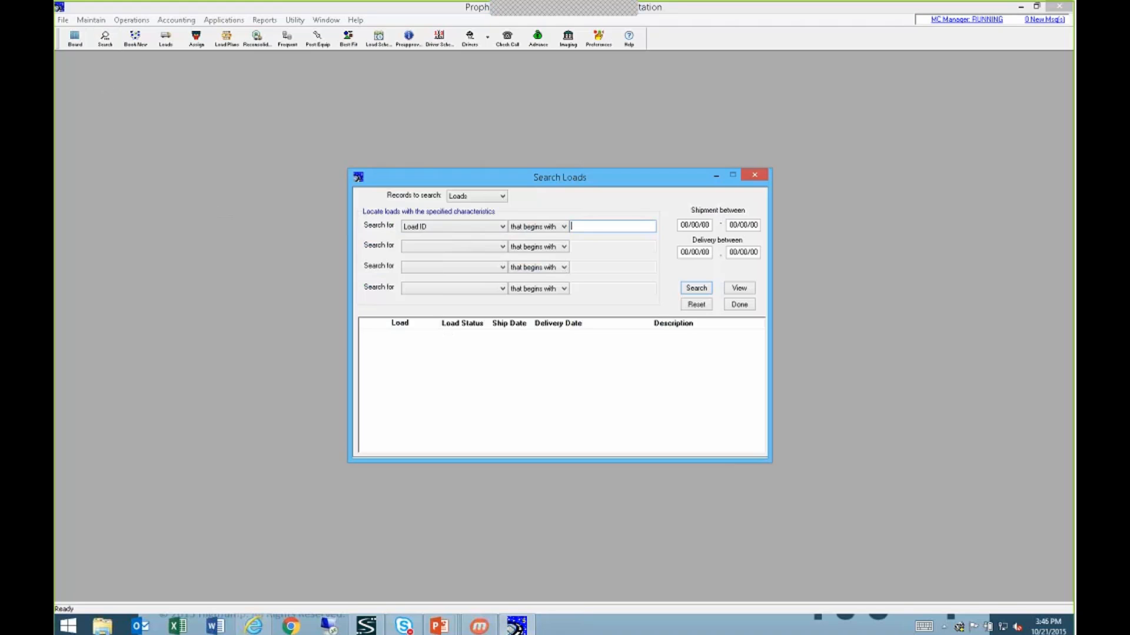
{"action": "left_click", "coordinate": [471, 227]}
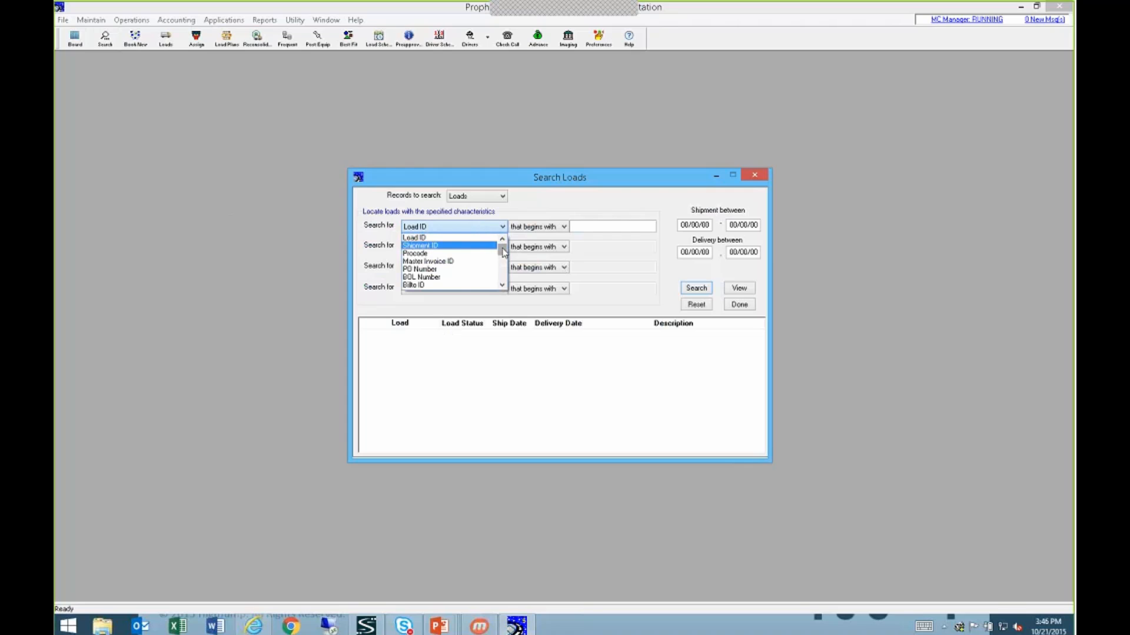
{"action": "mouse_move", "coordinate": [503, 253]}
{"action": "left_mouse_down"}
{"action": "mouse_move", "coordinate": [503, 280]}
{"action": "mouse_move", "coordinate": [500, 255]}
{"action": "left_mouse_up"}
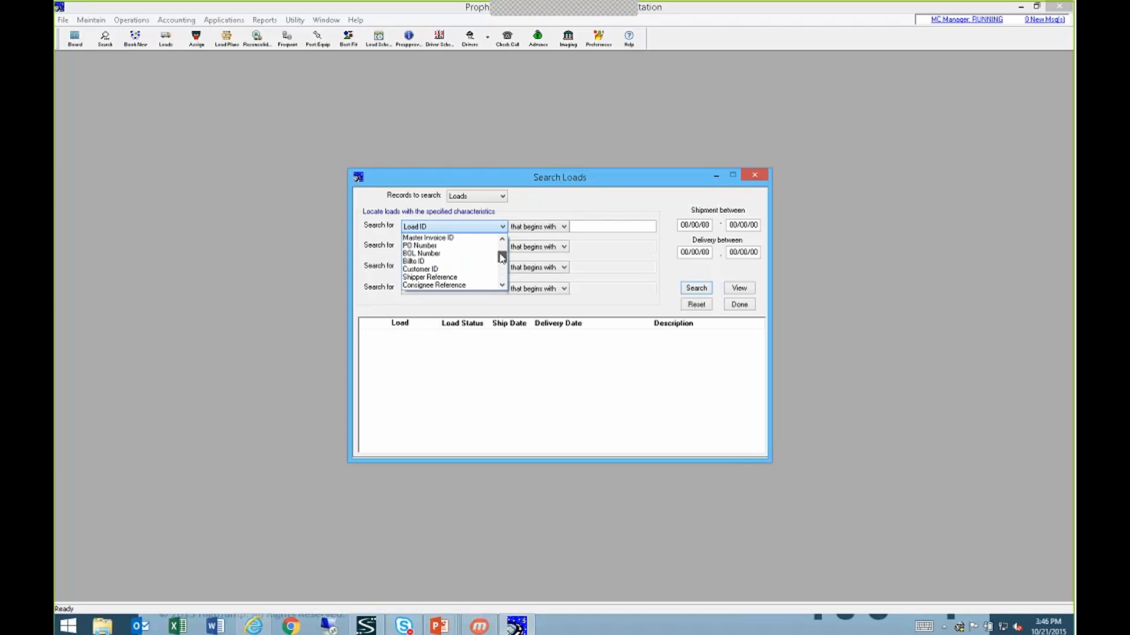
{"action": "left_click", "coordinate": [441, 245]}
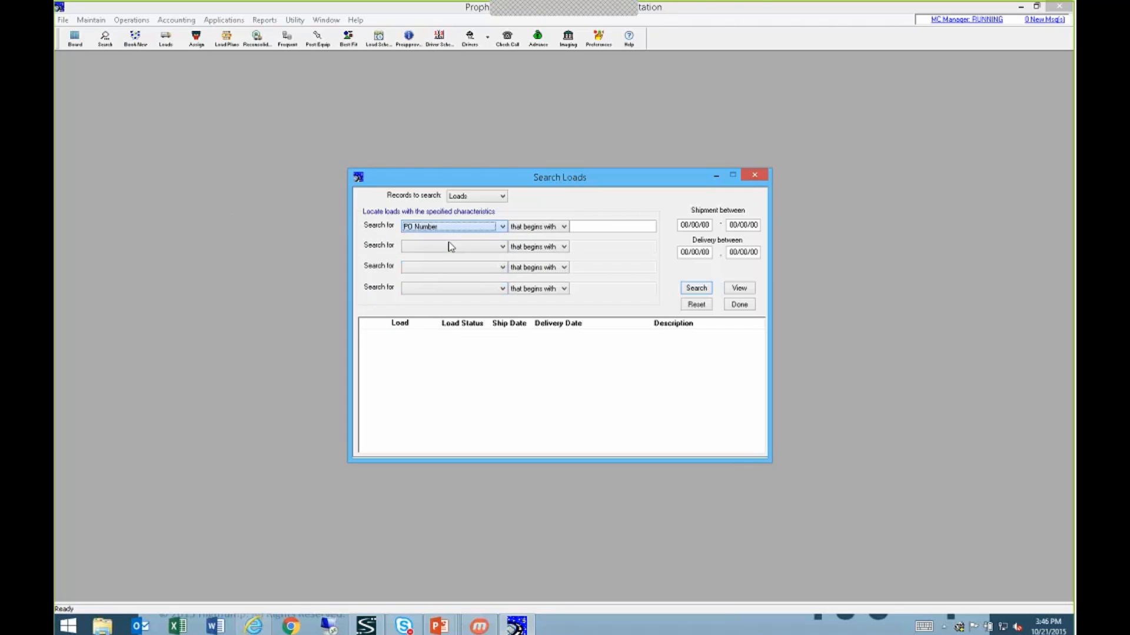
{"action": "left_click", "coordinate": [598, 224]}
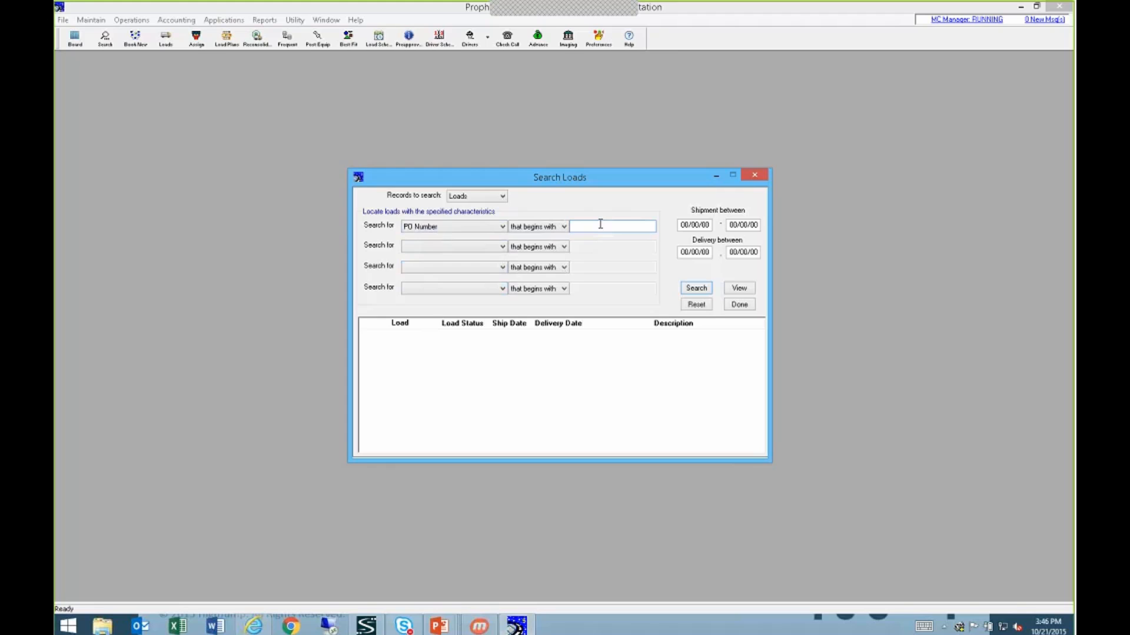
{"action": "type", "text": "51454"}
{"action": "key", "text": "Return"}
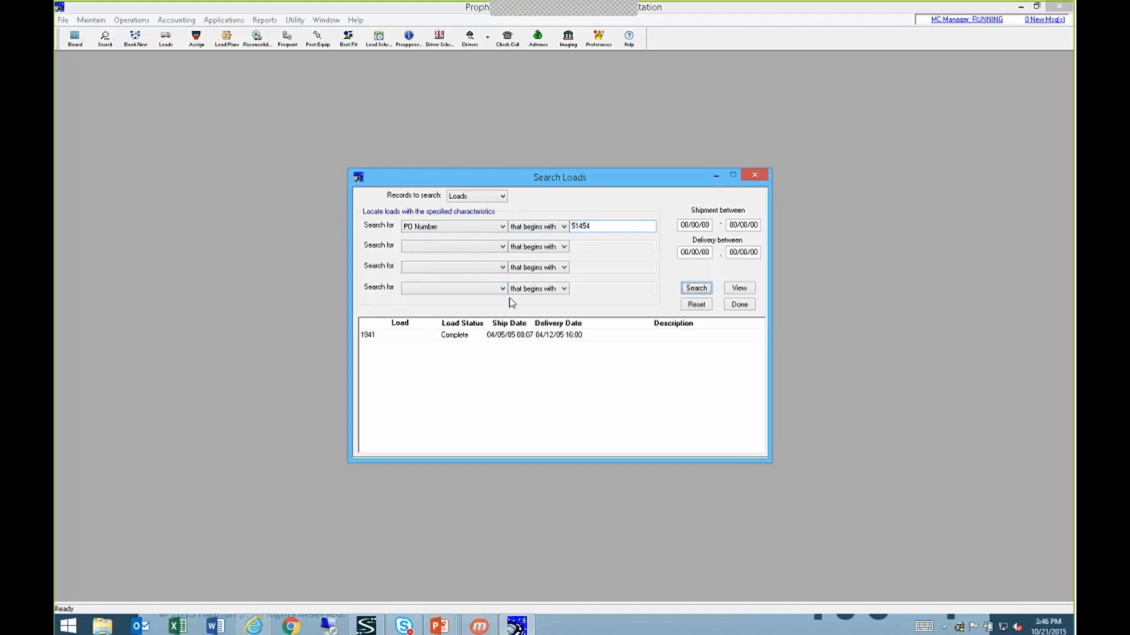
{"action": "double_click", "coordinate": [396, 337]}
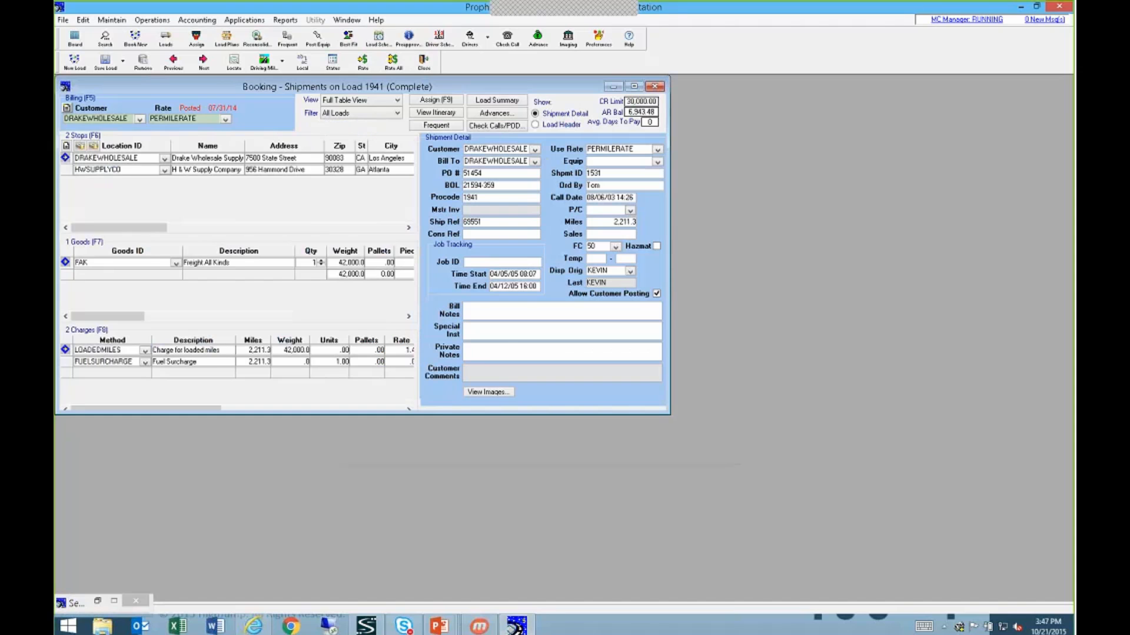
Open the document images of the load's invoice and preview its Carrier Invoice, POD and BOL images.
{"action": "left_click", "coordinate": [491, 393]}
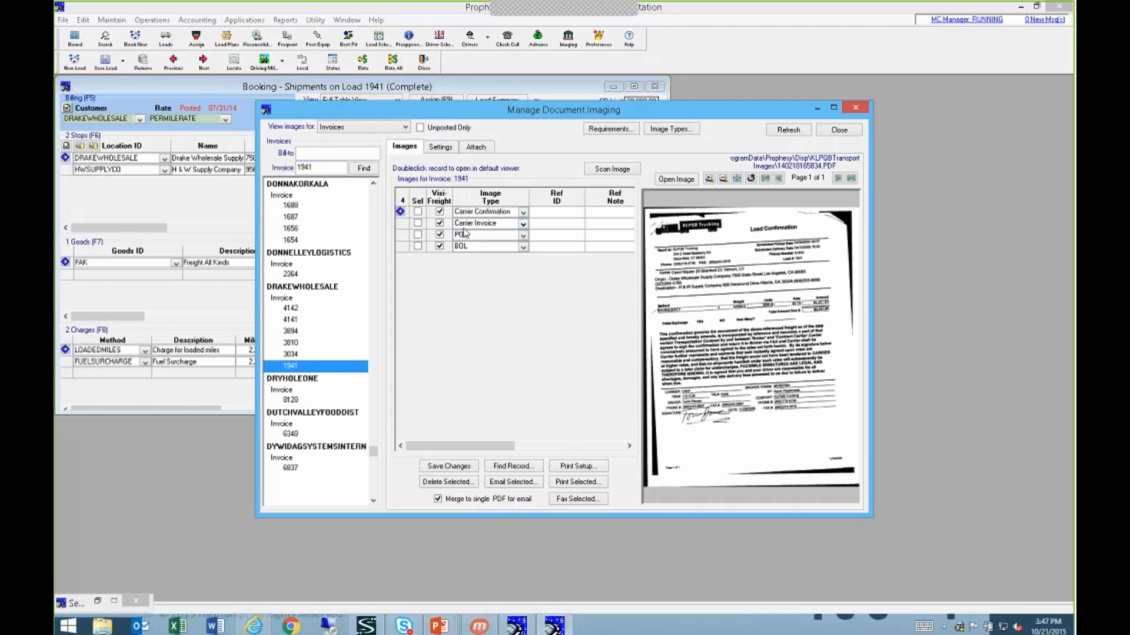
{"action": "left_click", "coordinate": [404, 225]}
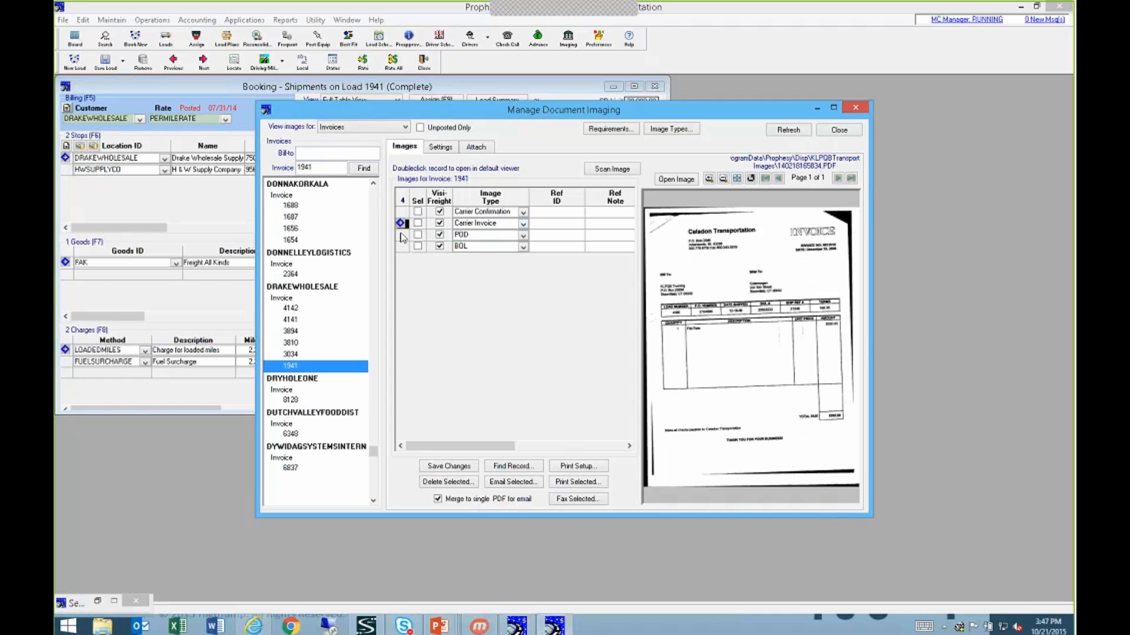
{"action": "left_click", "coordinate": [403, 236]}
{"action": "left_click", "coordinate": [403, 247]}
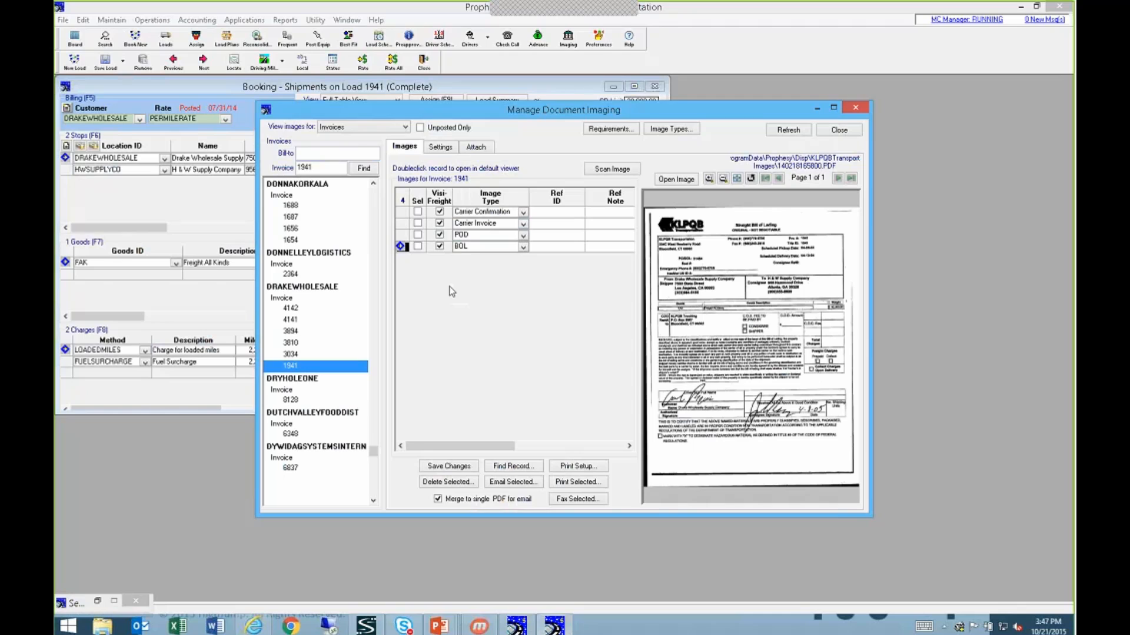
Select the BOL image of invoice 1941, view the printers offered in the print setup, and cancel the setup.
{"action": "left_click", "coordinate": [418, 246]}
{"action": "left_click", "coordinate": [578, 467]}
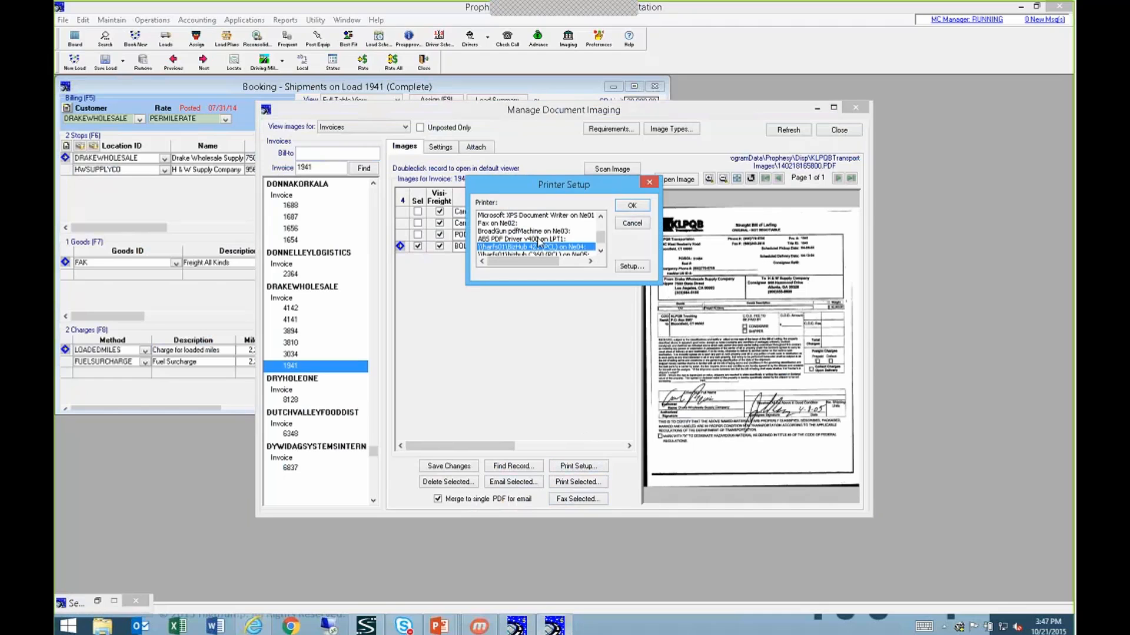
{"action": "left_click", "coordinate": [634, 226]}
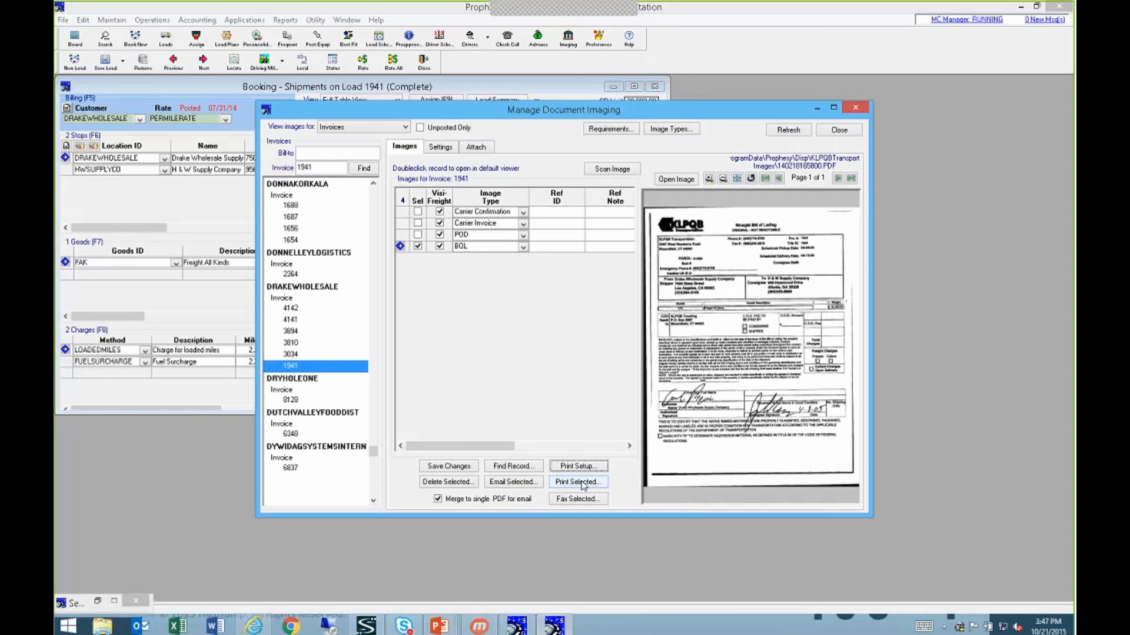
Start an email with the selected BOL image, check its PDF attachment and Bcc recipient, and exit without sending the message.
{"action": "left_click", "coordinate": [512, 482]}
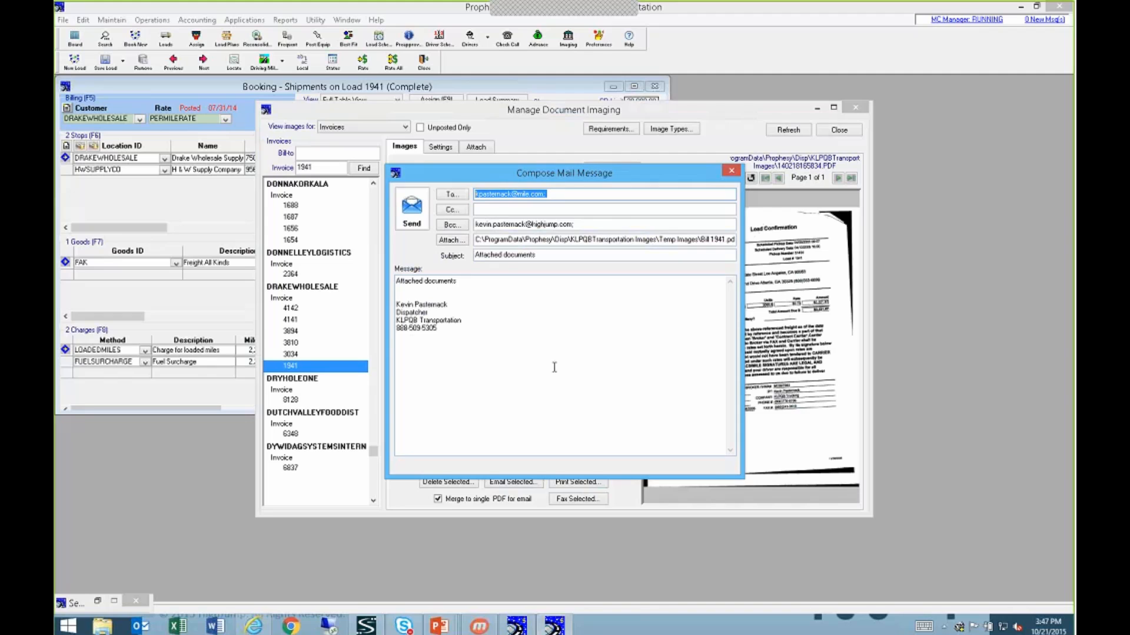
{"action": "left_click", "coordinate": [714, 242]}
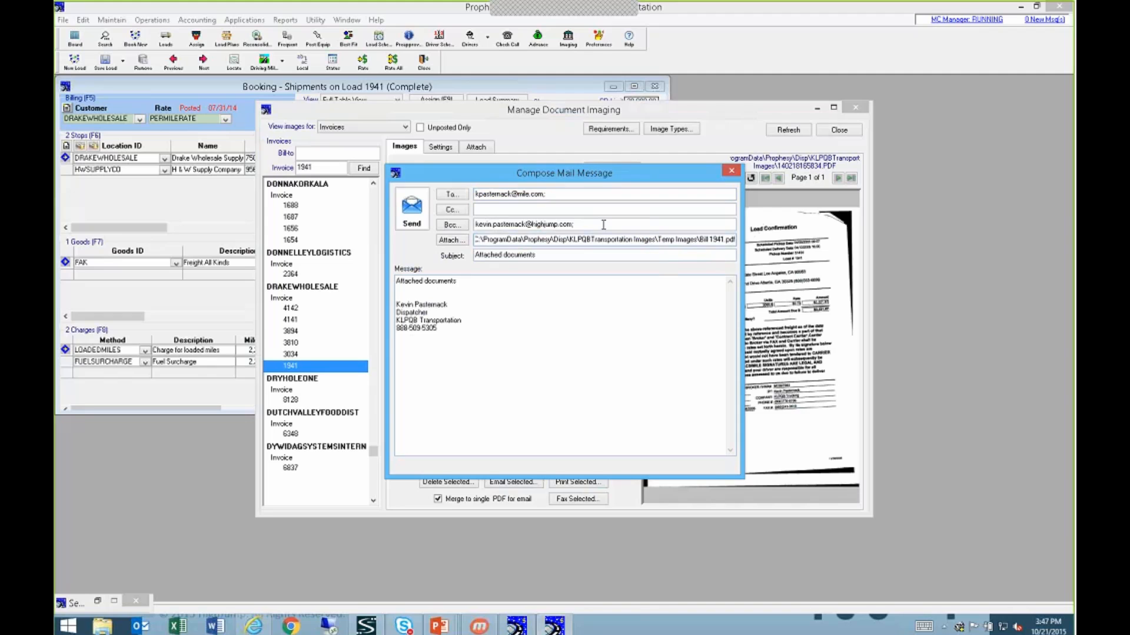
{"action": "left_click_drag", "start_coordinate": [603, 224], "coordinate": [474, 225]}
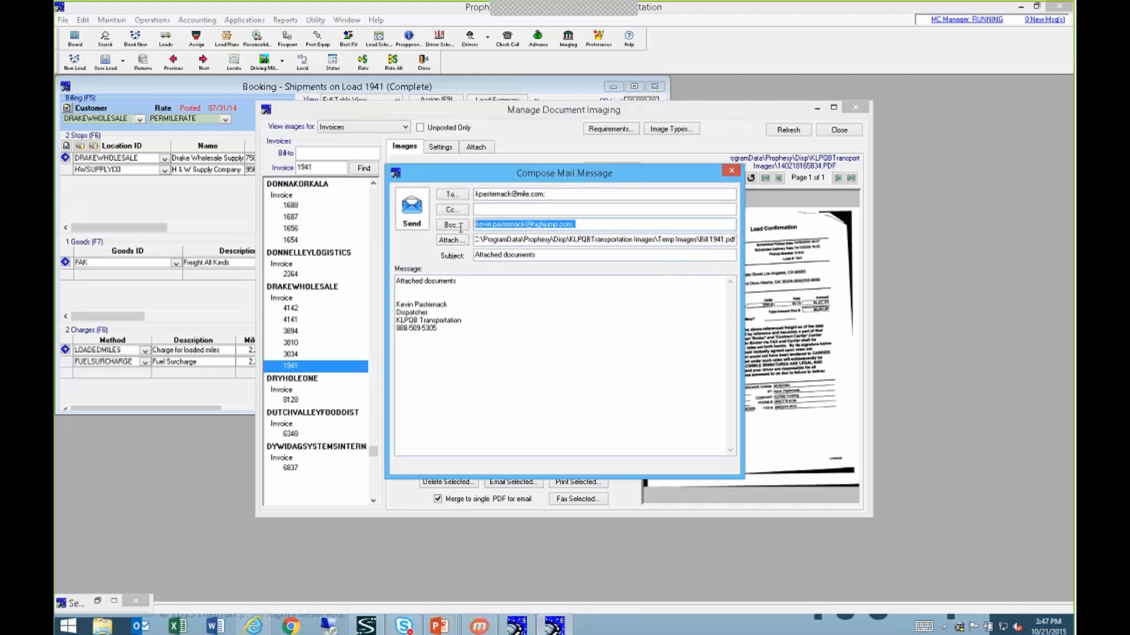
{"action": "left_click", "coordinate": [525, 324]}
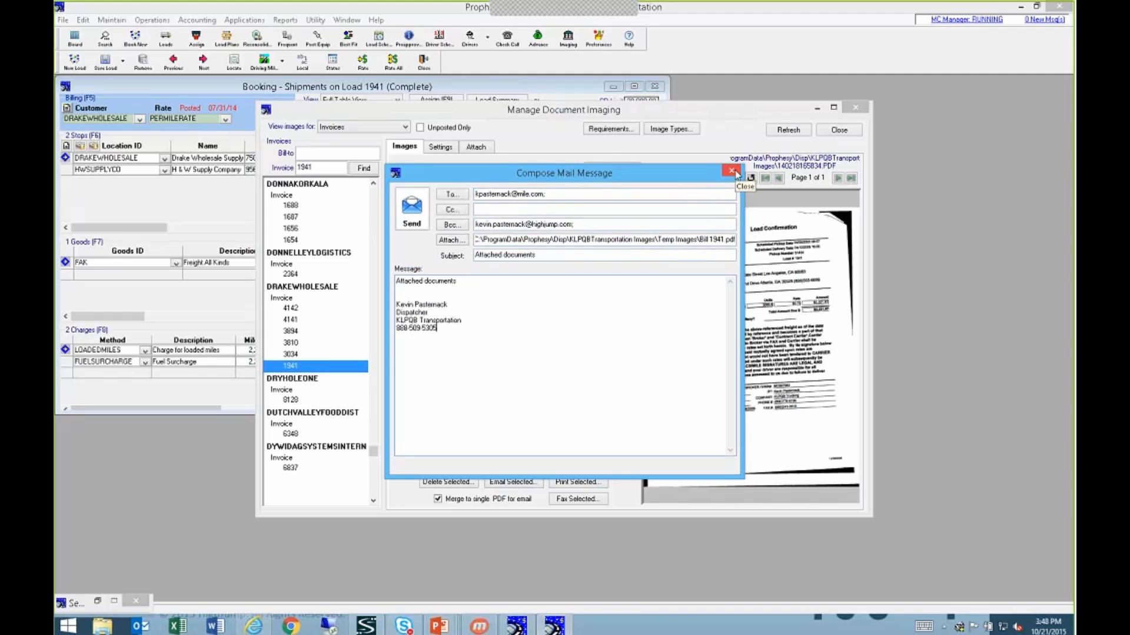
{"action": "left_click", "coordinate": [735, 171]}
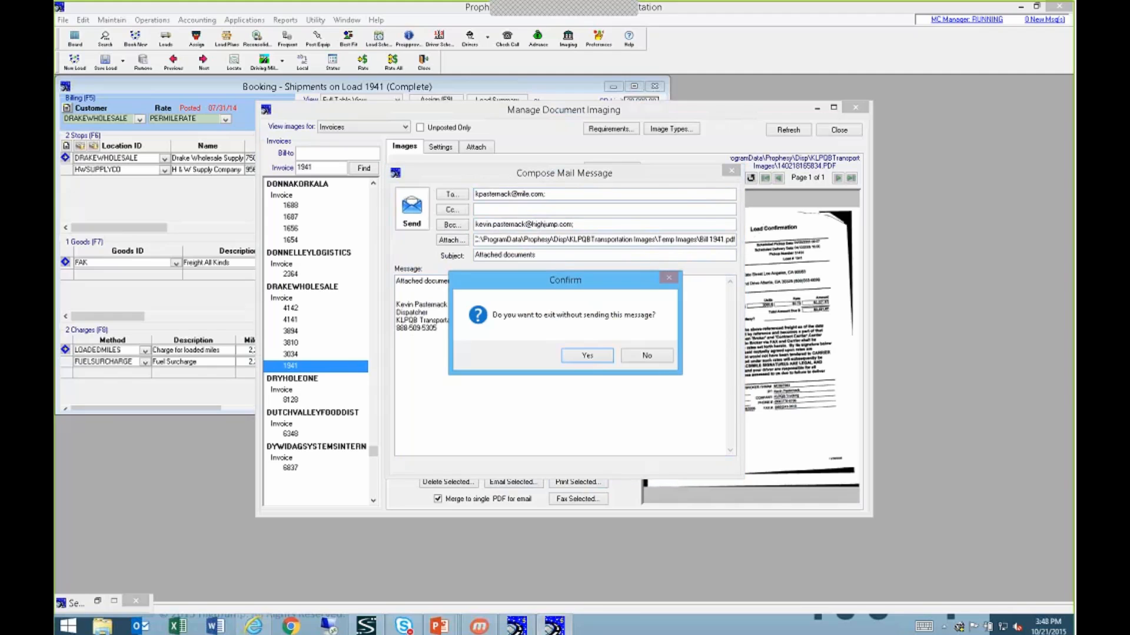
{"action": "left_click", "coordinate": [588, 356]}
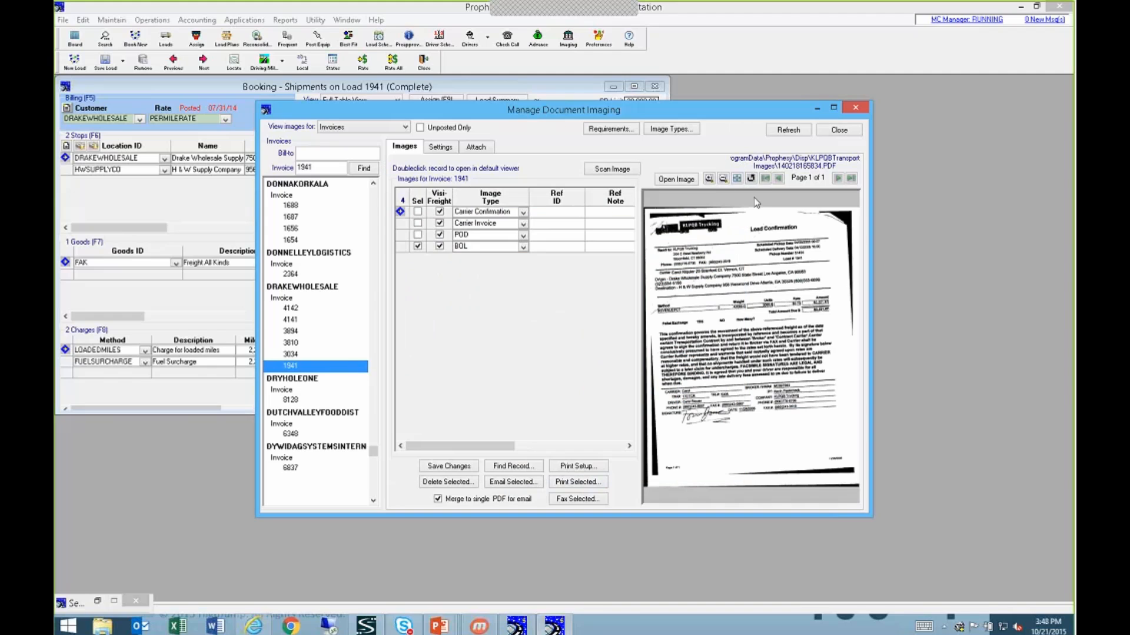
Close the document imaging window, the load 1941 booking without saving changes, and the load search.
{"action": "left_click", "coordinate": [855, 109]}
{"action": "left_click", "coordinate": [654, 86]}
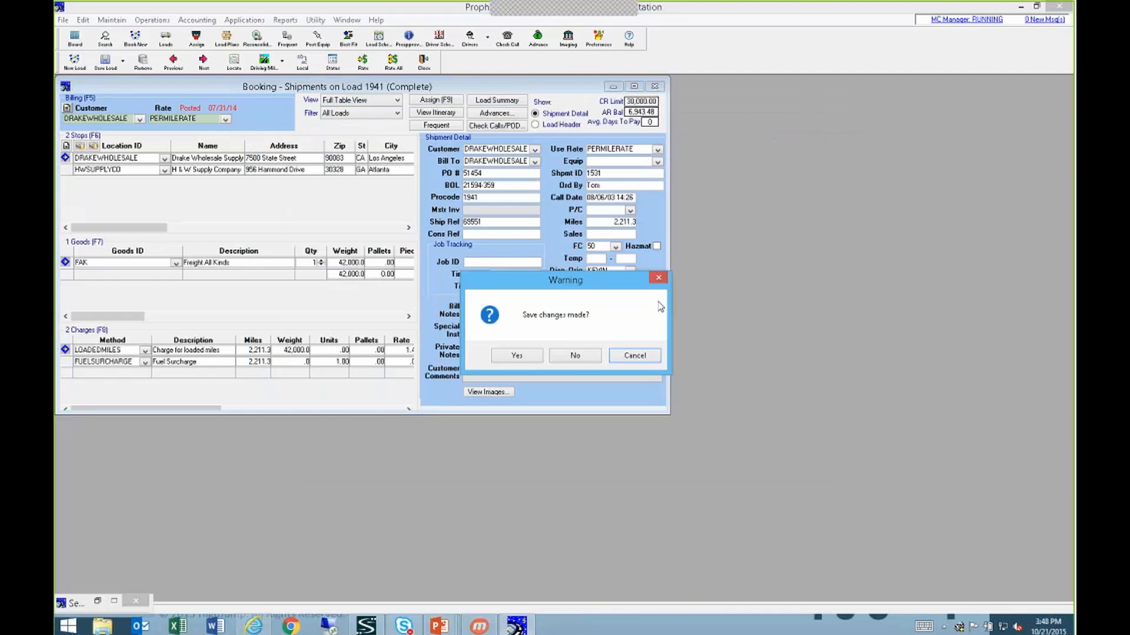
{"action": "left_click", "coordinate": [580, 357]}
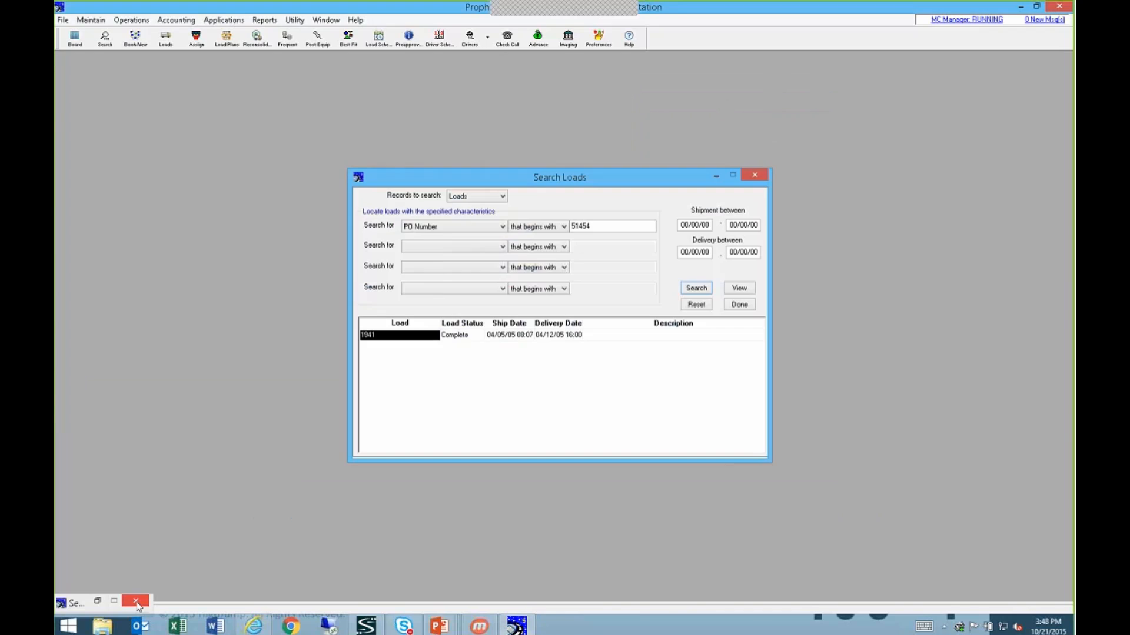
{"action": "left_click", "coordinate": [137, 603]}
{"action": "left_click", "coordinate": [754, 175]}
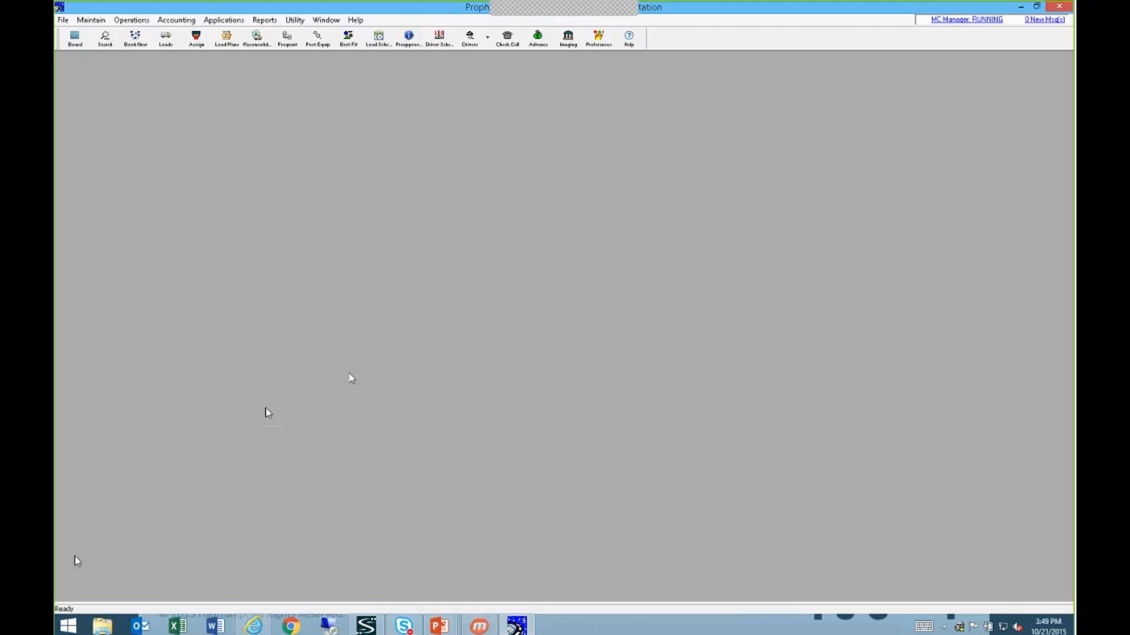
Search Windows for the Prophesy Documentation Directory and open the folder.
{"action": "left_click", "coordinate": [64, 627]}
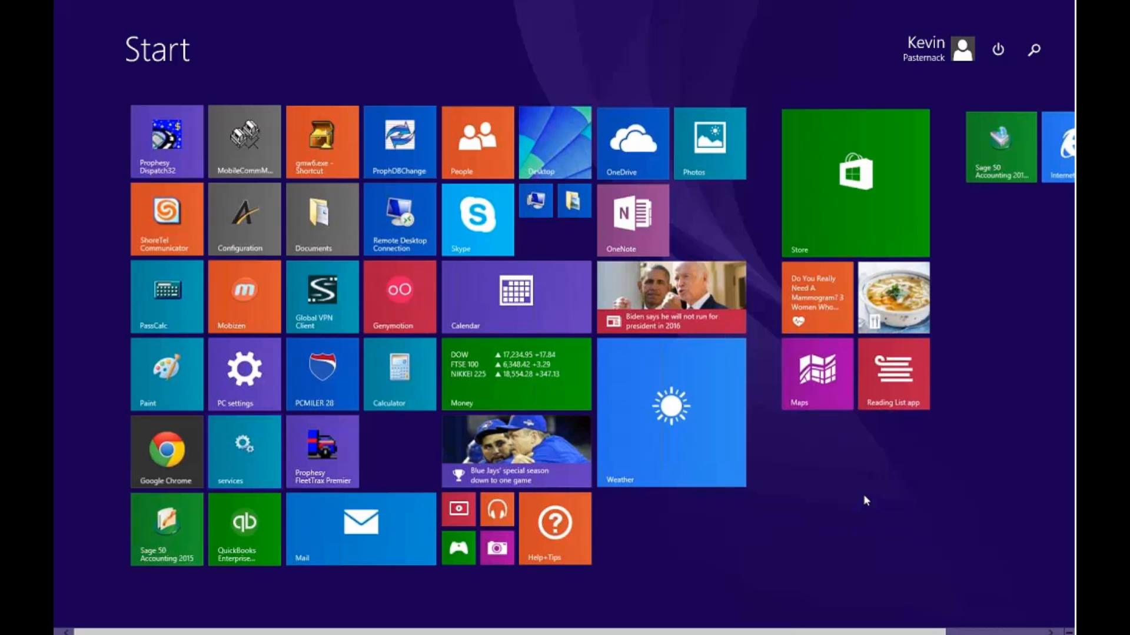
{"action": "type", "text": "p"}
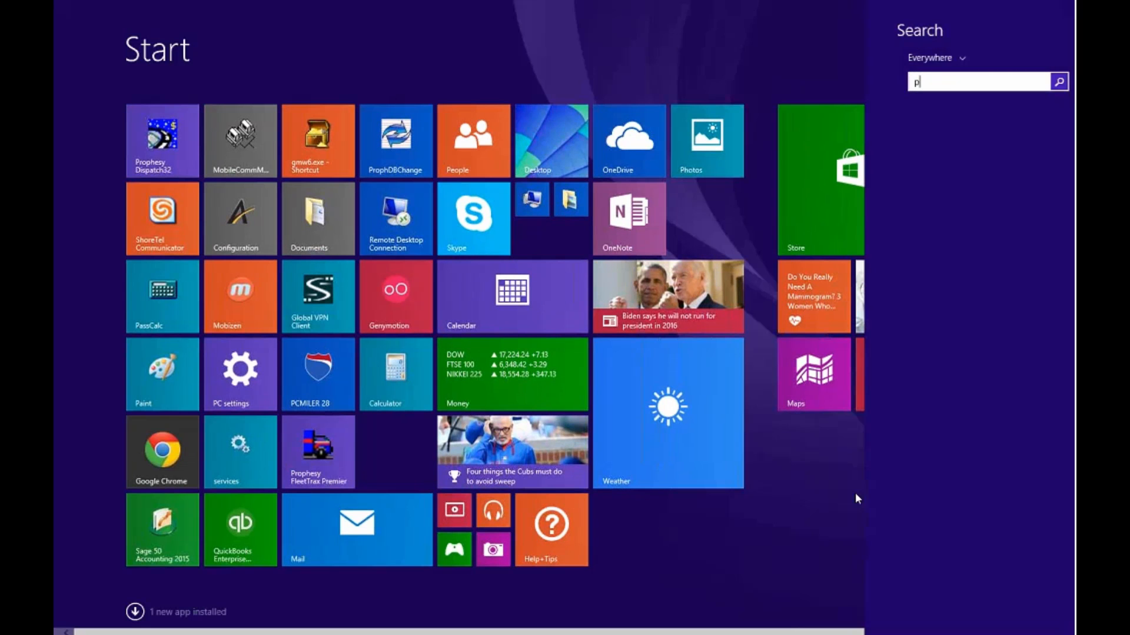
{"action": "type", "text": "rophesy documentation Directory"}
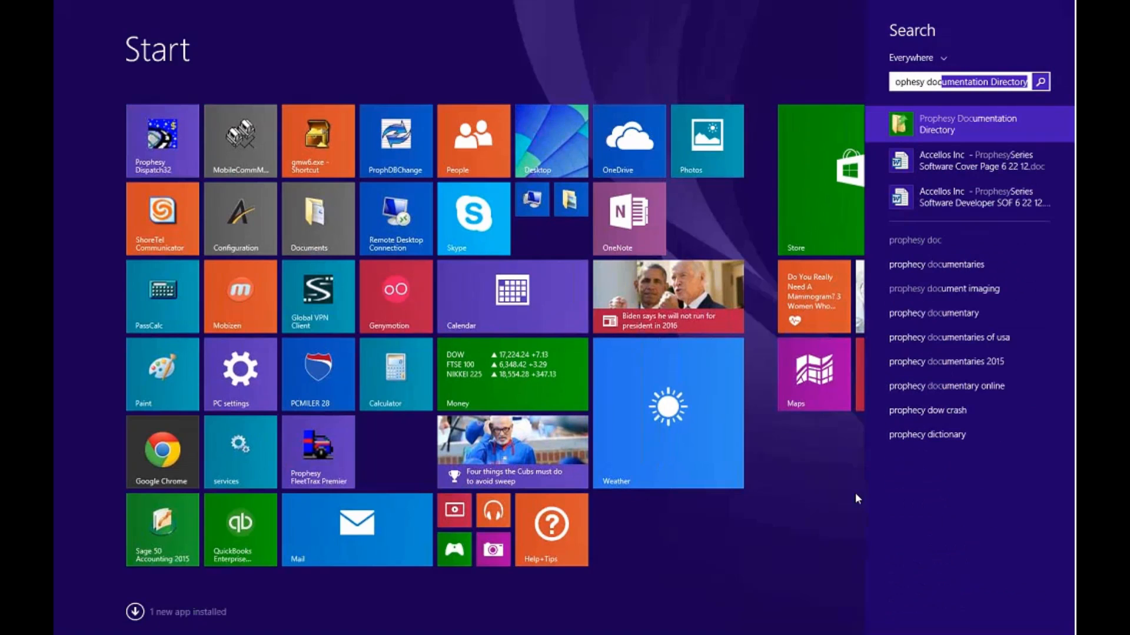
{"action": "key", "text": "Return"}
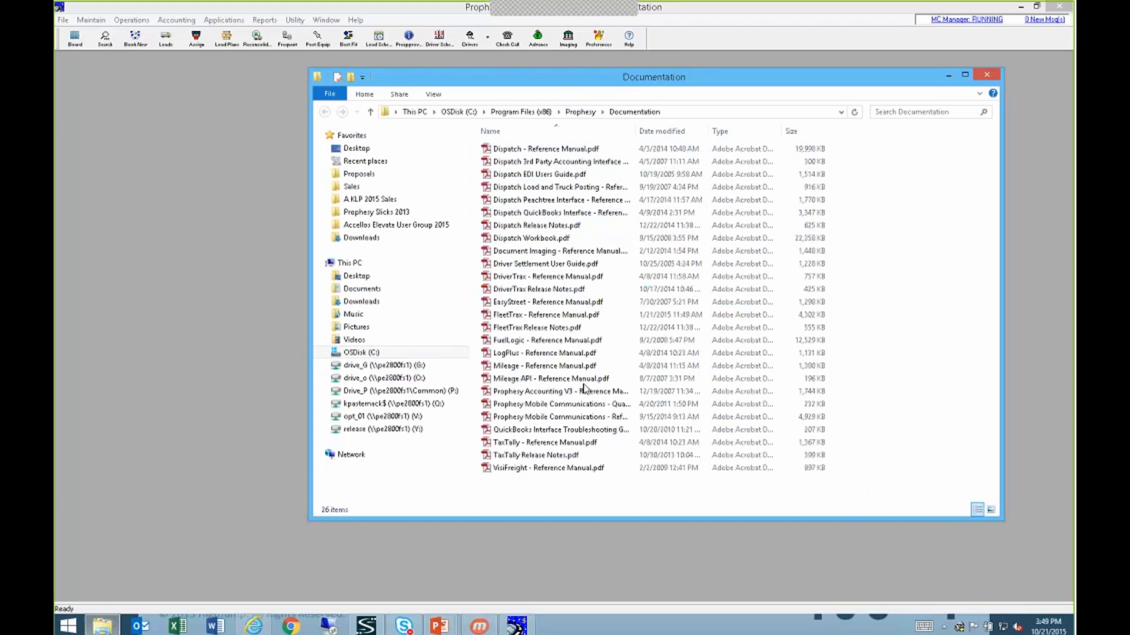
Open the Document Imaging Reference Manual PDF, browse its contents and first pages, and close the manual and the Documentation folder.
{"action": "left_click", "coordinate": [566, 152]}
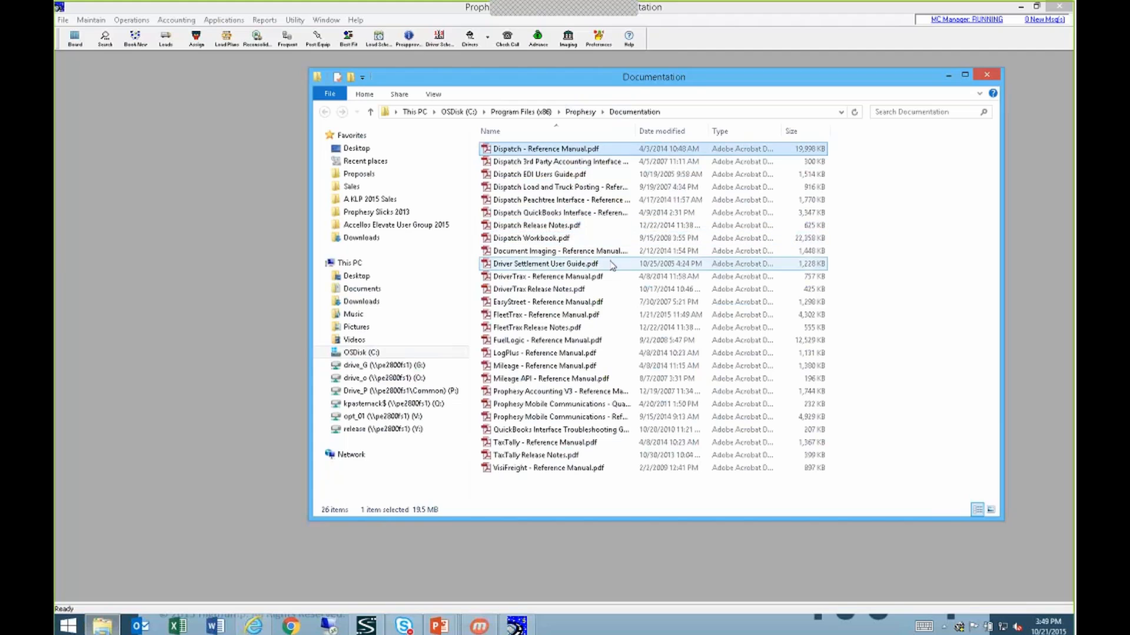
{"action": "left_click", "coordinate": [594, 251]}
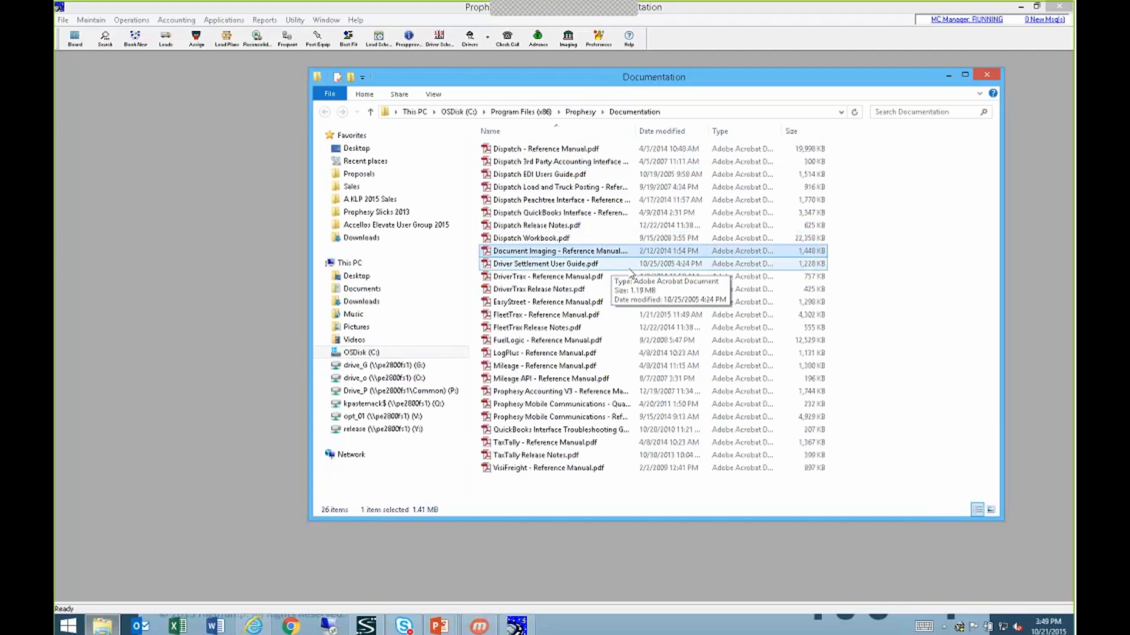
{"action": "double_click", "coordinate": [610, 254]}
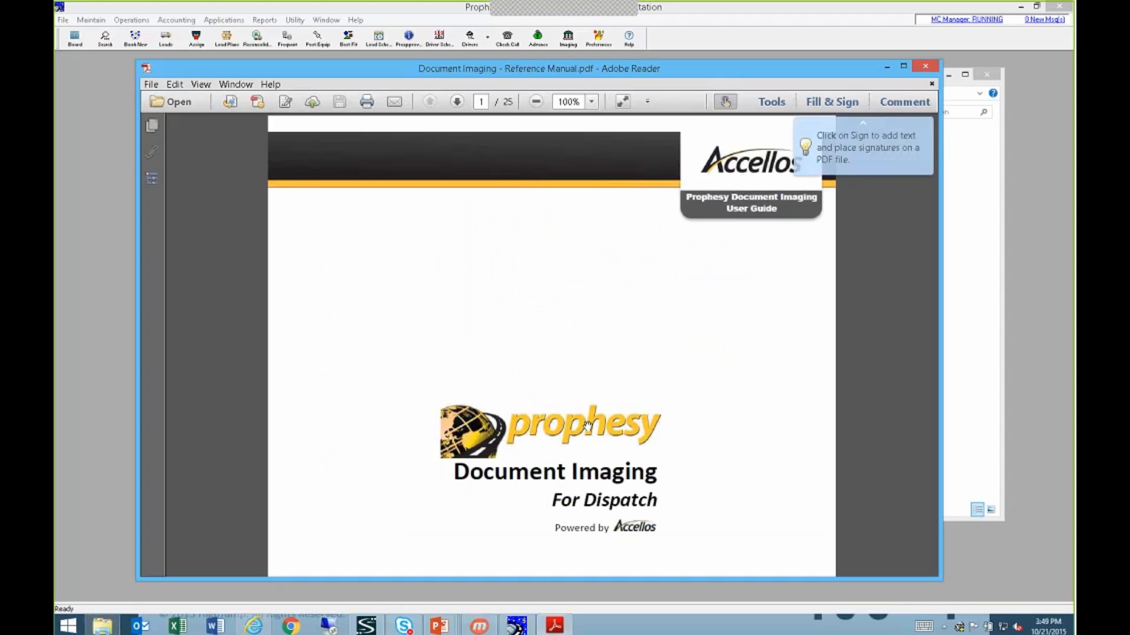
{"action": "scroll", "coordinate": [586, 424], "scroll_direction": "down", "scroll_amount": 6}
{"action": "scroll", "coordinate": [591, 426], "scroll_direction": "down", "scroll_amount": 12}
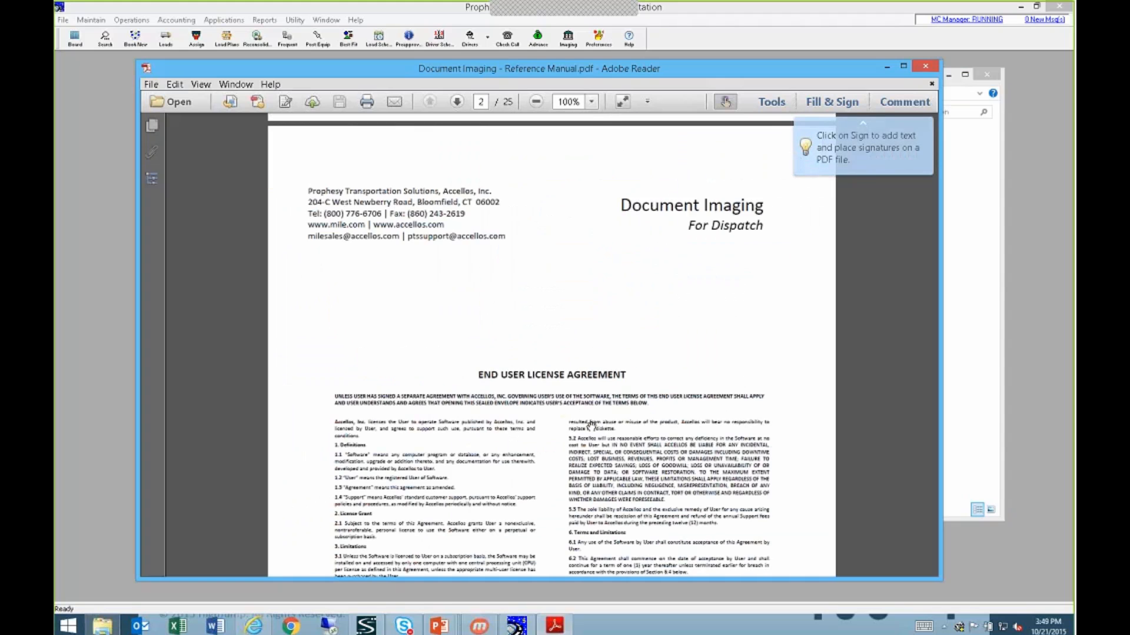
{"action": "scroll", "coordinate": [596, 429], "scroll_direction": "down", "scroll_amount": 12}
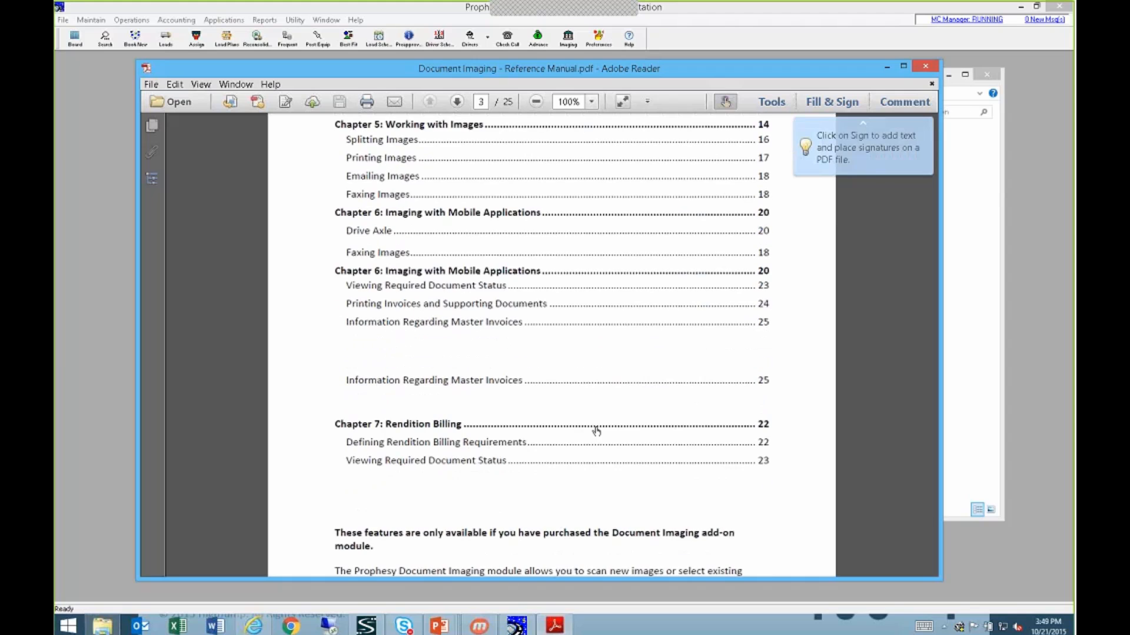
{"action": "scroll", "coordinate": [596, 427], "scroll_direction": "down", "scroll_amount": 6}
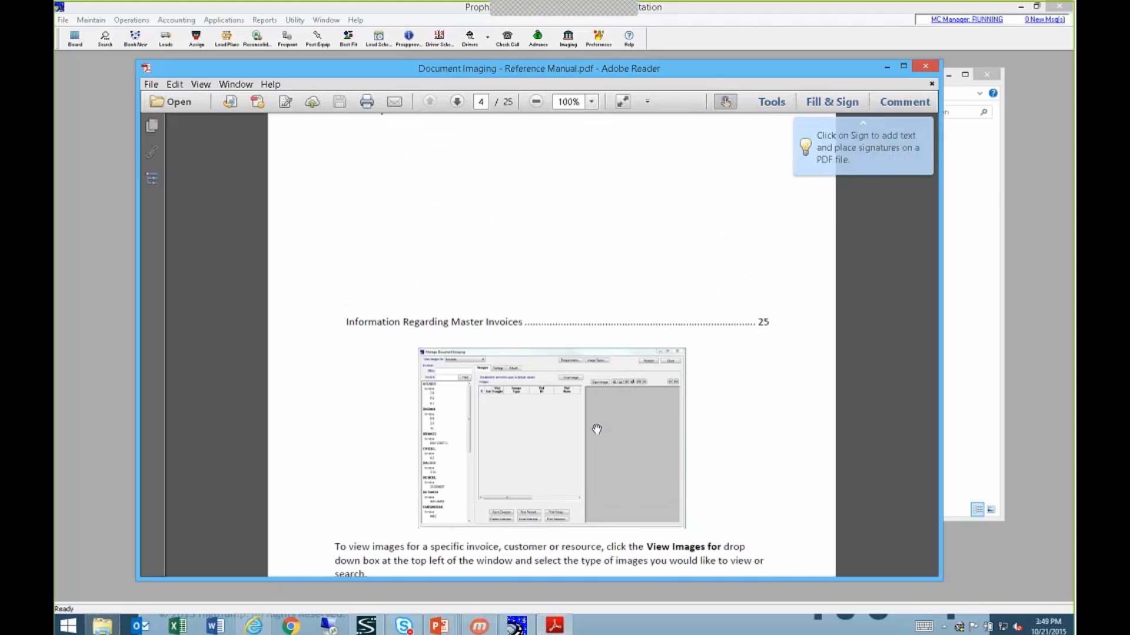
{"action": "left_click", "coordinate": [931, 70]}
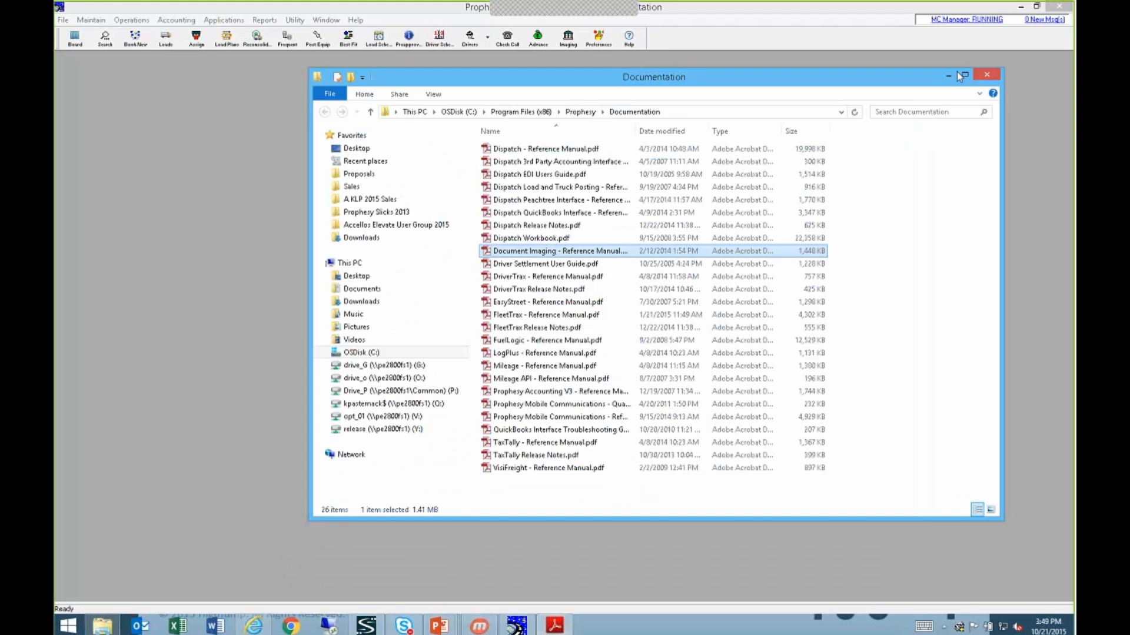
{"action": "left_click", "coordinate": [989, 75]}
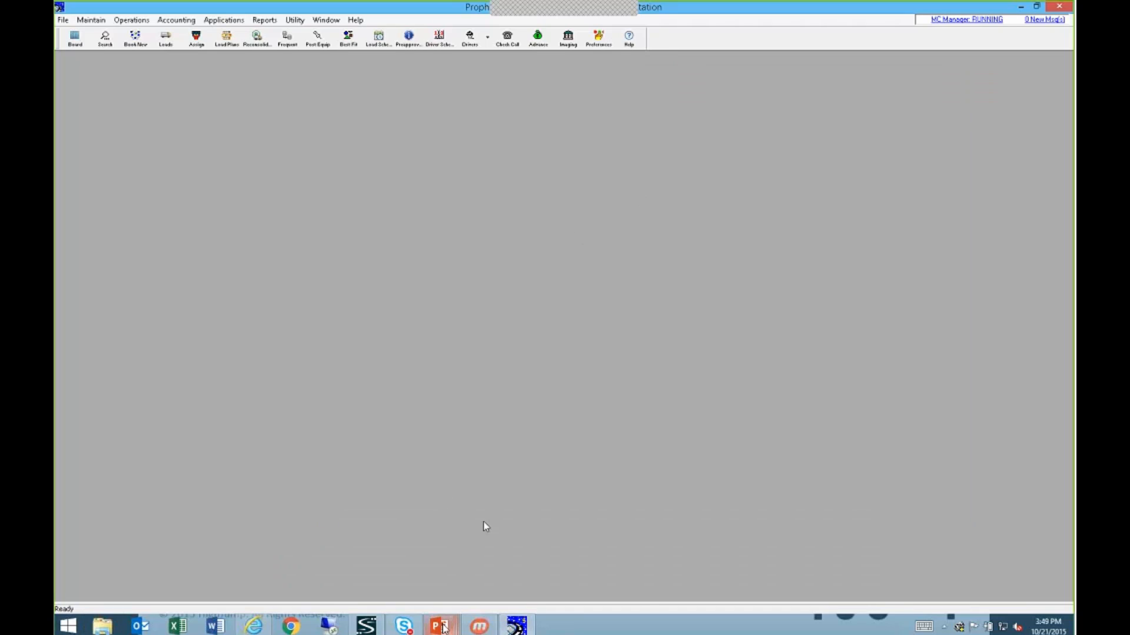
Switch to the PowerPoint slide show and advance from the Live Demo slide to the Review slide.
{"action": "mouse_move", "coordinate": [448, 625]}
{"action": "left_click", "coordinate": [452, 579]}
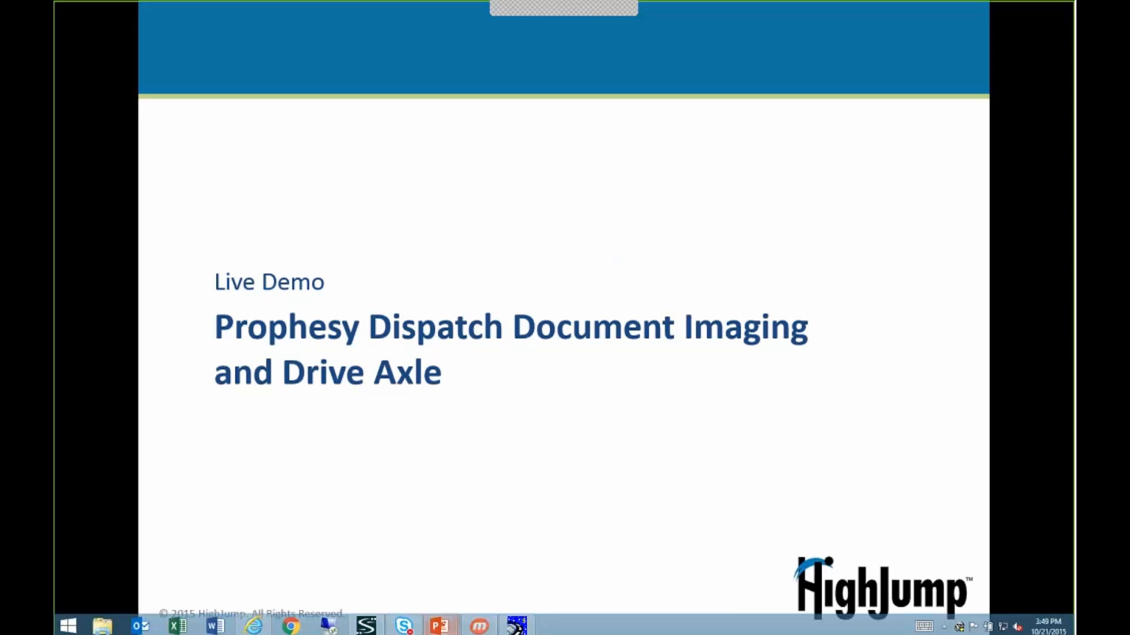
{"action": "left_click", "coordinate": [487, 416]}
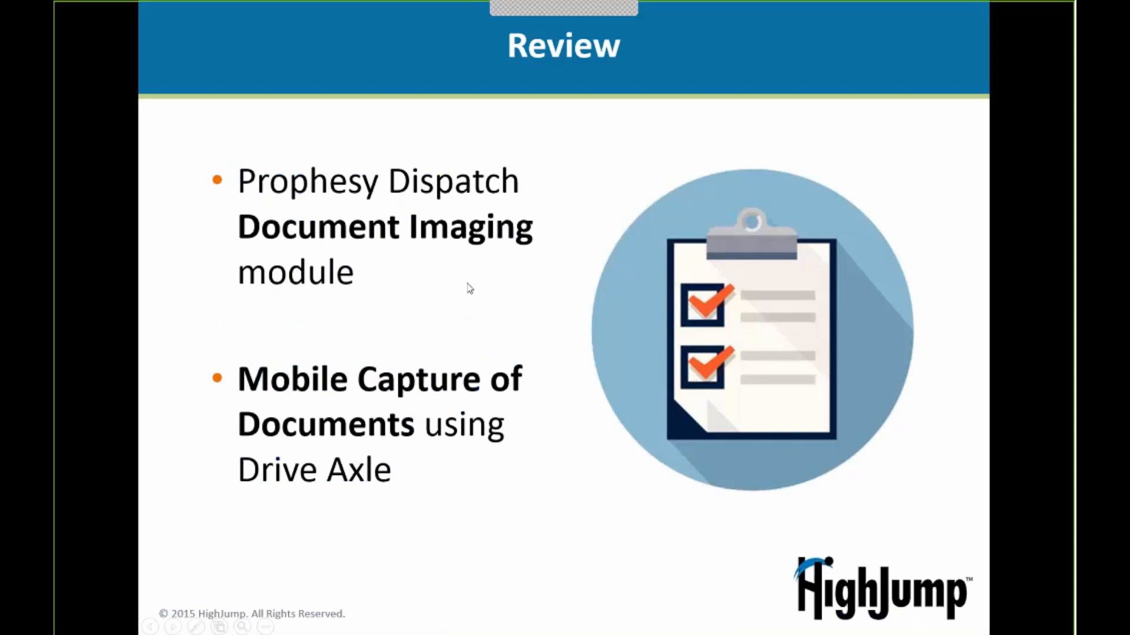